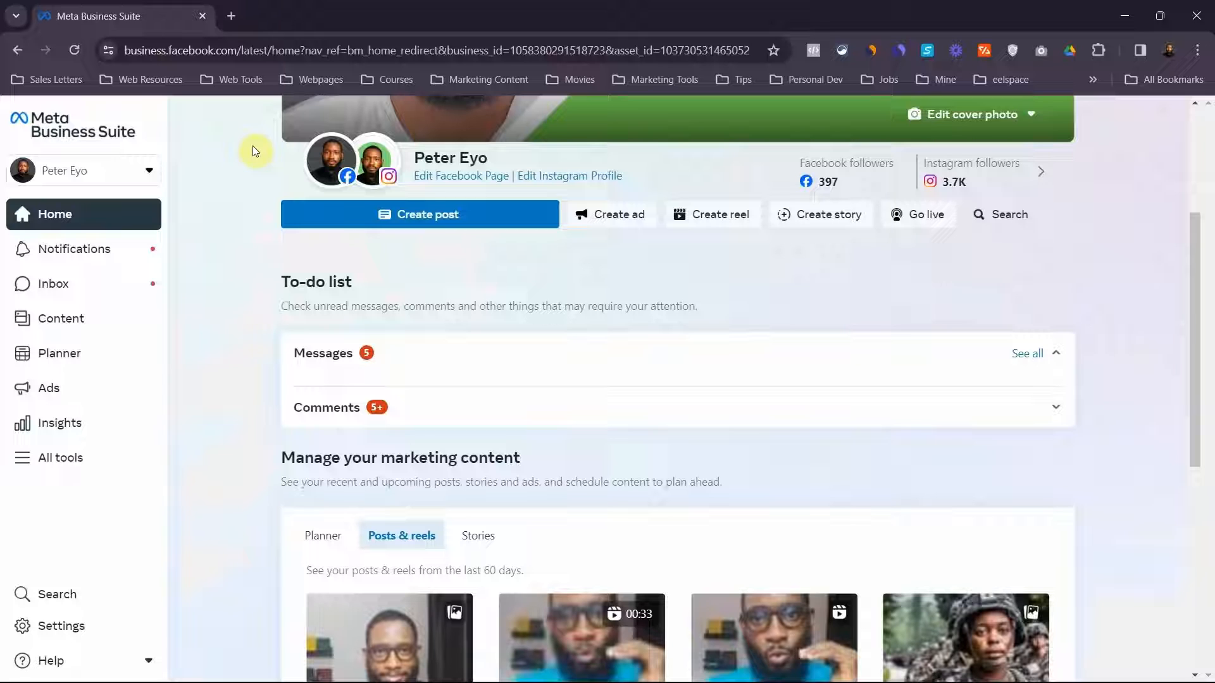
Open Ads Manager from the full list of business tools and start creating a new campaign
left_click(54, 458)
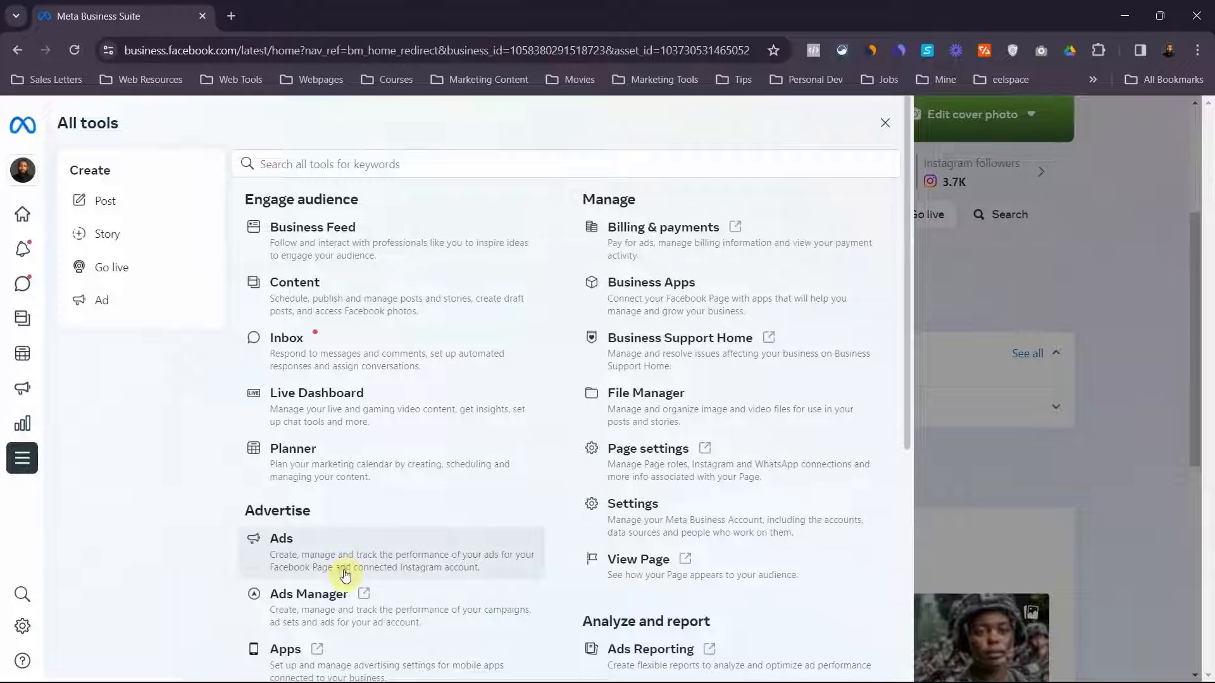
left_click(347, 601)
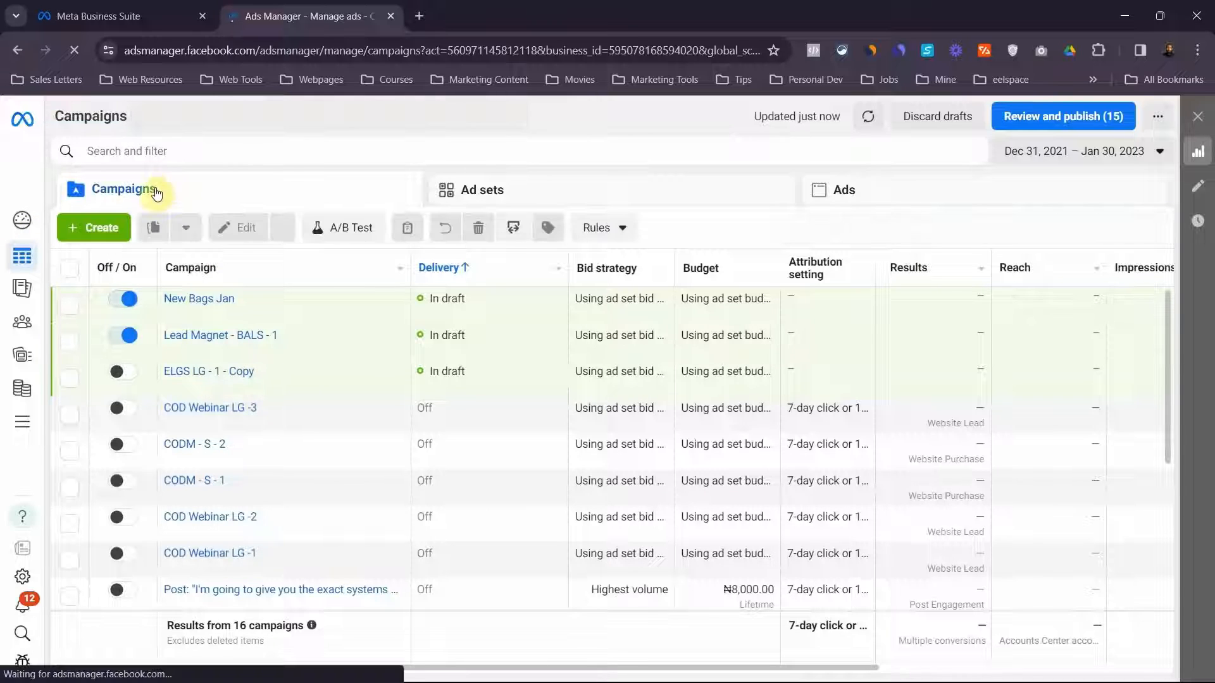
left_click(92, 229)
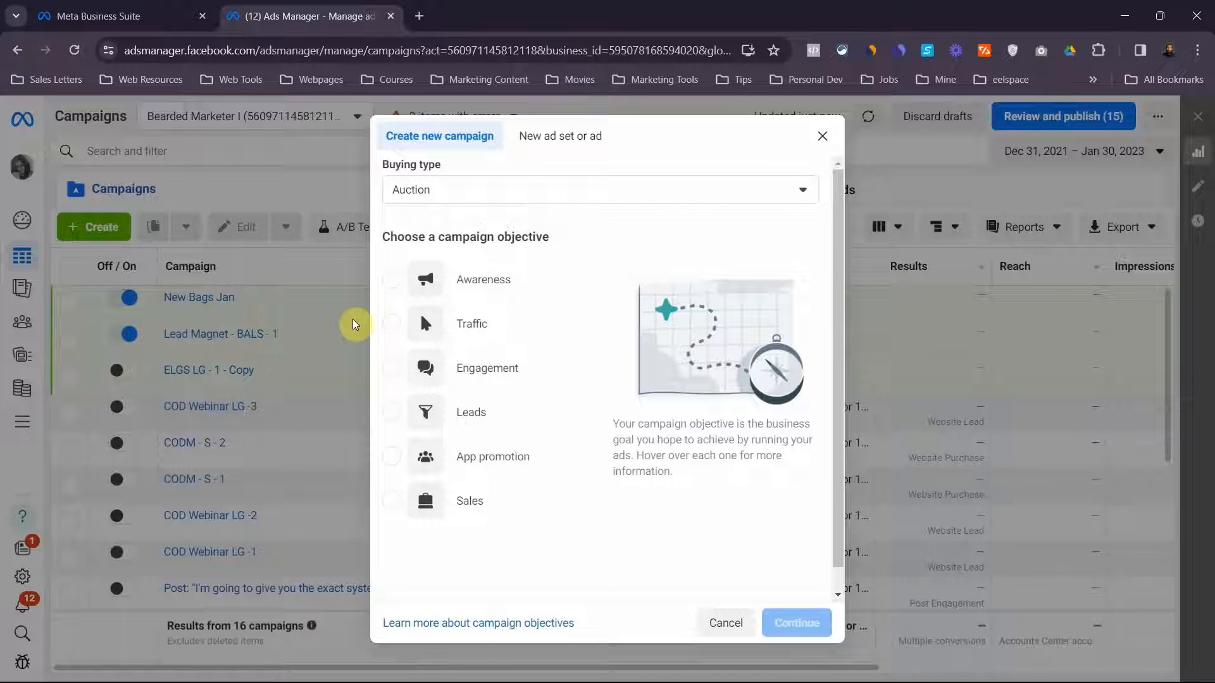
Choose the Sales objective with Auction buying and create it as a manual sales campaign
mouse_move(397, 503)
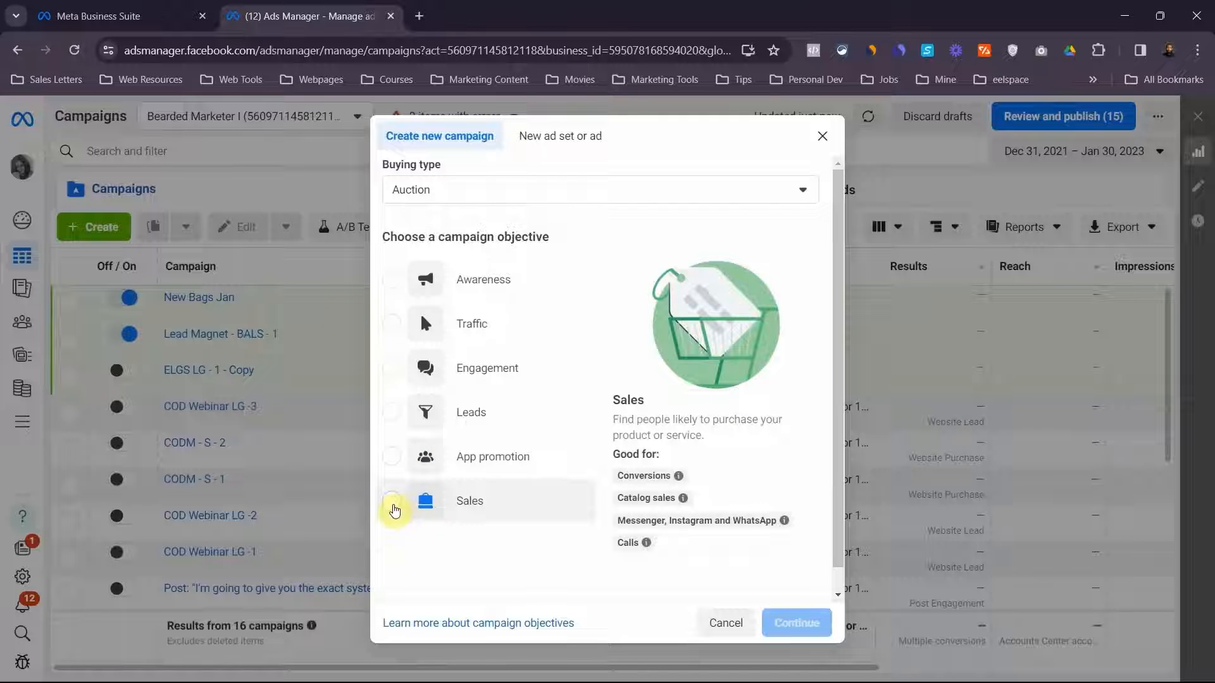
left_click(392, 501)
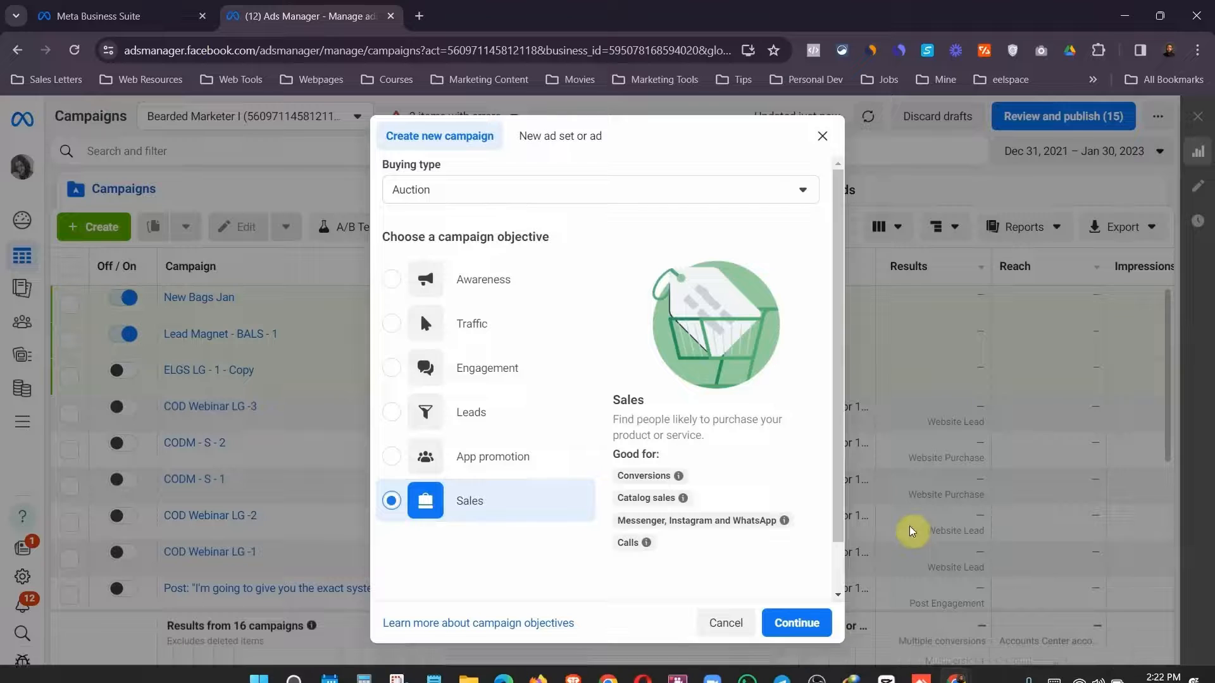
scroll(838, 574, "down", 1)
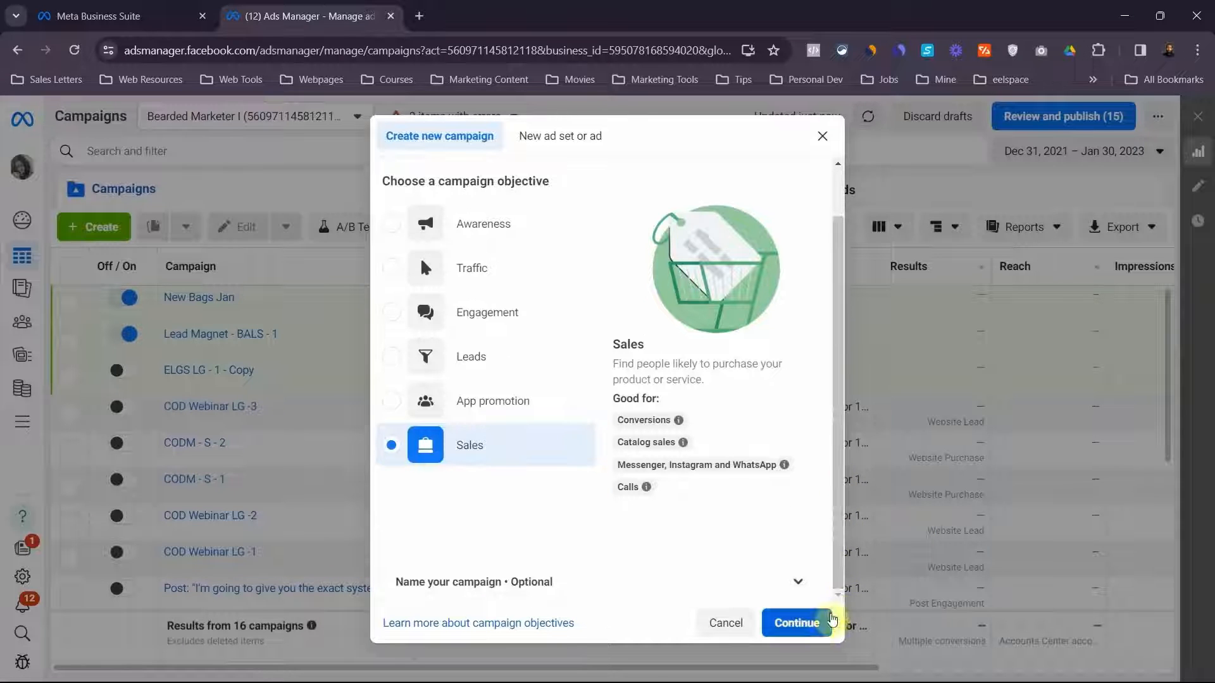
left_click(803, 626)
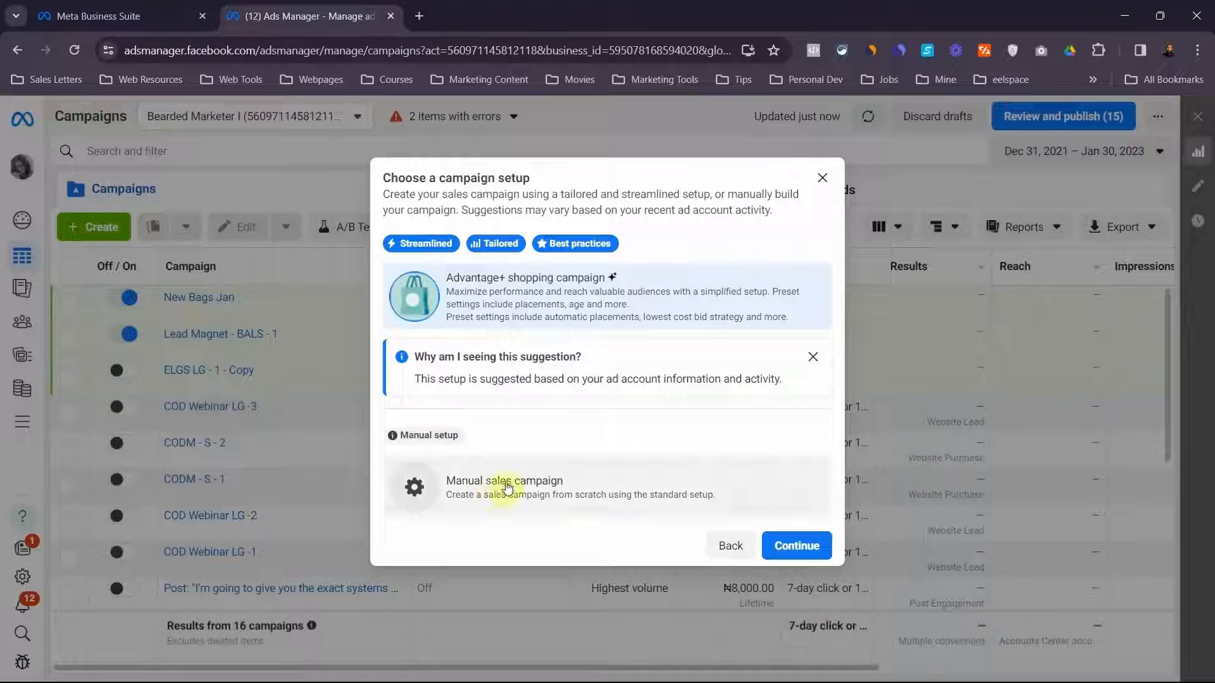
left_click(505, 486)
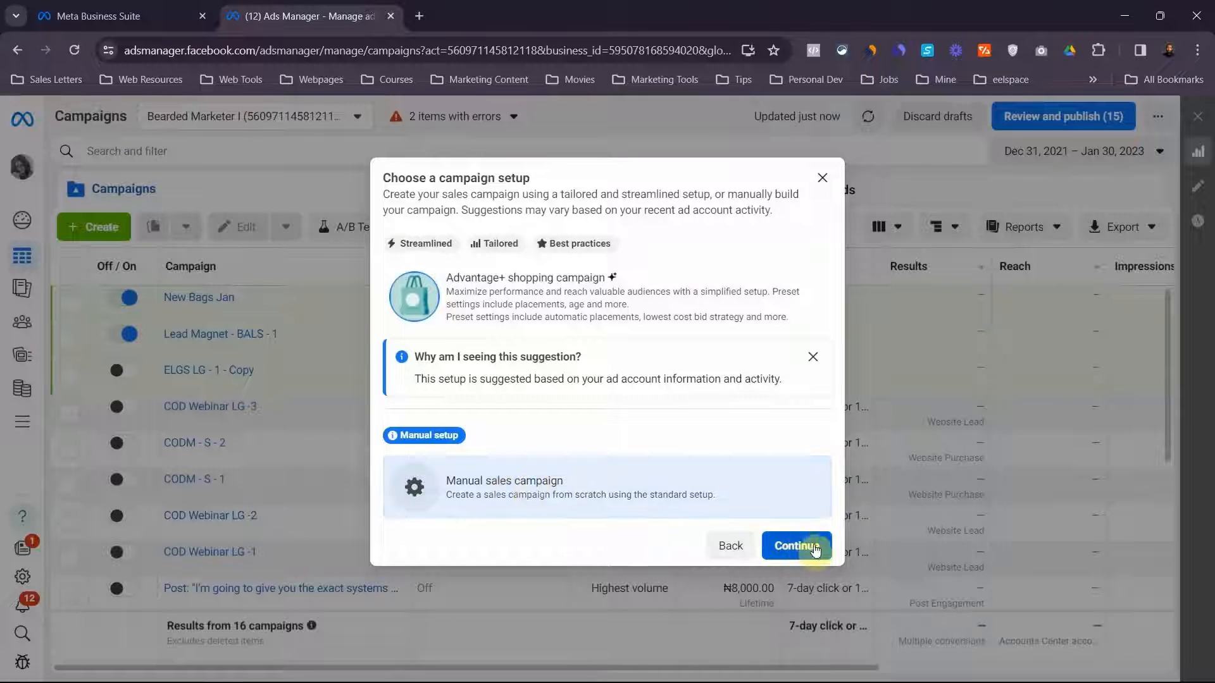
left_click(804, 546)
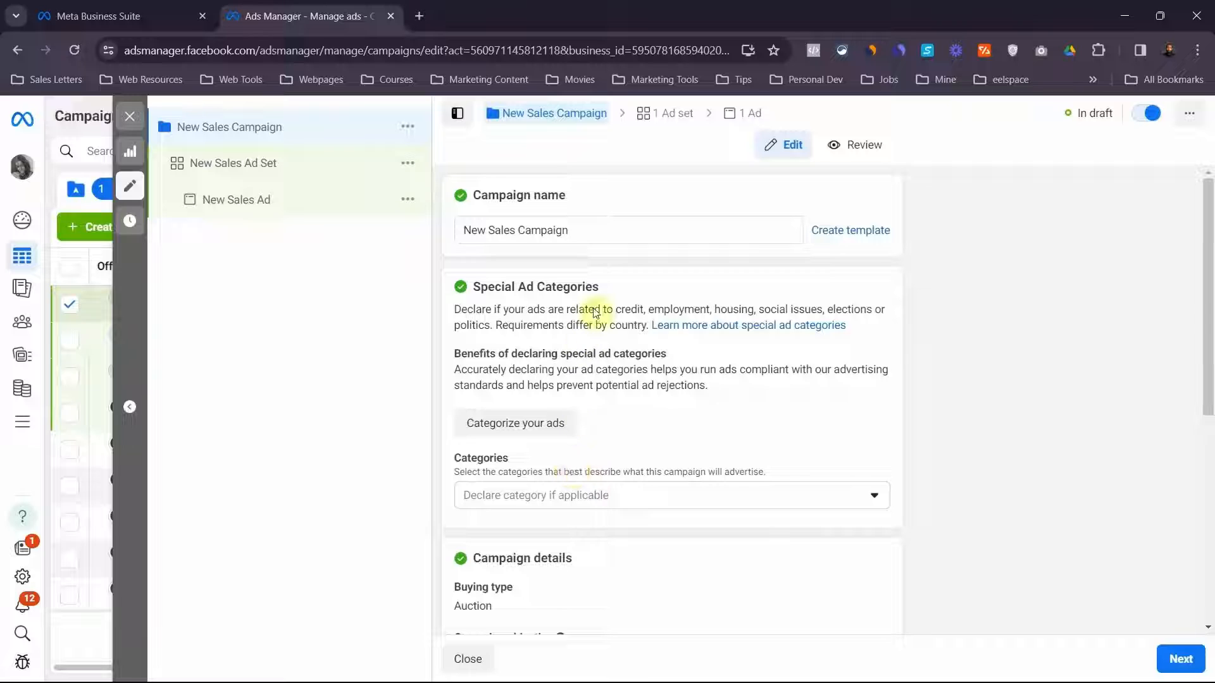
Rename the campaign as "New Bags Jan"
left_click(572, 230)
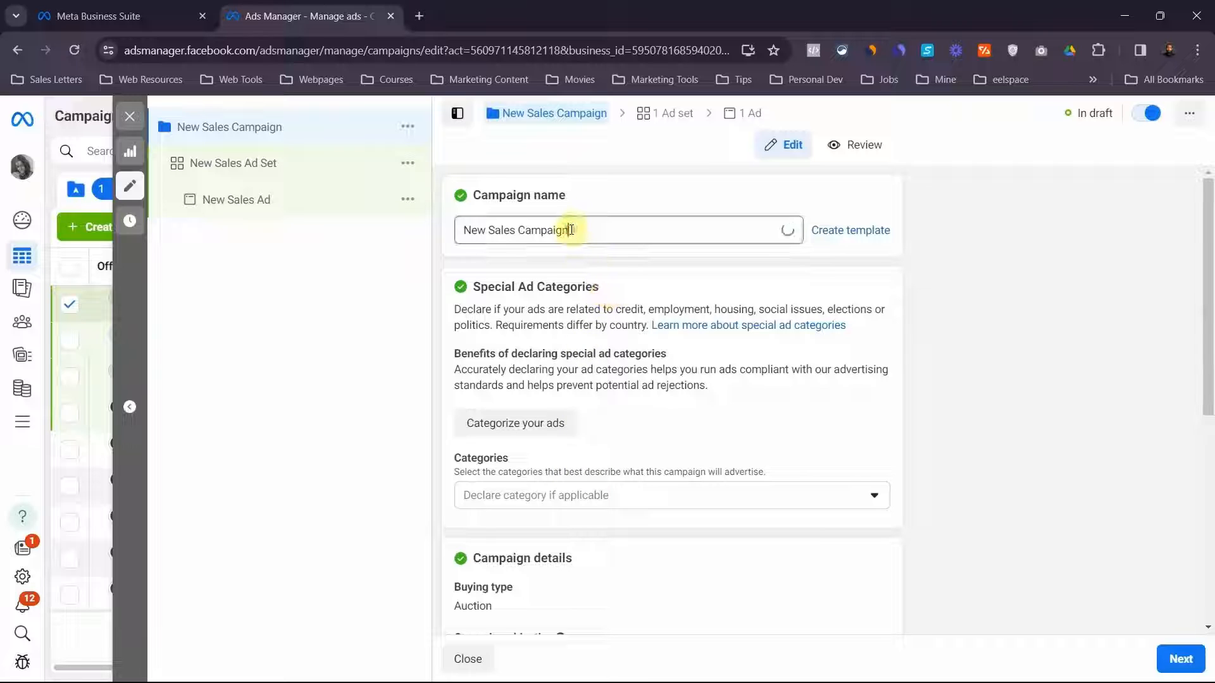
left_click_drag(572, 231, 473, 228)
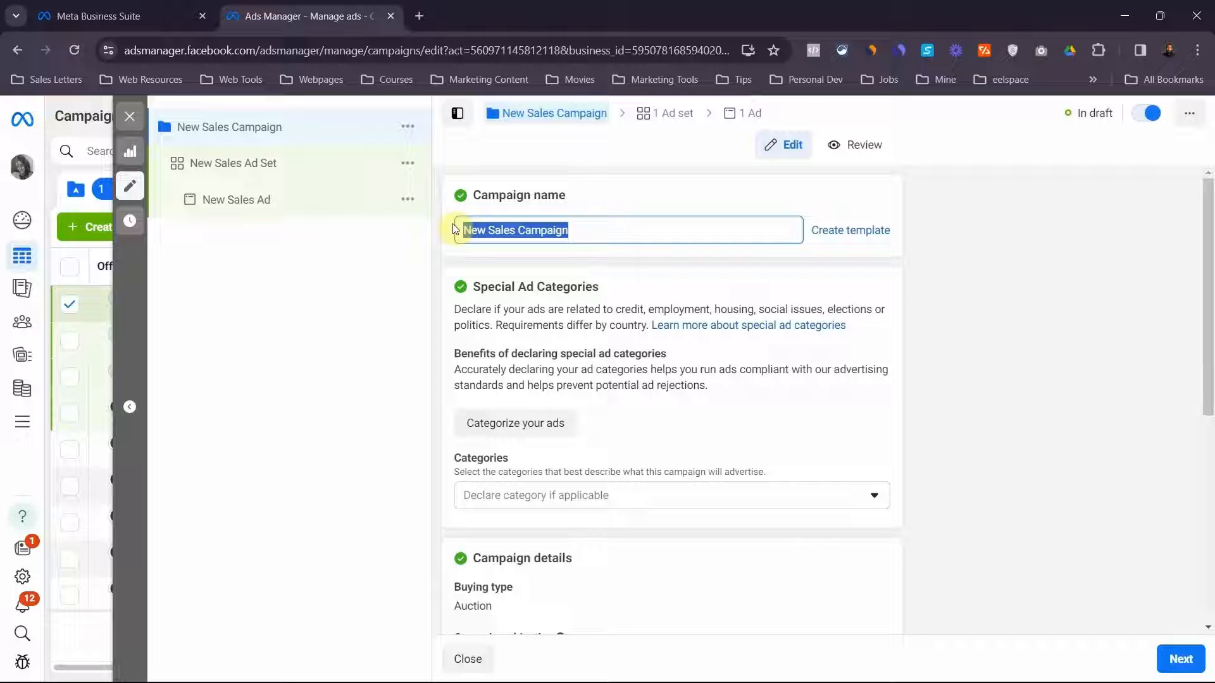
type("New")
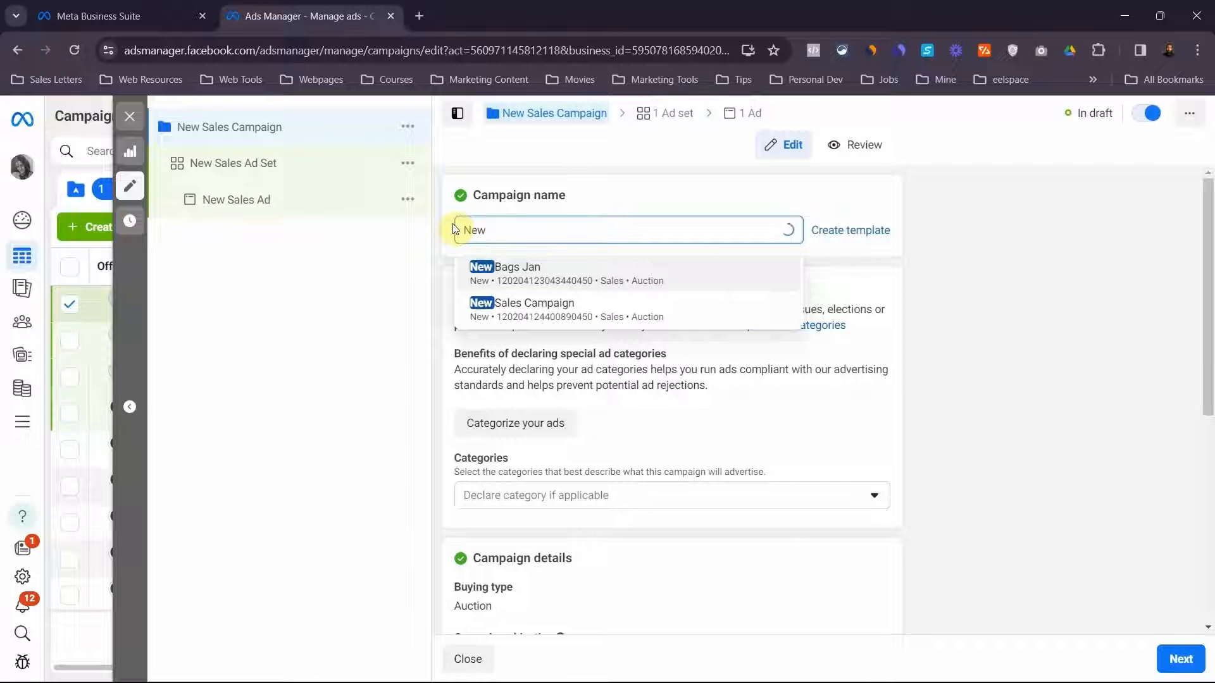
type(" Bags ")
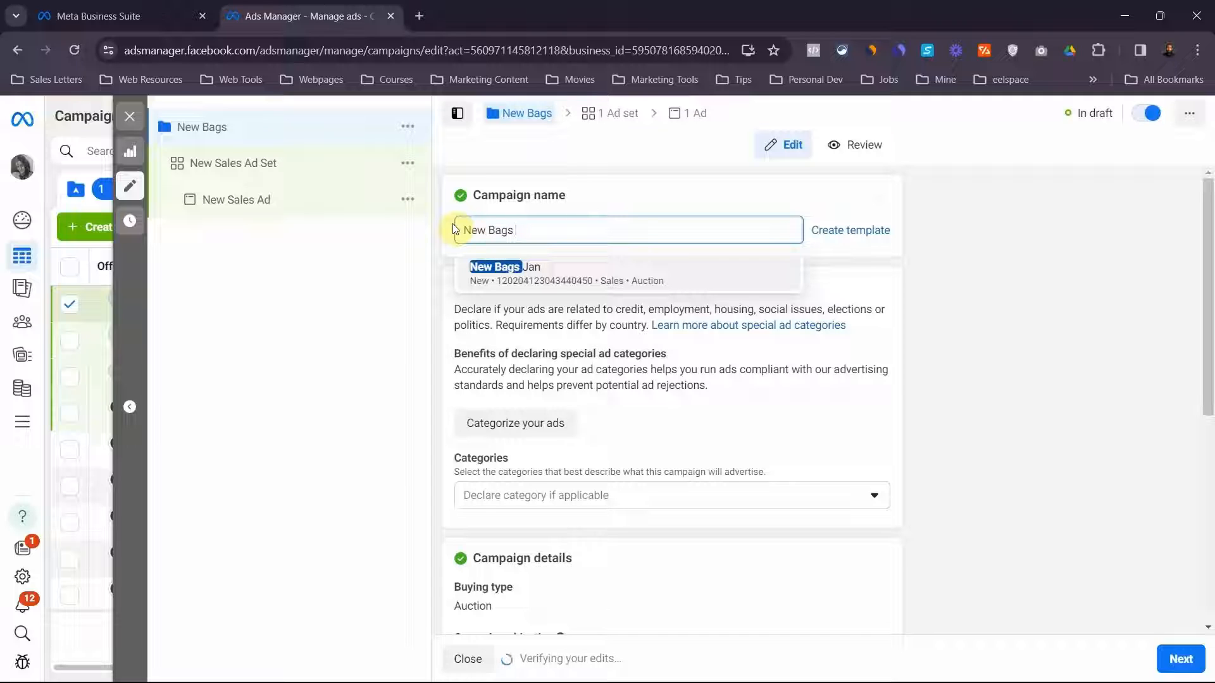
type("Jna")
key("BackSpace")
key("BackSpace")
type("an")
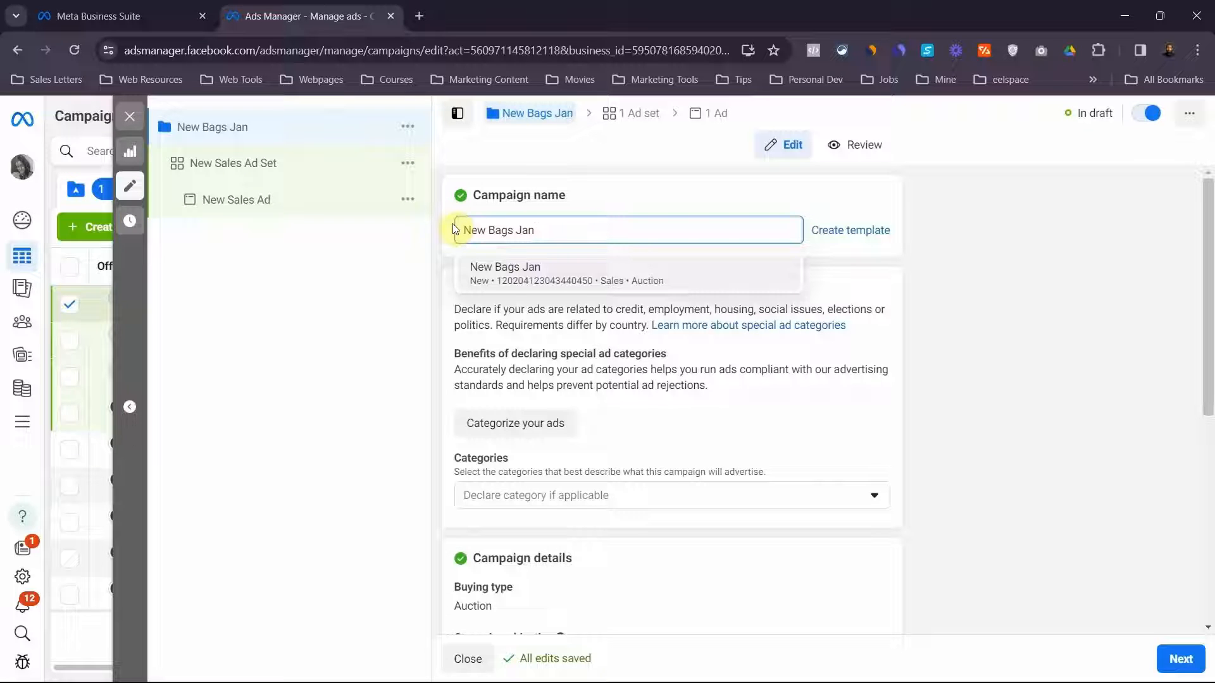
left_click(795, 362)
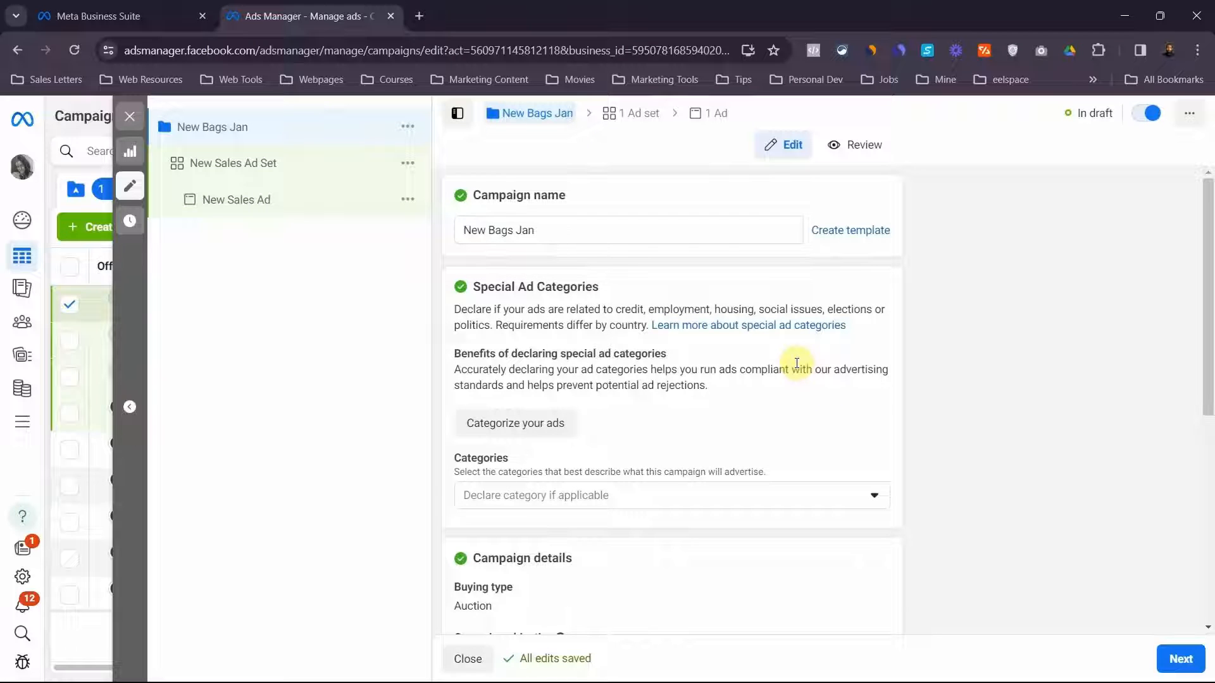
Go through the remaining campaign settings without changing them and proceed to the ad set level
scroll(760, 560, "down", 4)
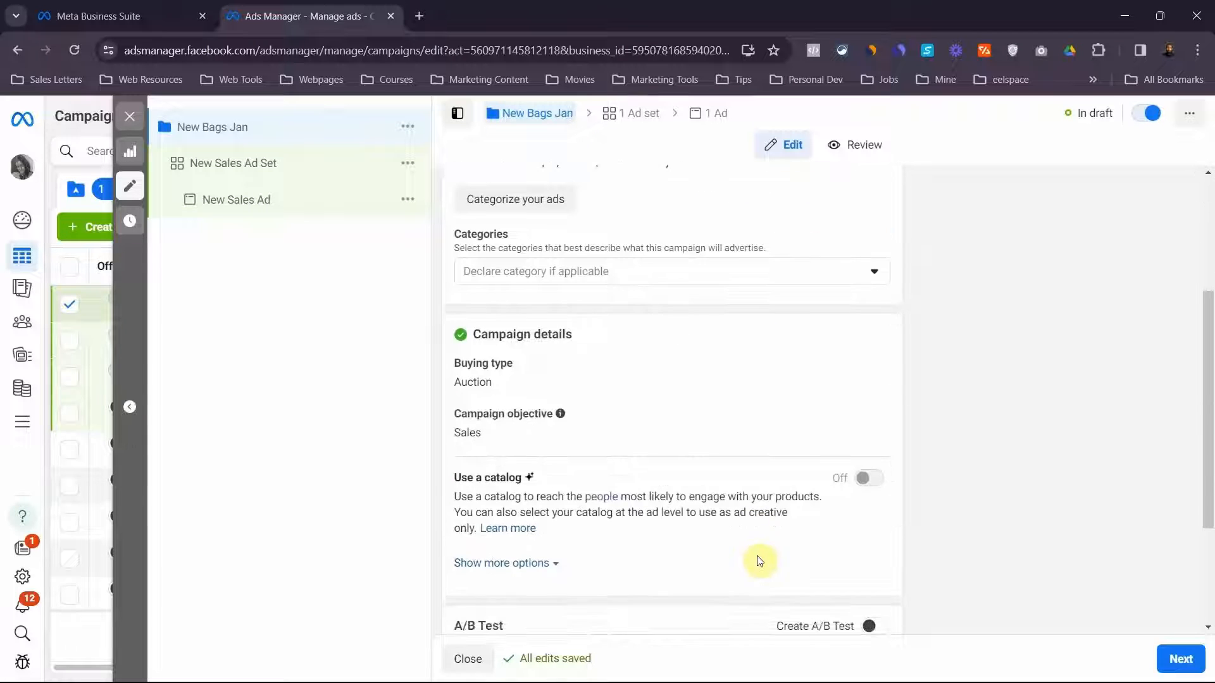
scroll(759, 559, "down", 3)
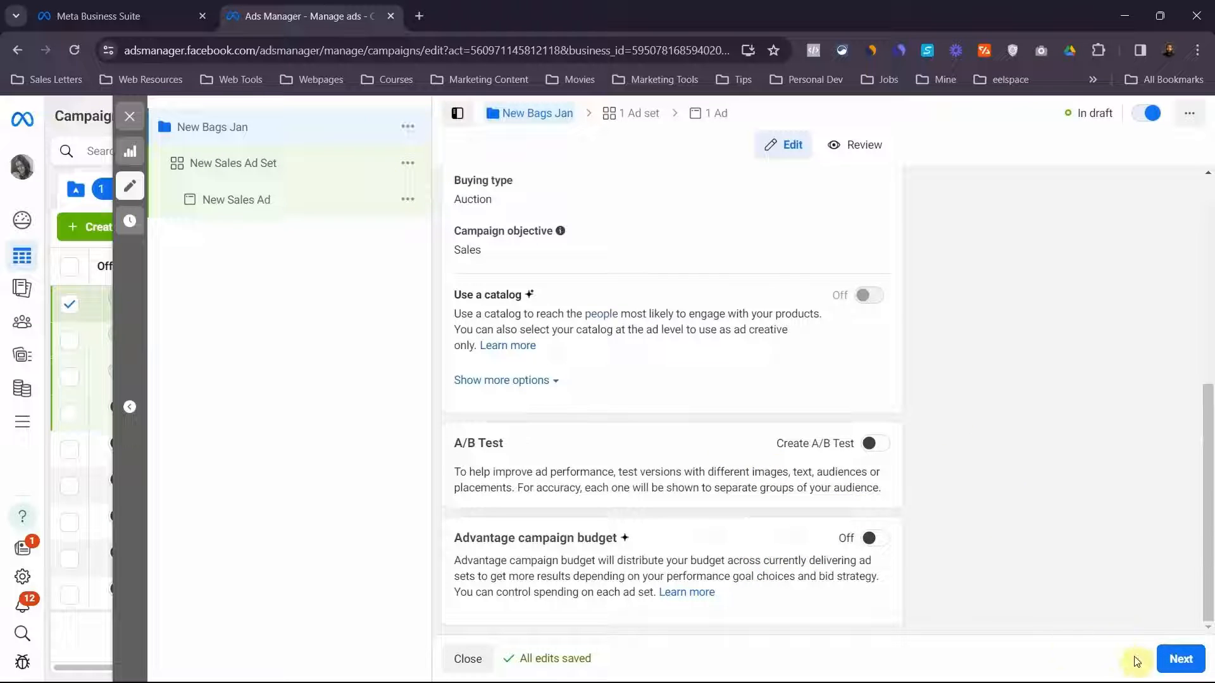
left_click(1172, 664)
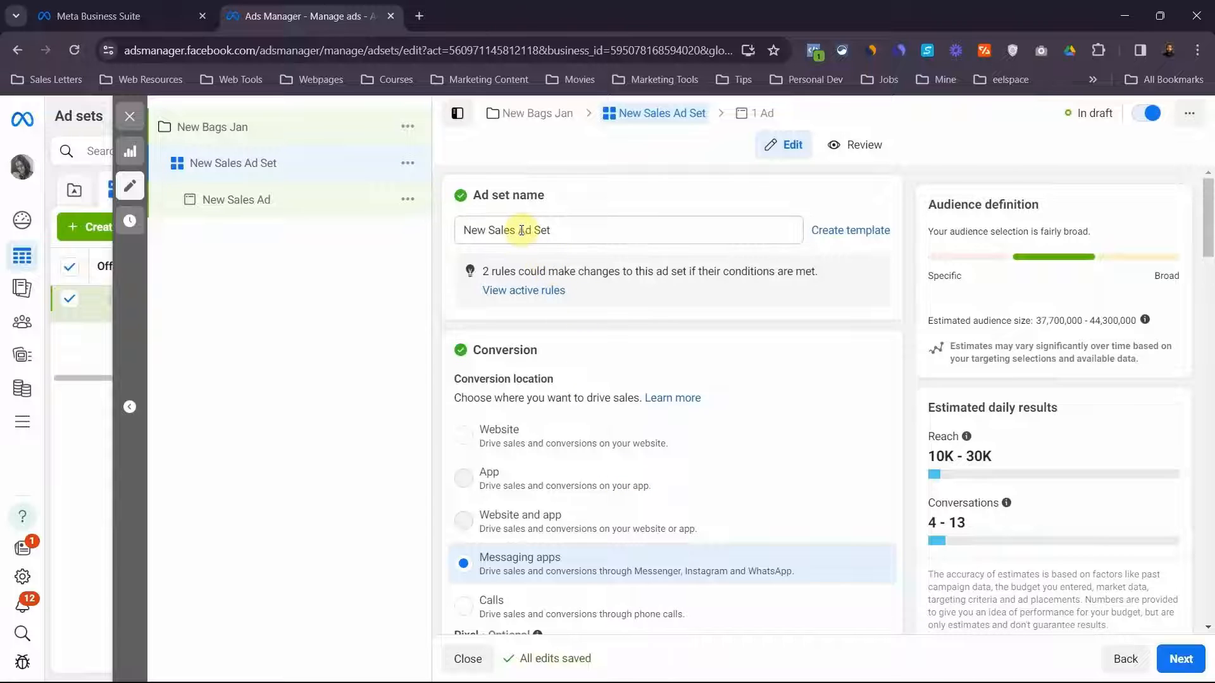
Rename the ad set as "Ad Set-1 | Lagos"
left_click(521, 232)
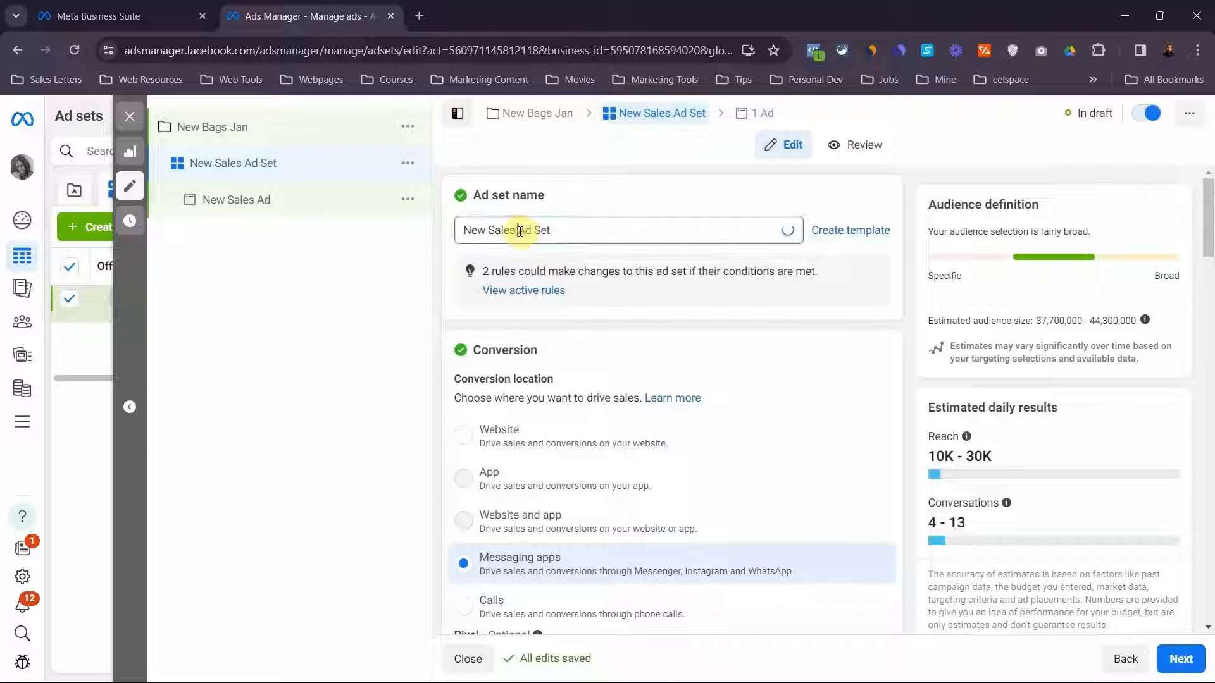
left_click_drag(518, 231, 451, 232)
key("BackSpace")
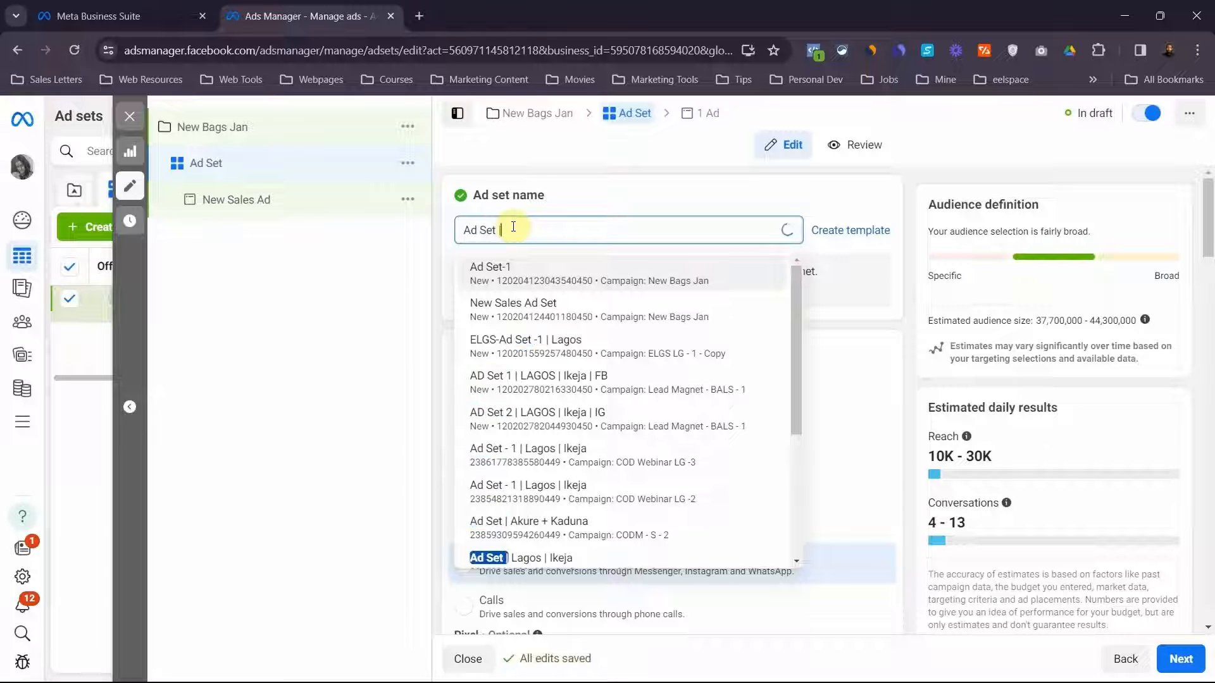
type("L")
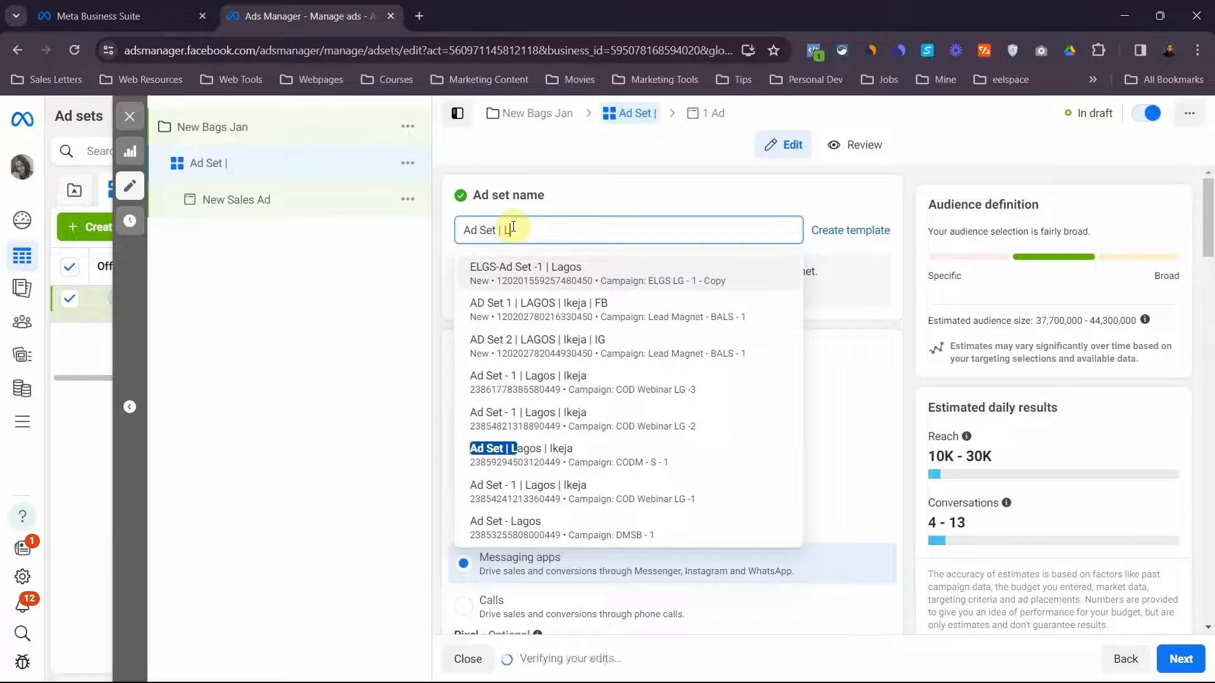
type("agos")
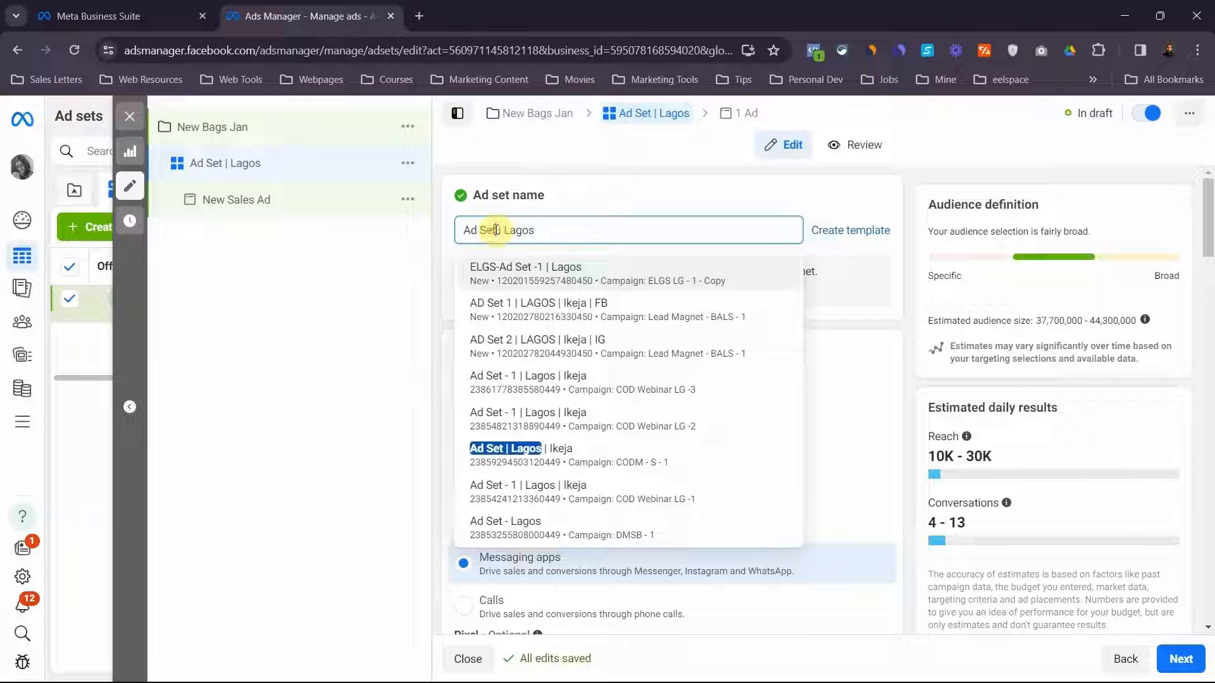
type(" 1")
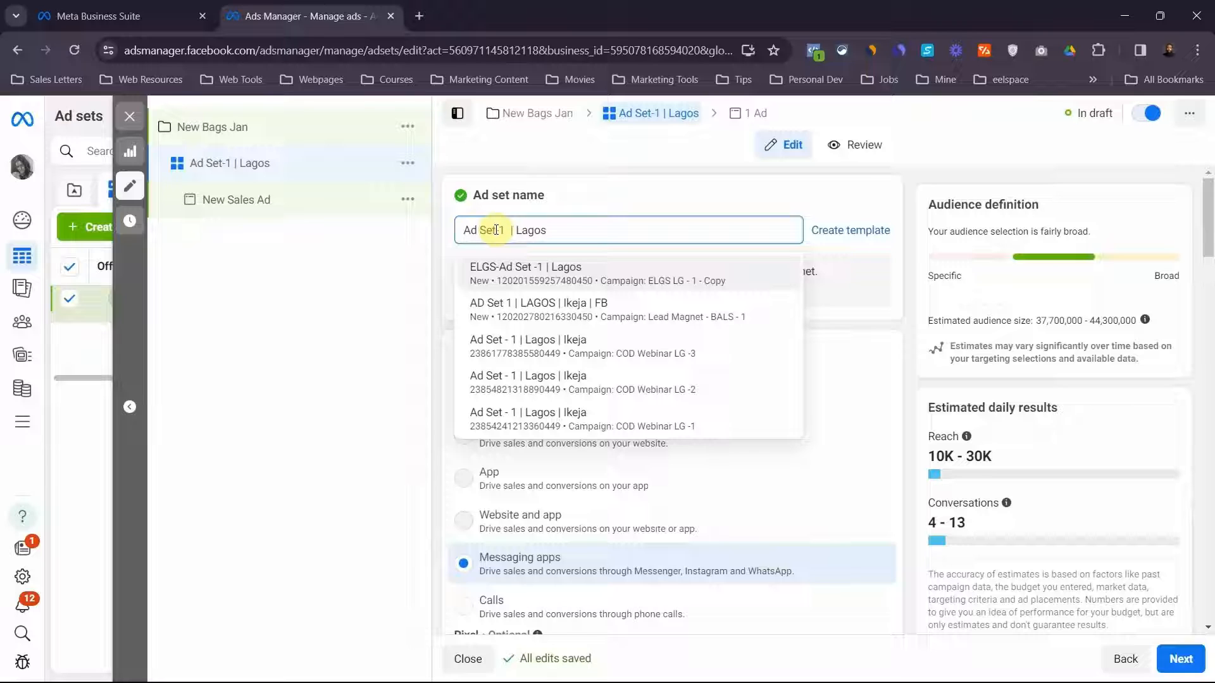
left_click(655, 200)
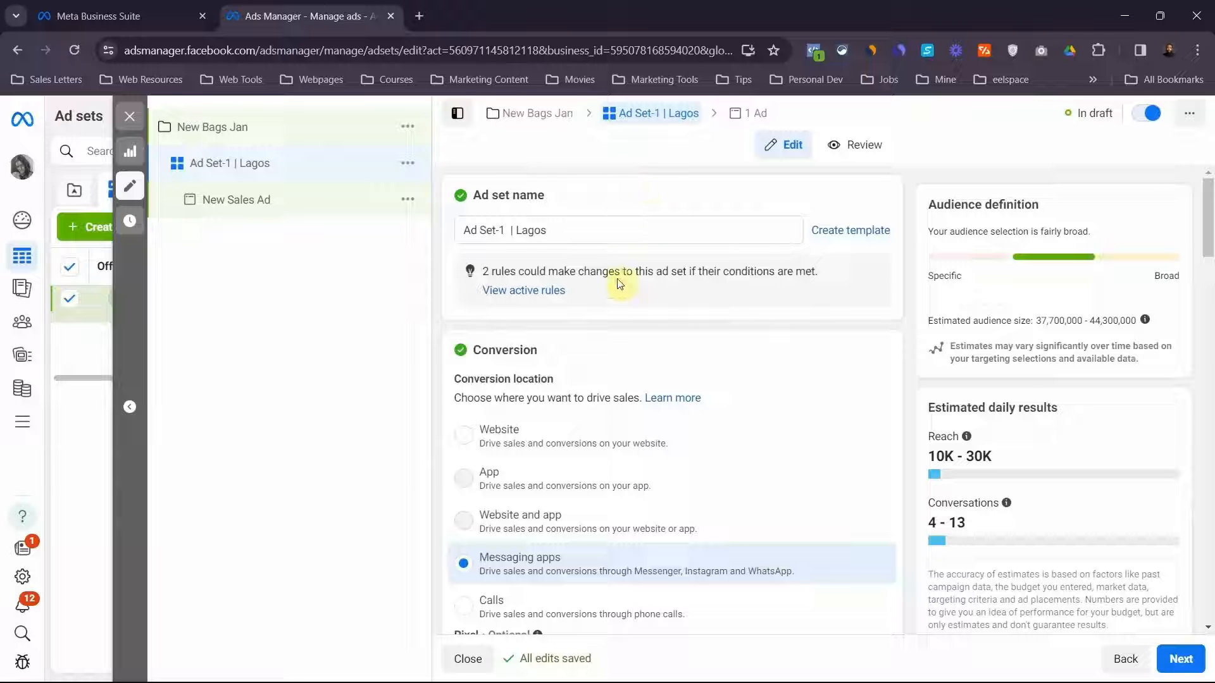
Look through the Facebook Pages available for this ad set and keep the current Page
scroll(619, 284, "down", 3)
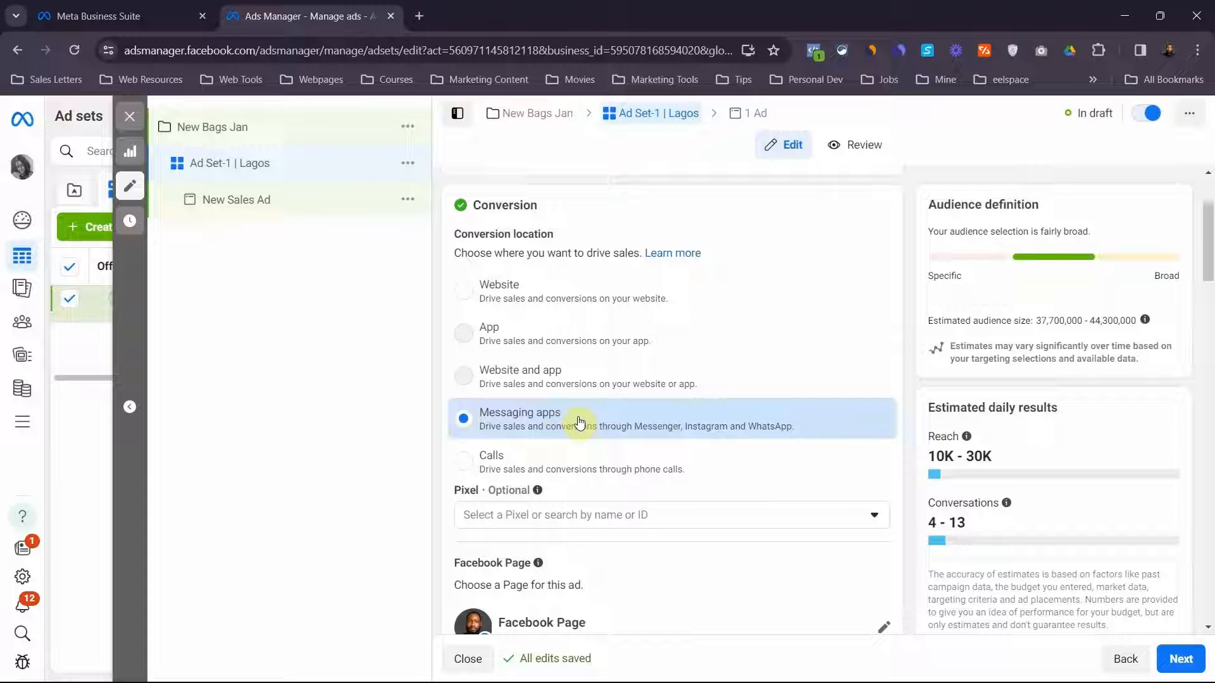
scroll(610, 468, "down", 5)
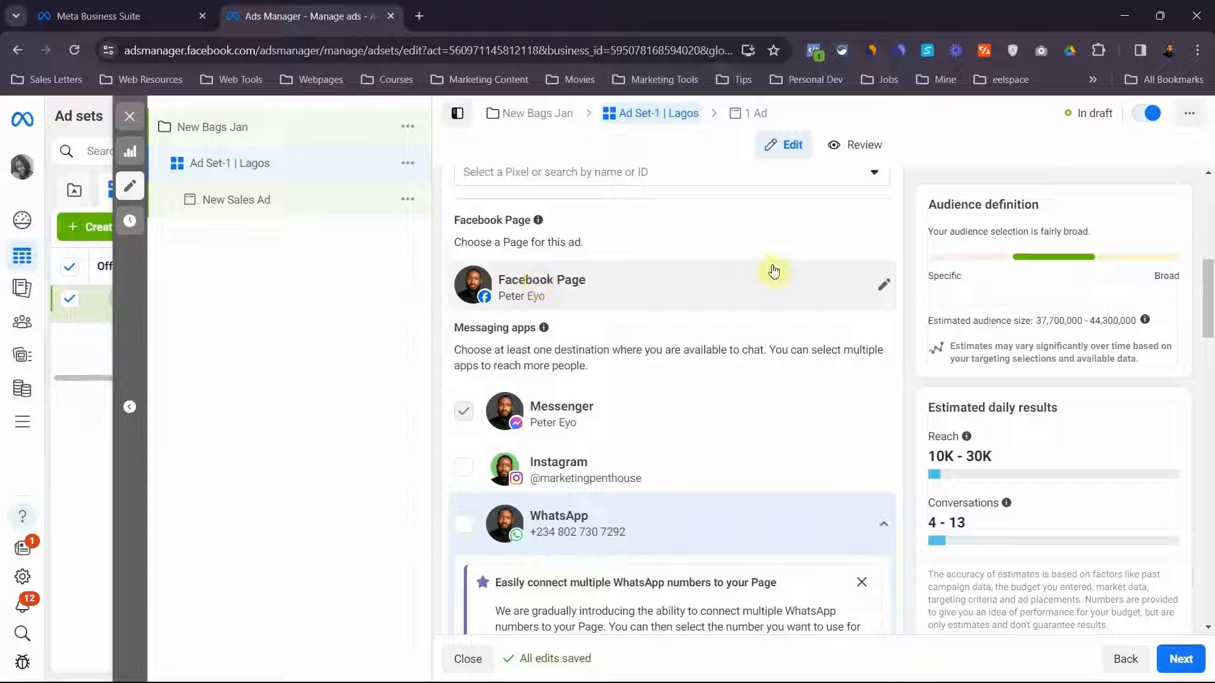
left_click(884, 291)
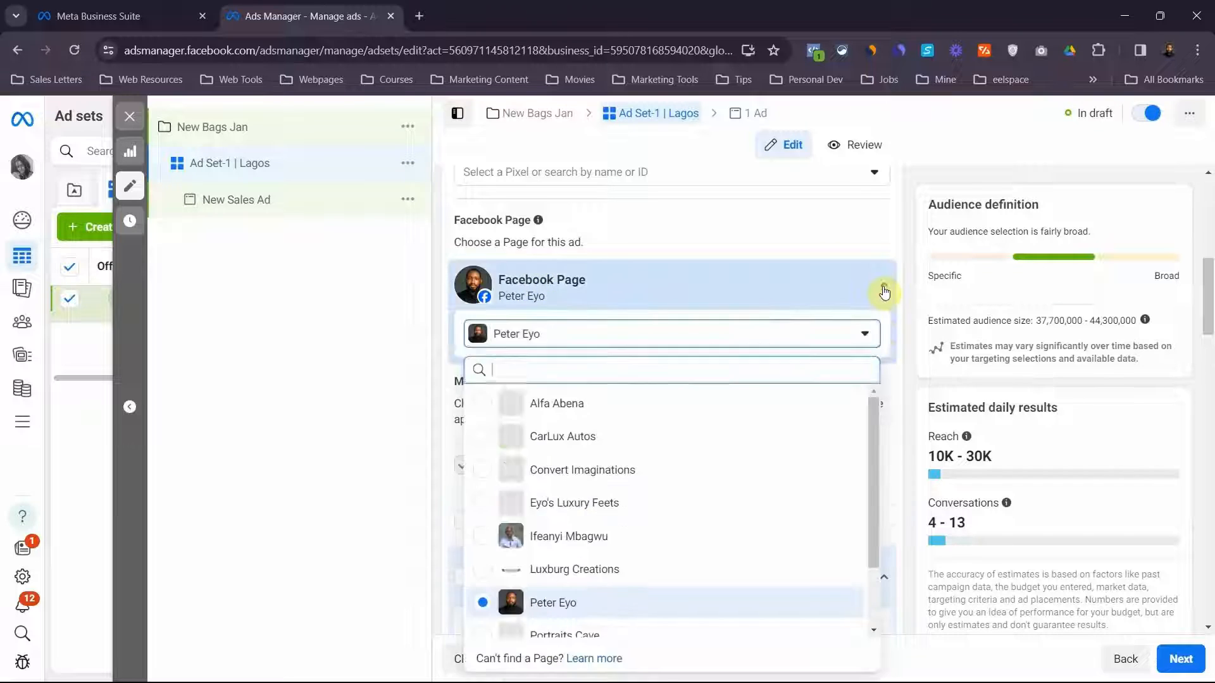
scroll(709, 479, "down", 2)
scroll(710, 480, "up", 2)
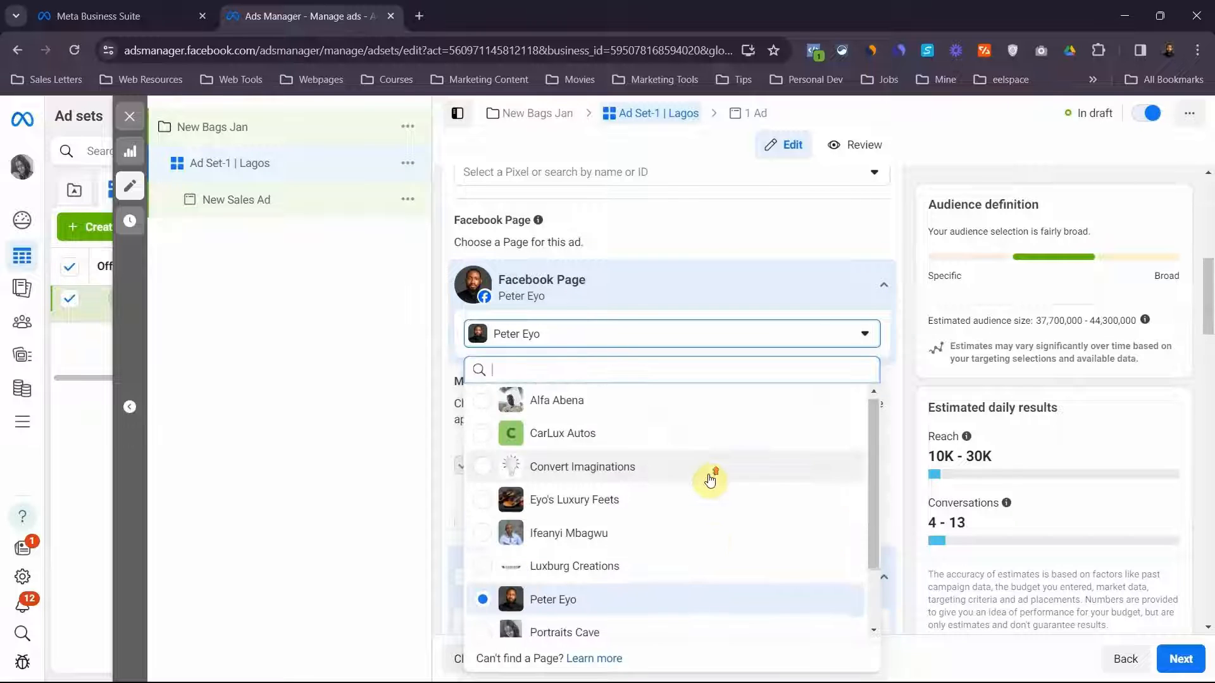
left_click(842, 333)
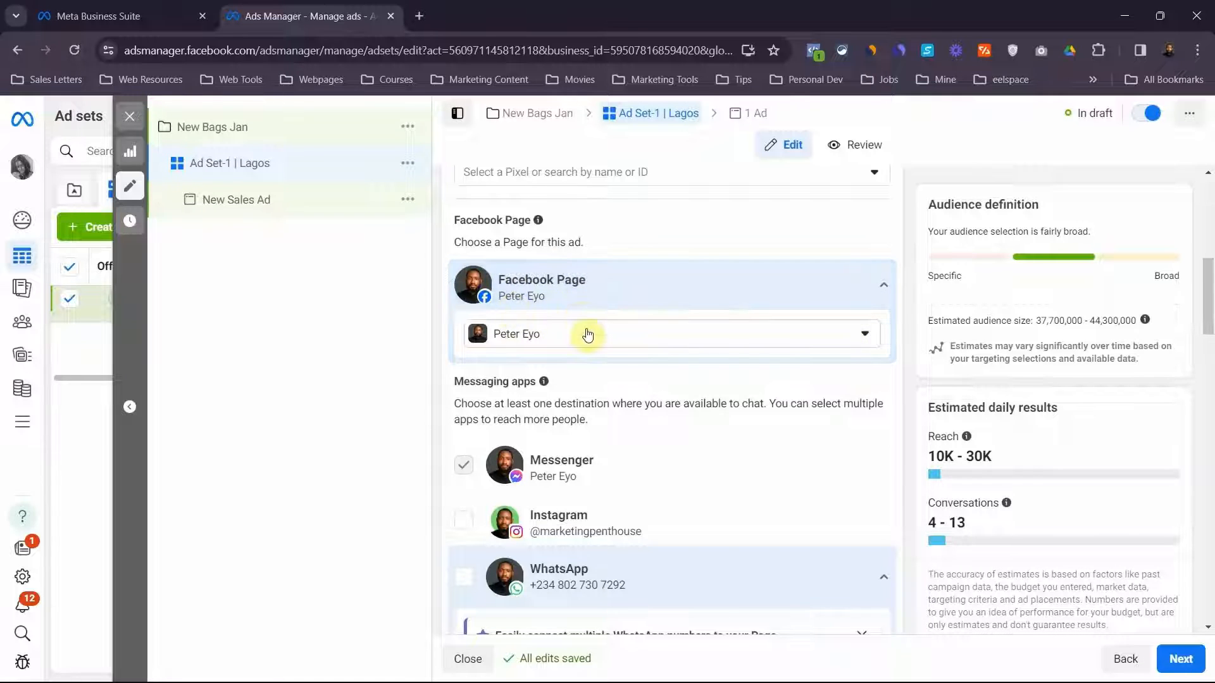
Make WhatsApp the only messaging app destination, deselect Messenger, and dismiss the notice about connecting multiple WhatsApp numbers
scroll(586, 333, "down", 1)
scroll(588, 334, "down", 1)
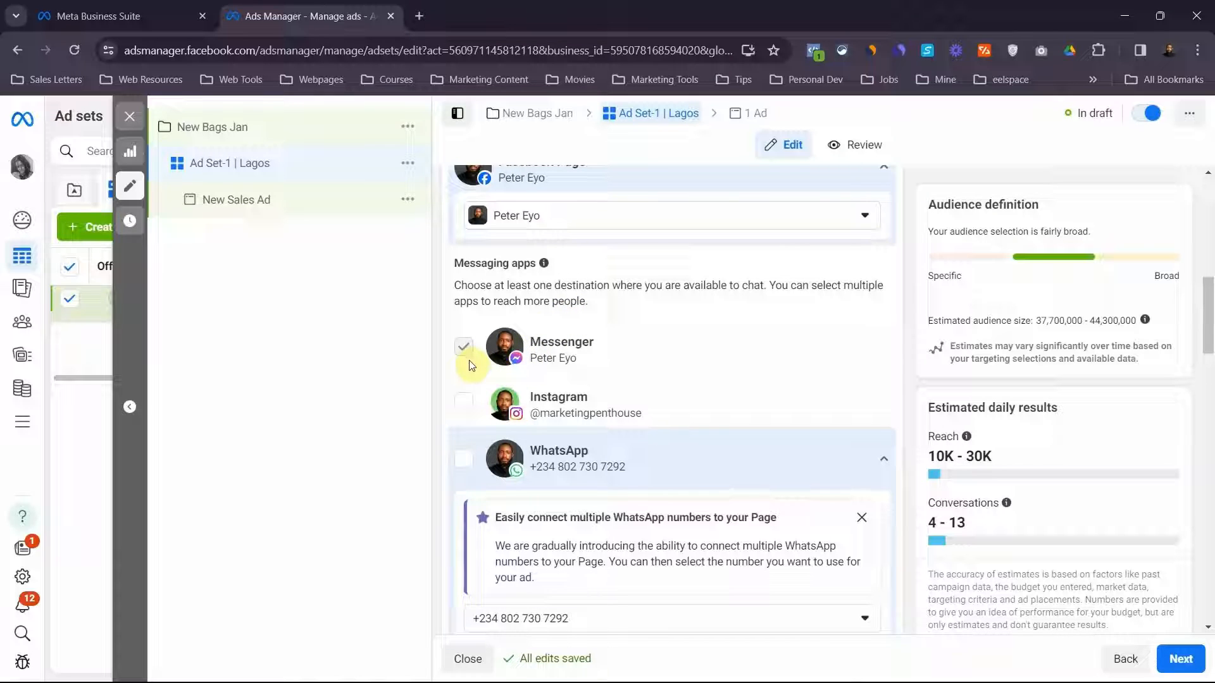
left_click(463, 458)
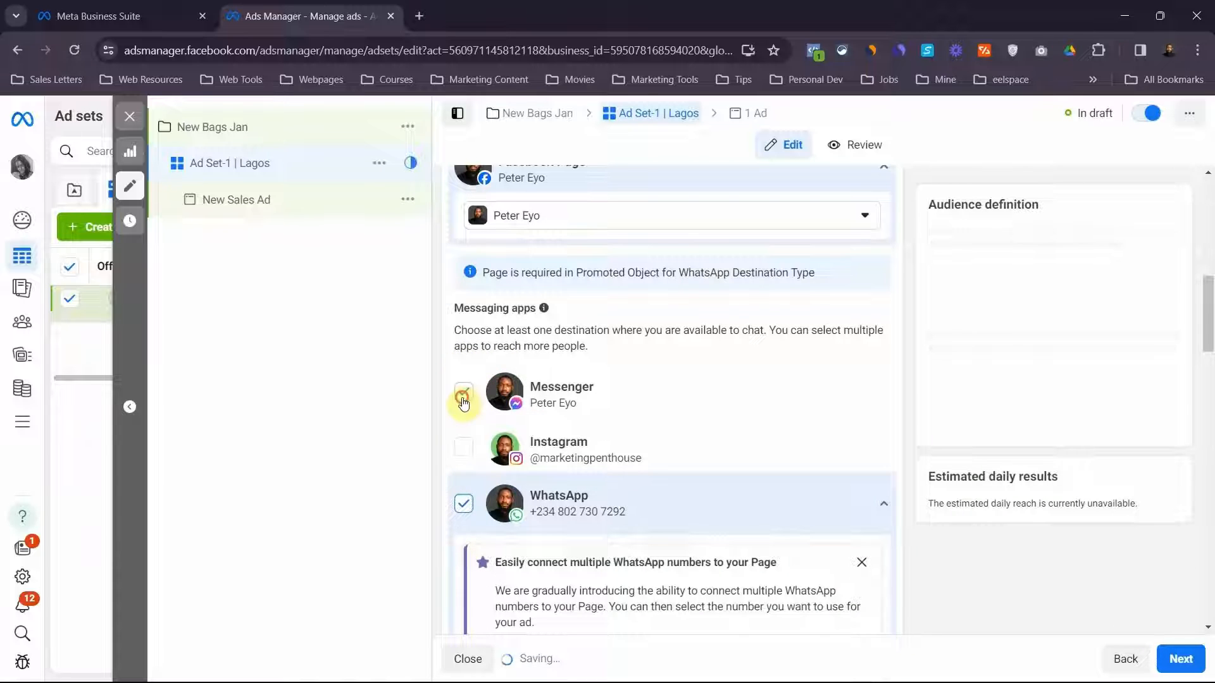
left_click(464, 401)
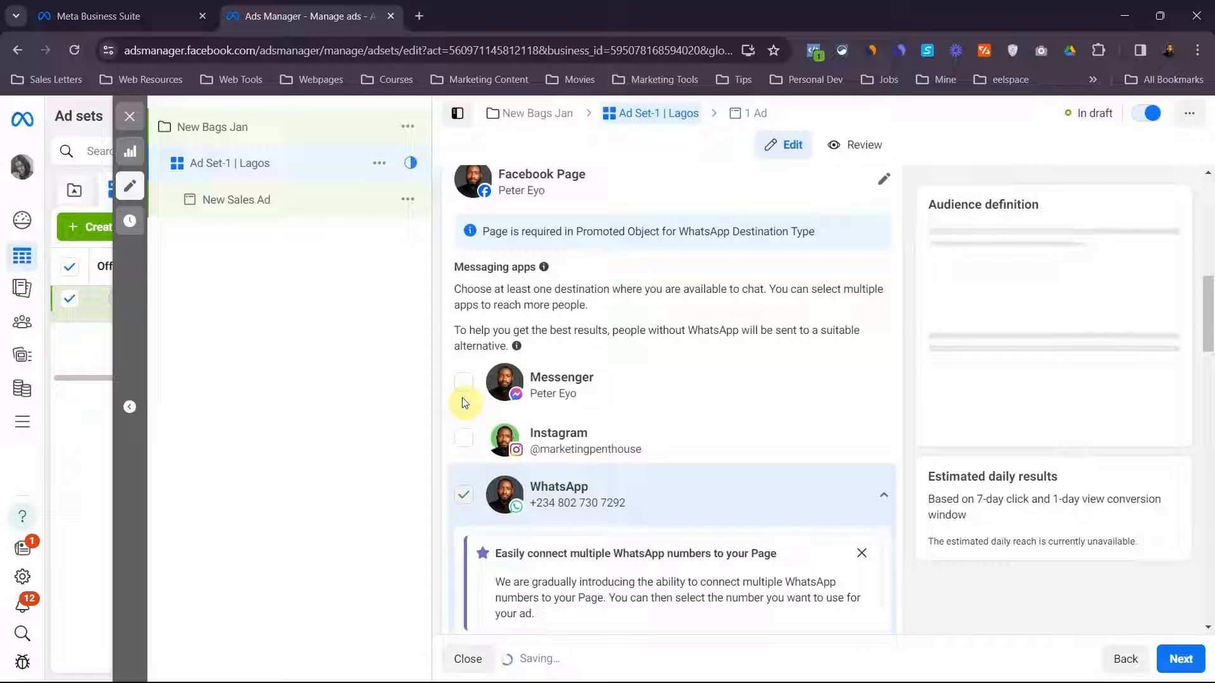
left_click(862, 556)
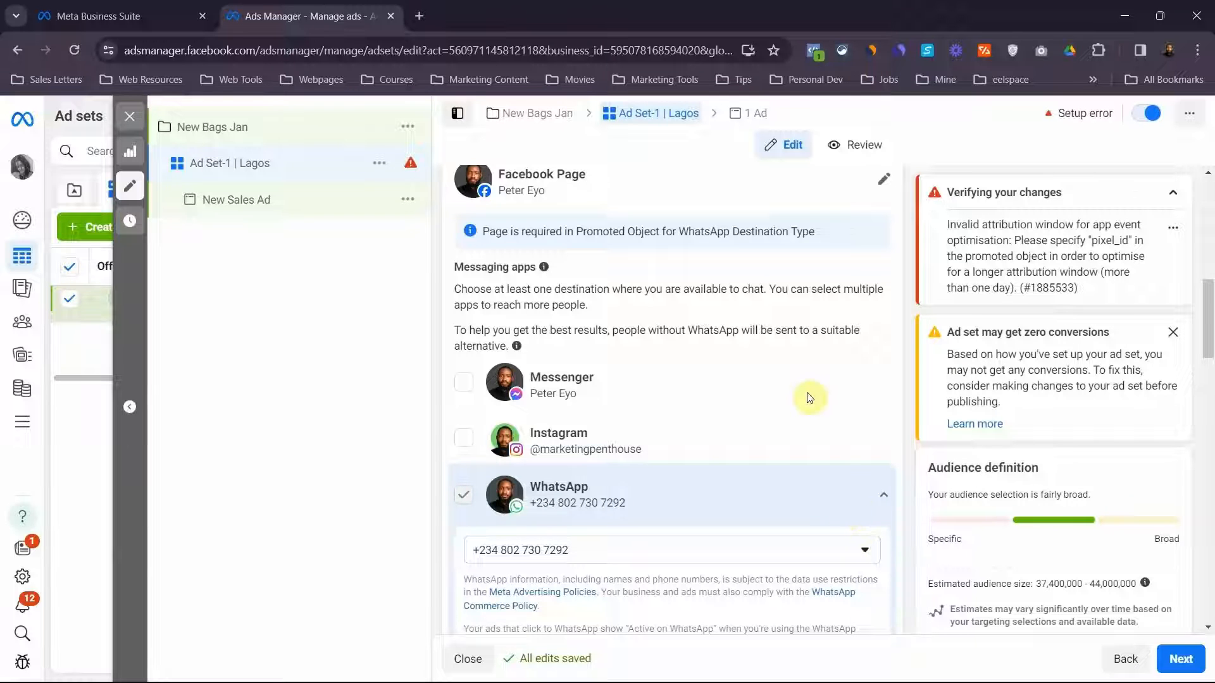
scroll(808, 396, "up", 3)
scroll(808, 397, "down", 2)
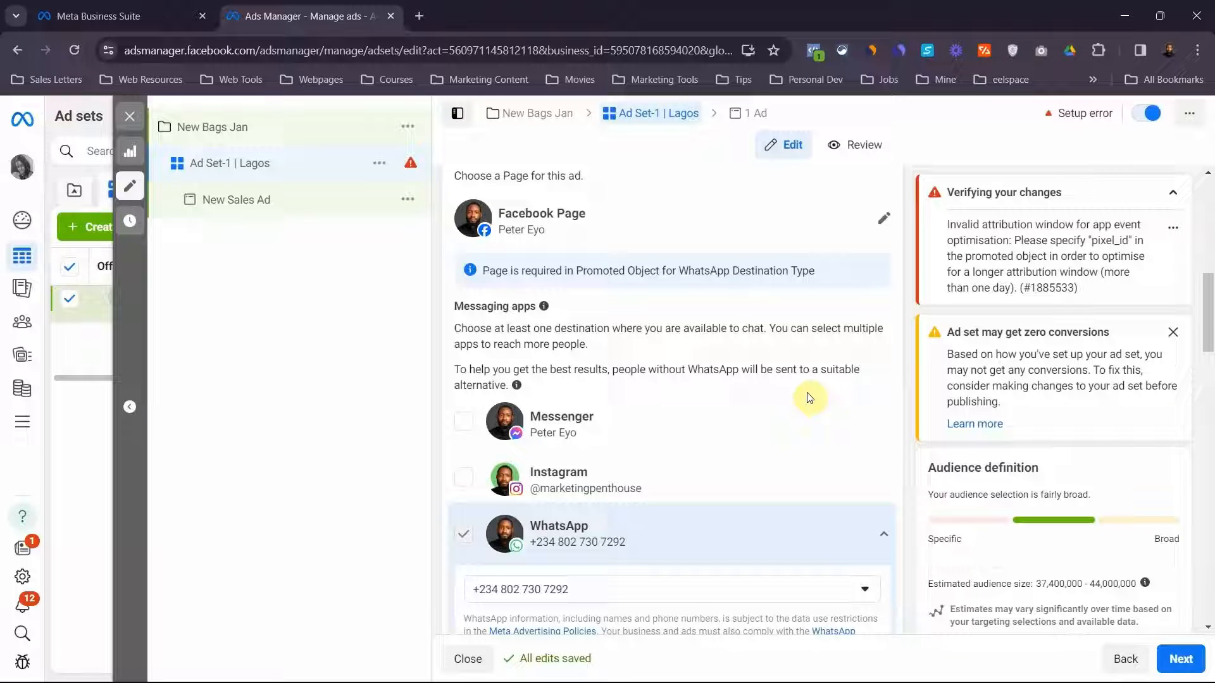
scroll(640, 462, "down", 3)
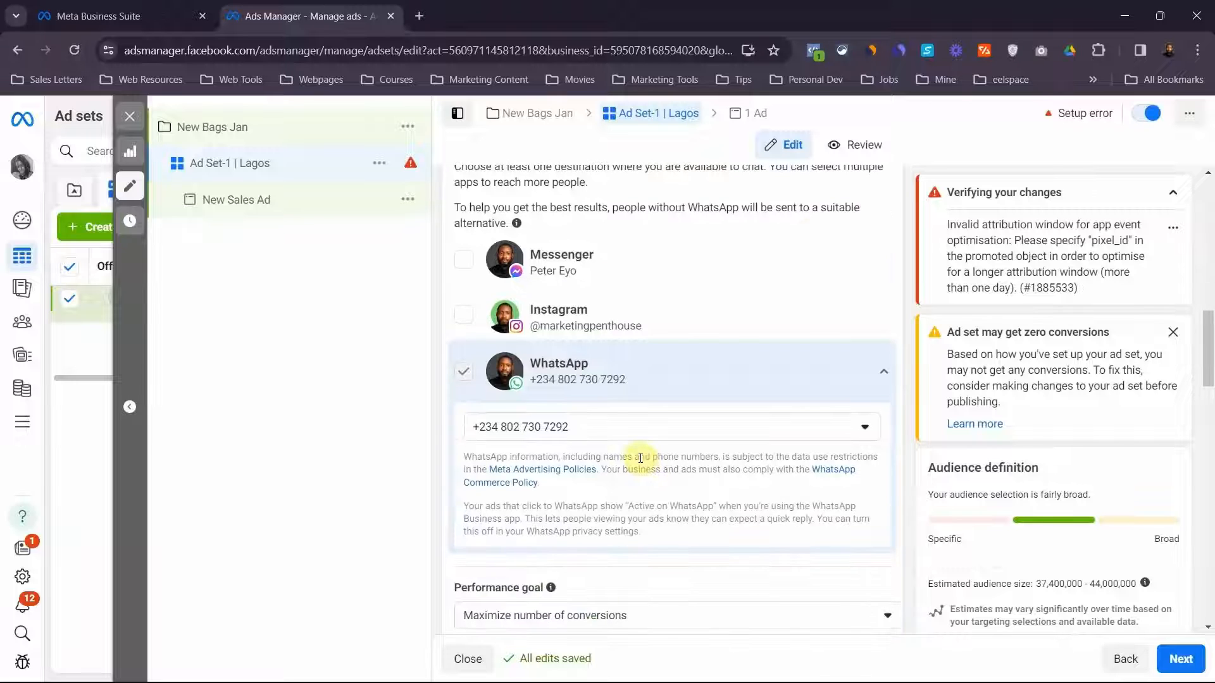
Review the performance goal explanation and options, keeping "Maximize number of conversions" as the ad set's goal
scroll(640, 458, "down", 5)
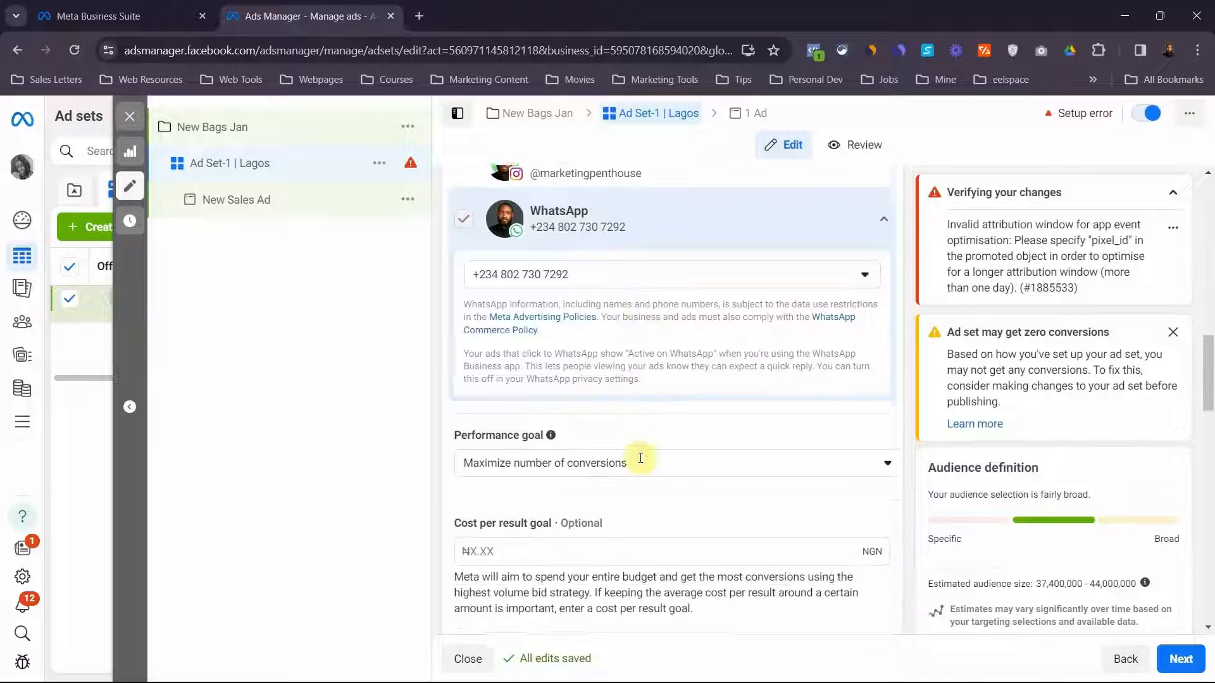
scroll(640, 457, "down", 2)
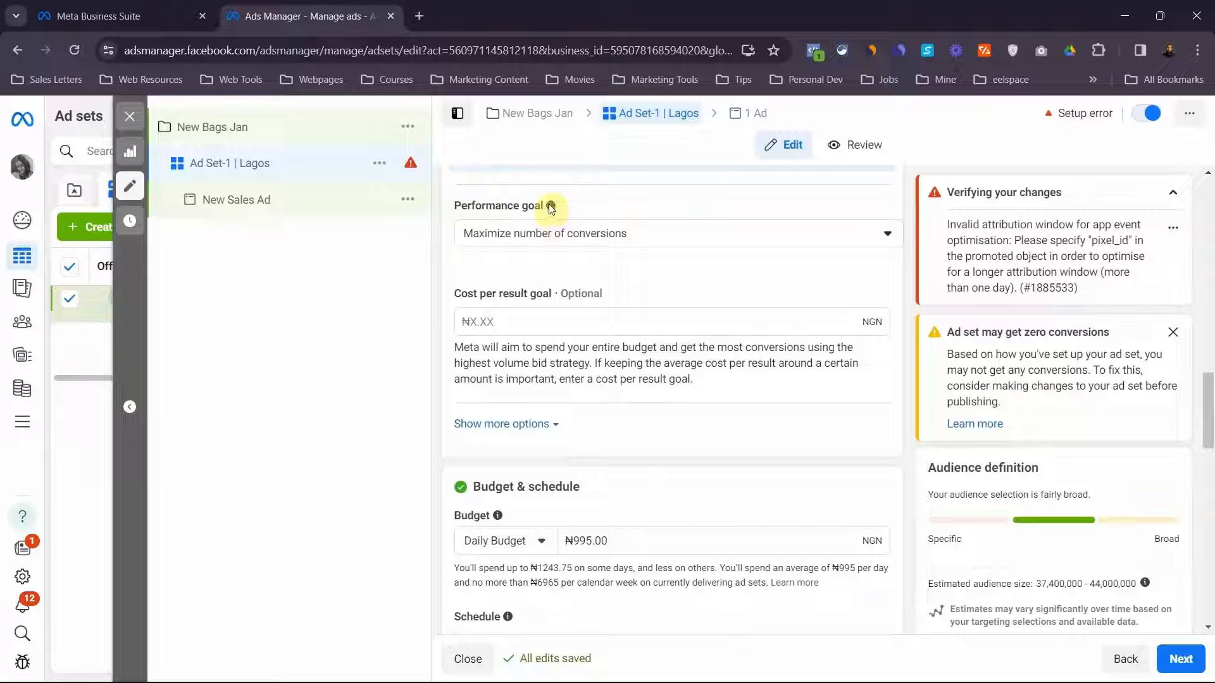
mouse_move(550, 212)
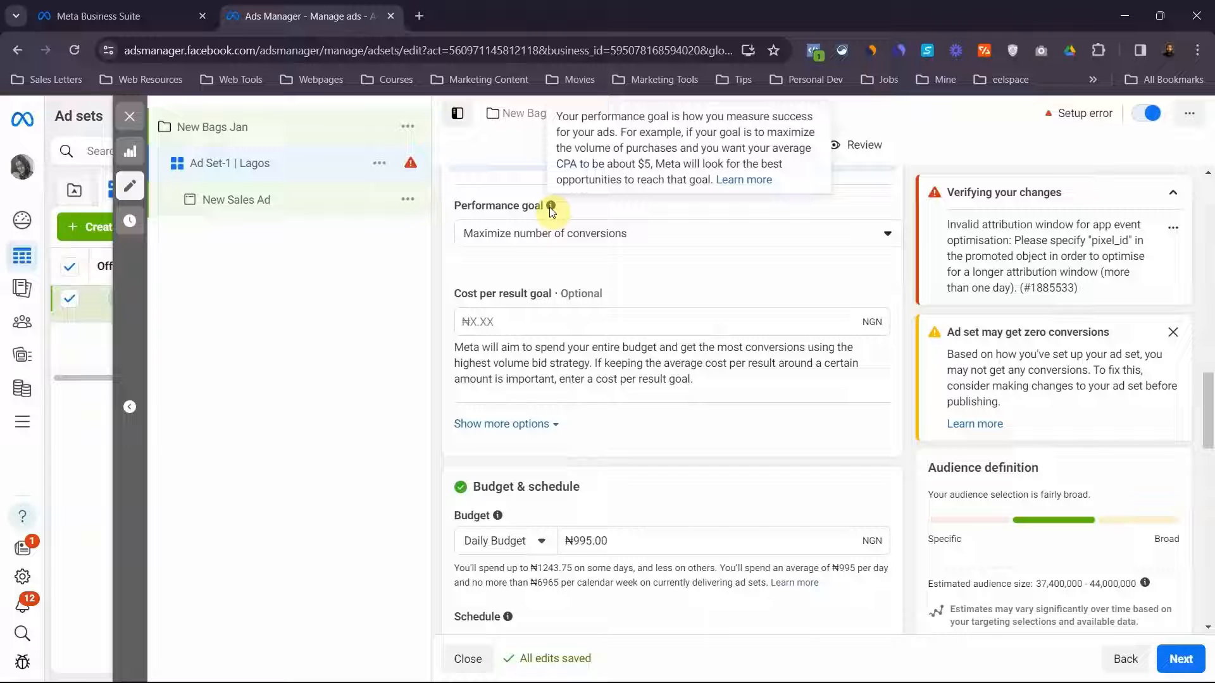
left_click(548, 234)
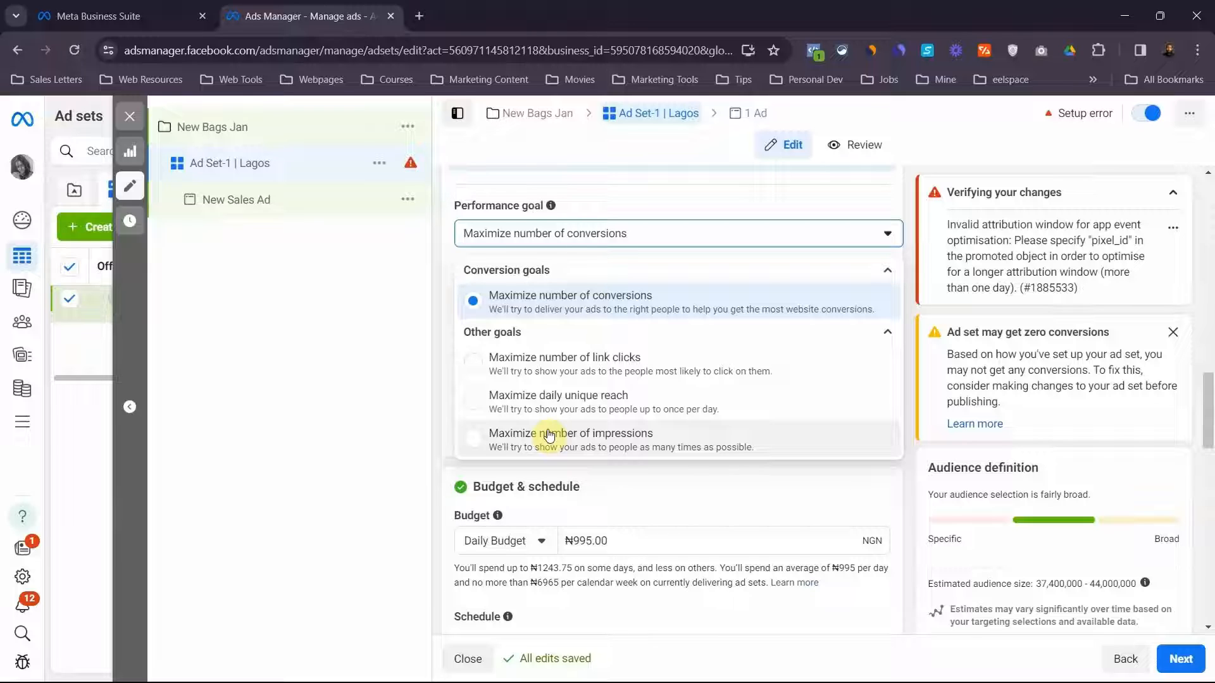
left_click(554, 308)
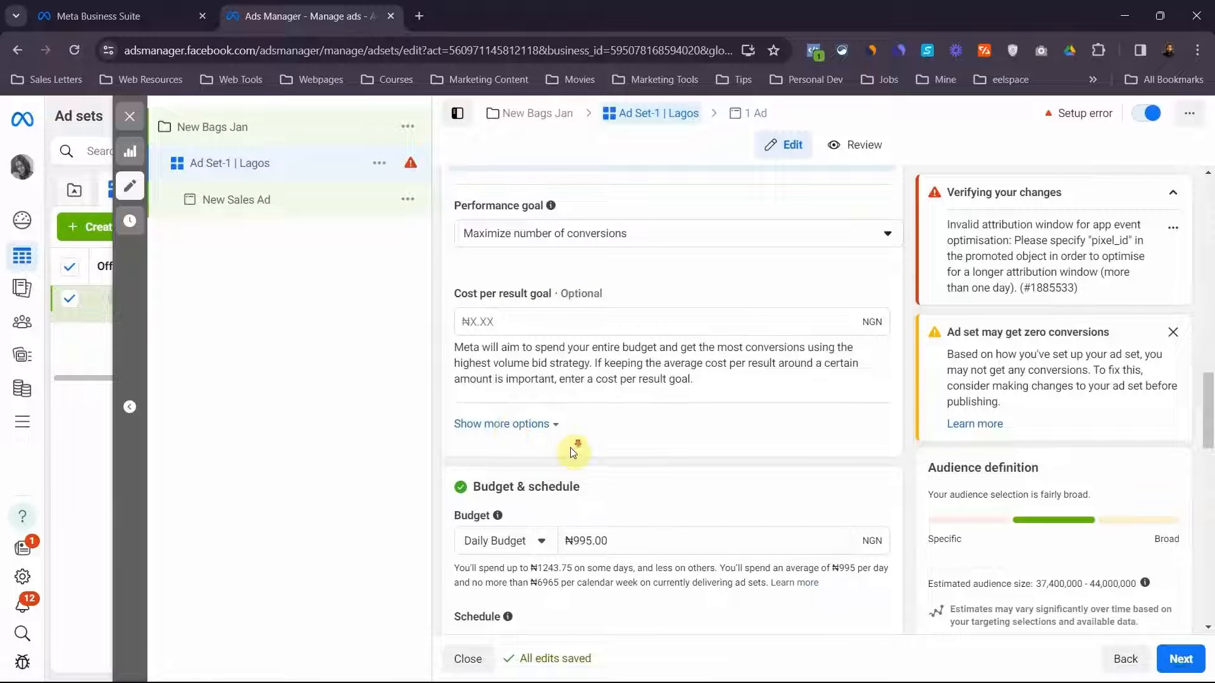
Keep the ad set's budget type as Daily Budget and set the amount to ₦3,000
scroll(572, 452, "down", 4)
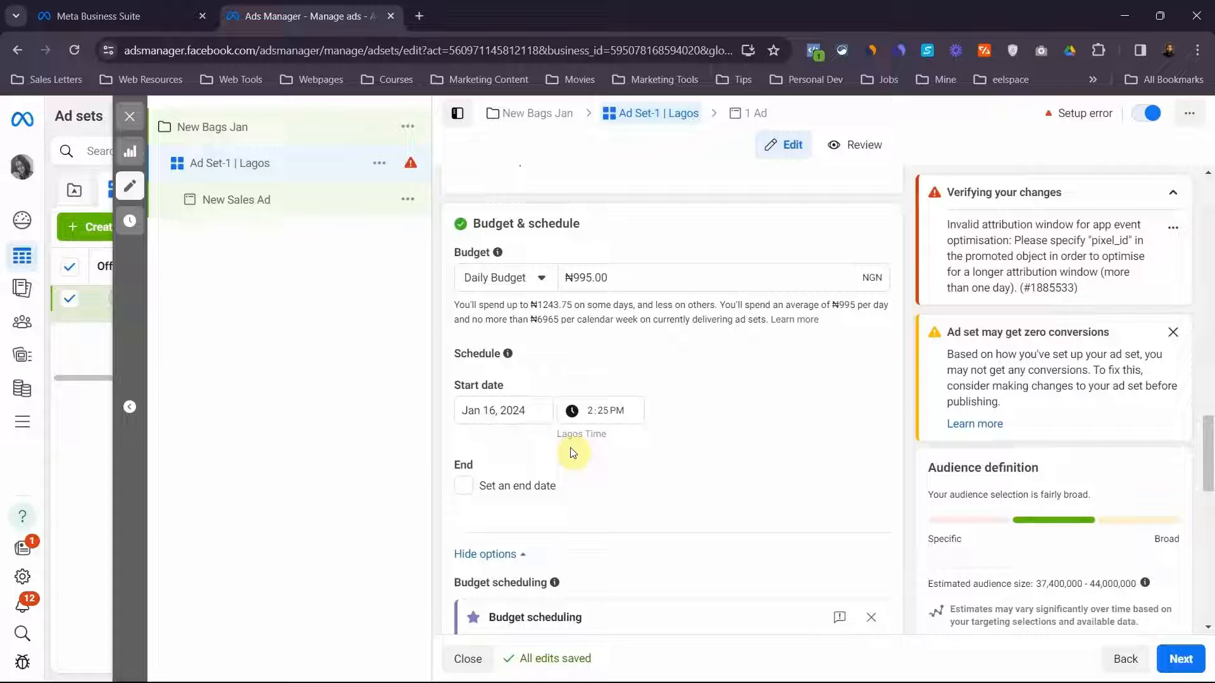
left_click(532, 279)
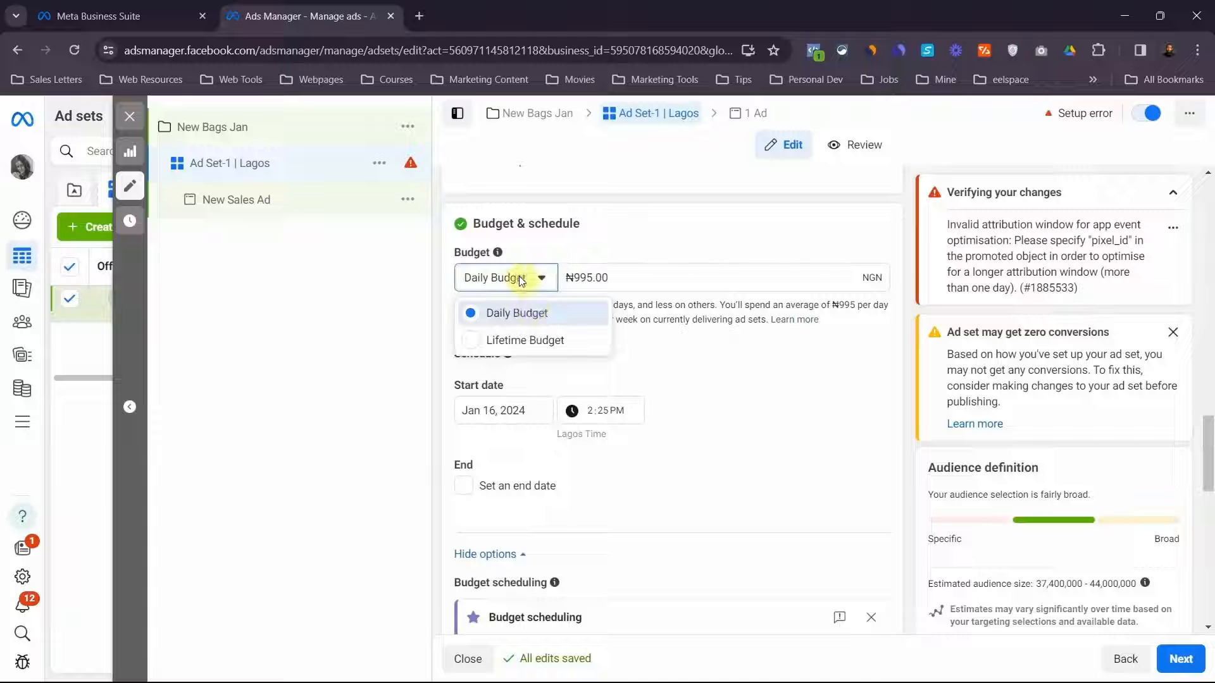
left_click(520, 280)
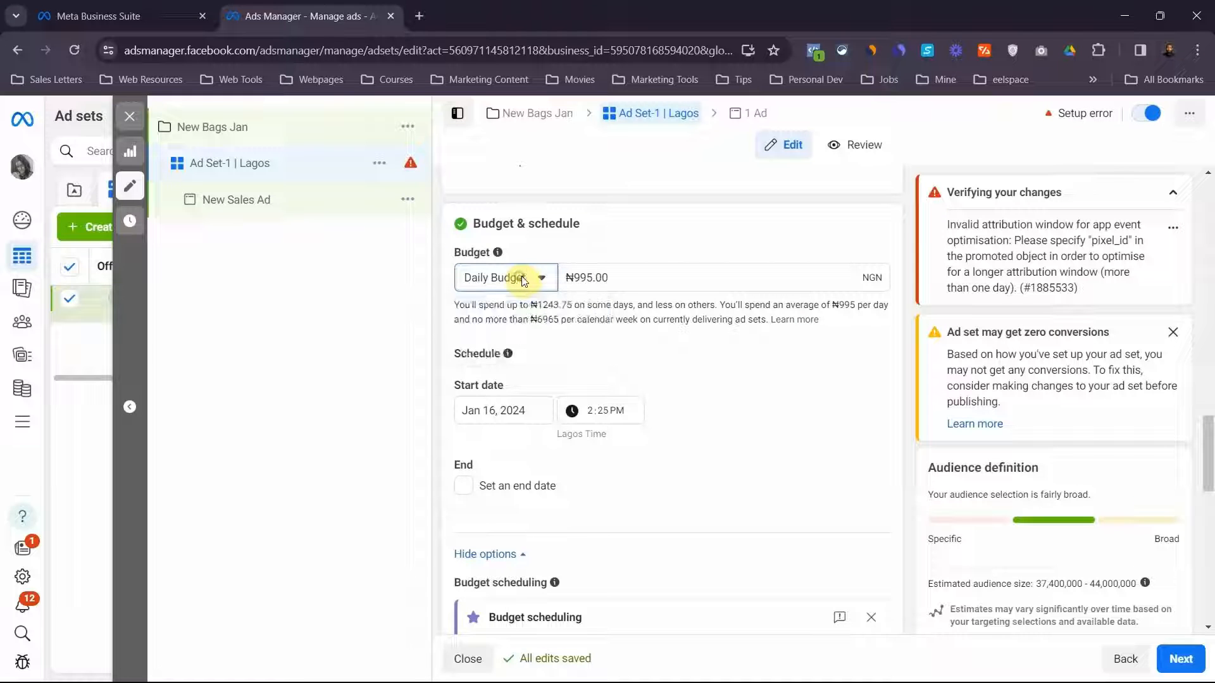
double_click(575, 278)
type("3000")
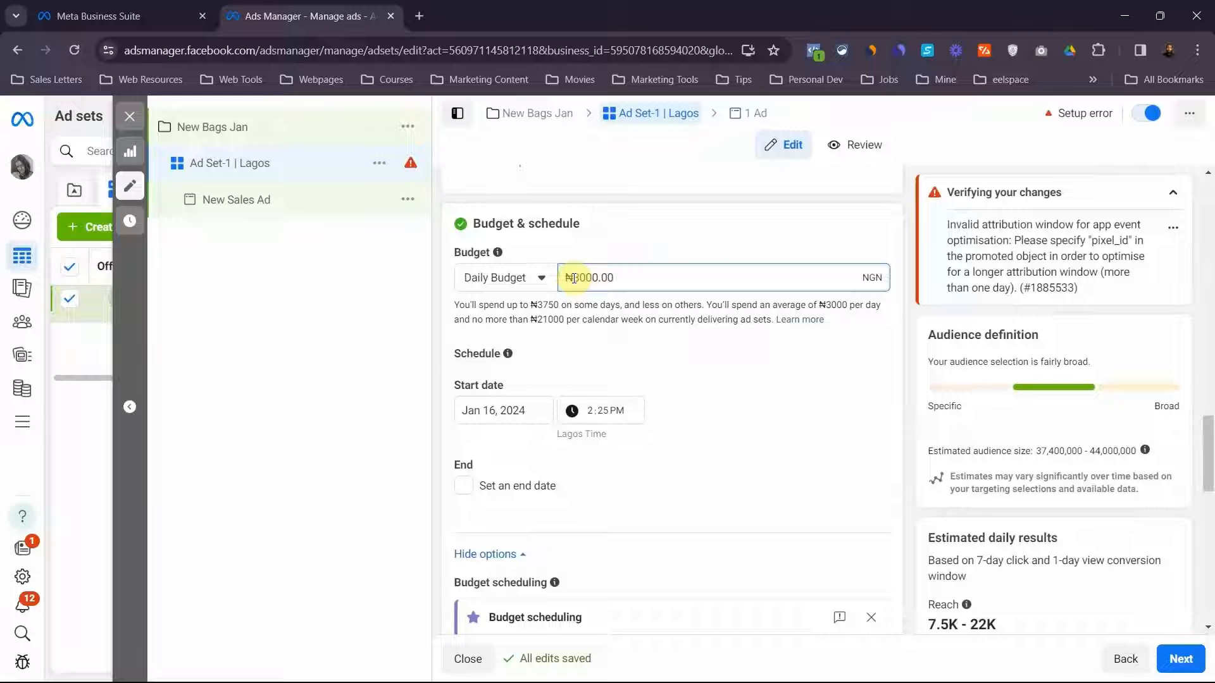
Schedule the ad set to start on Jan 17, 2024 at 7:00 AM Lagos time
scroll(486, 372, "down", 1)
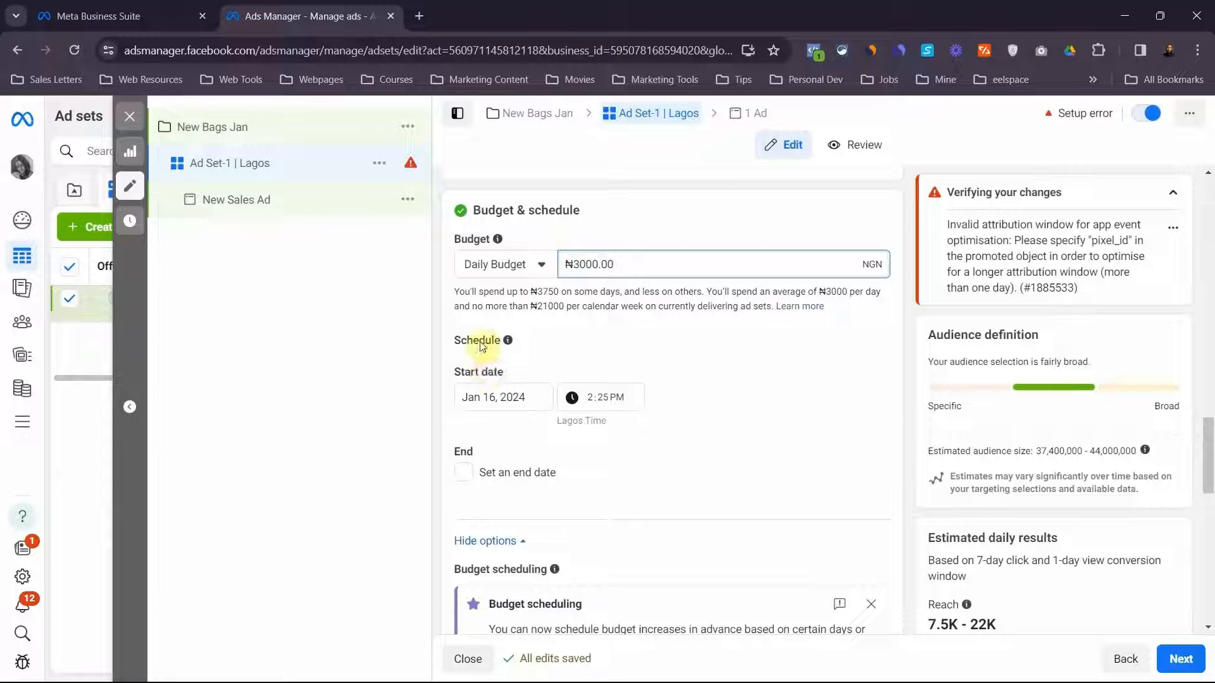
left_click(477, 398)
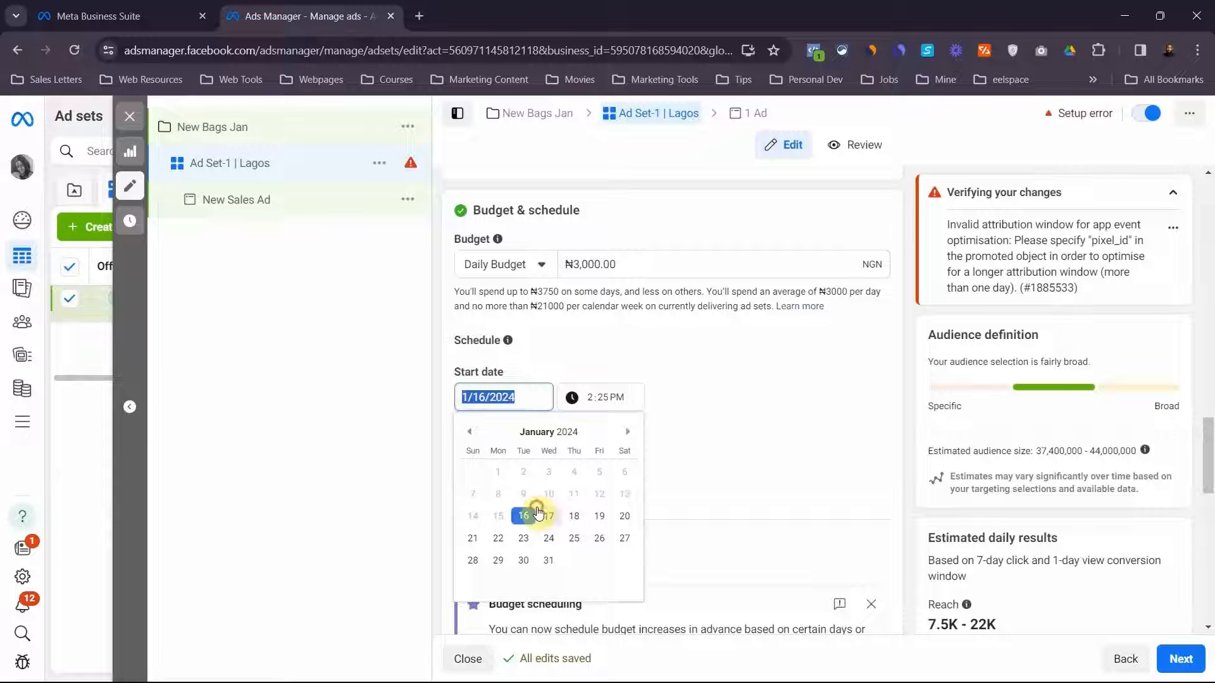
left_click(539, 513)
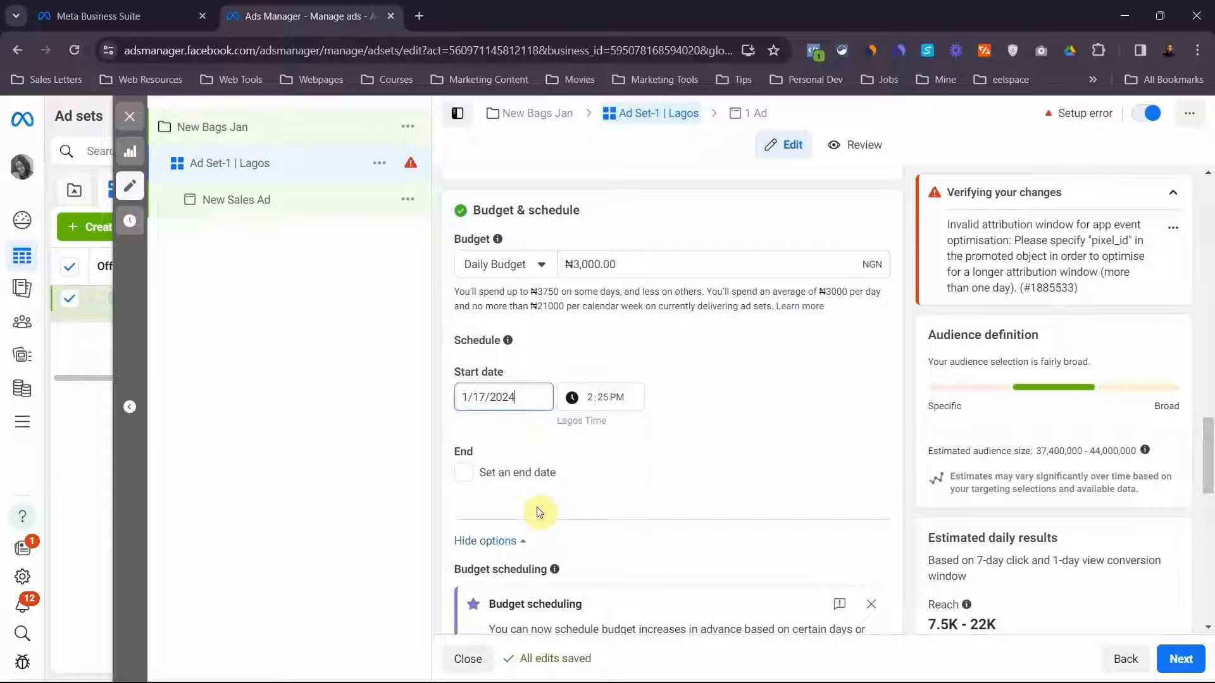
left_click(591, 397)
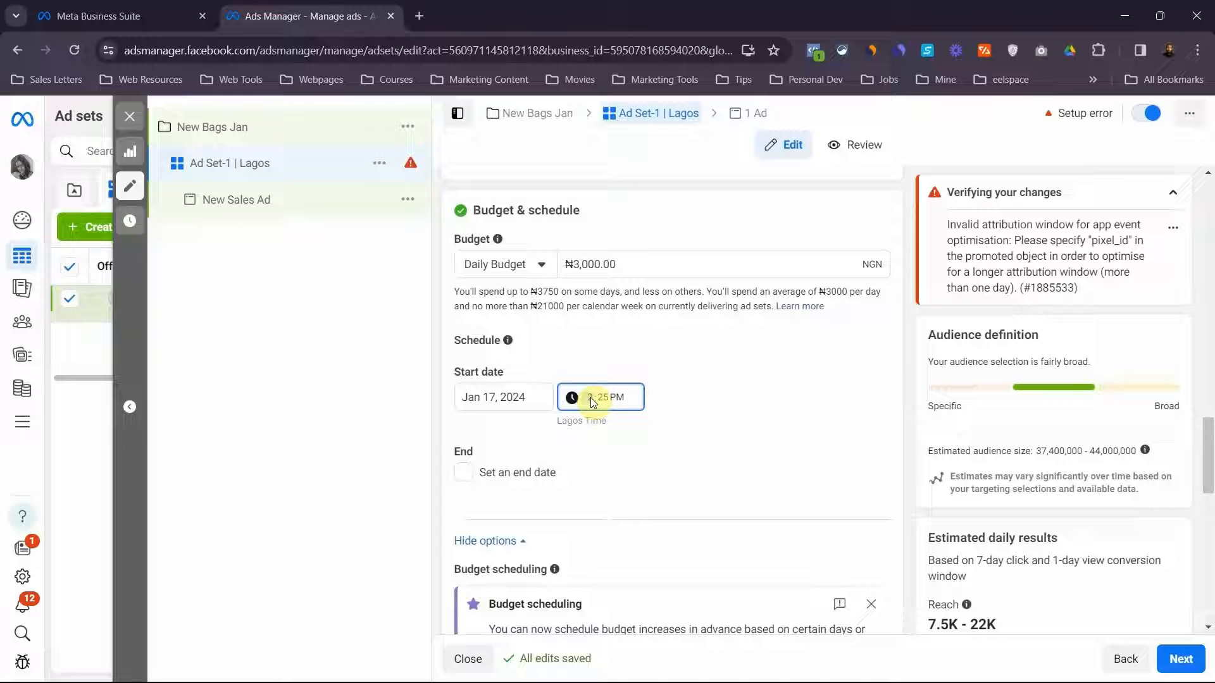
type("7")
left_click(606, 399)
type("00 AM")
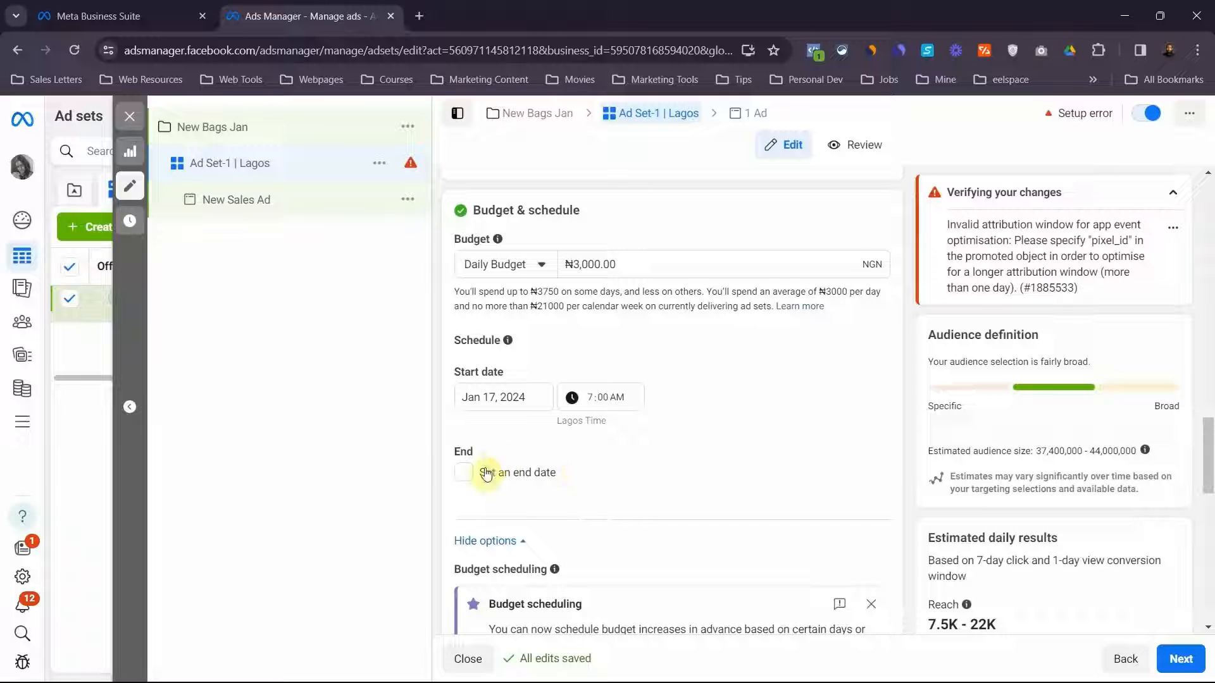
Pass over the budget and ad scheduling options and switch the Advantage+ audience to the original audience options
scroll(565, 496, "down", 2)
scroll(565, 496, "down", 3)
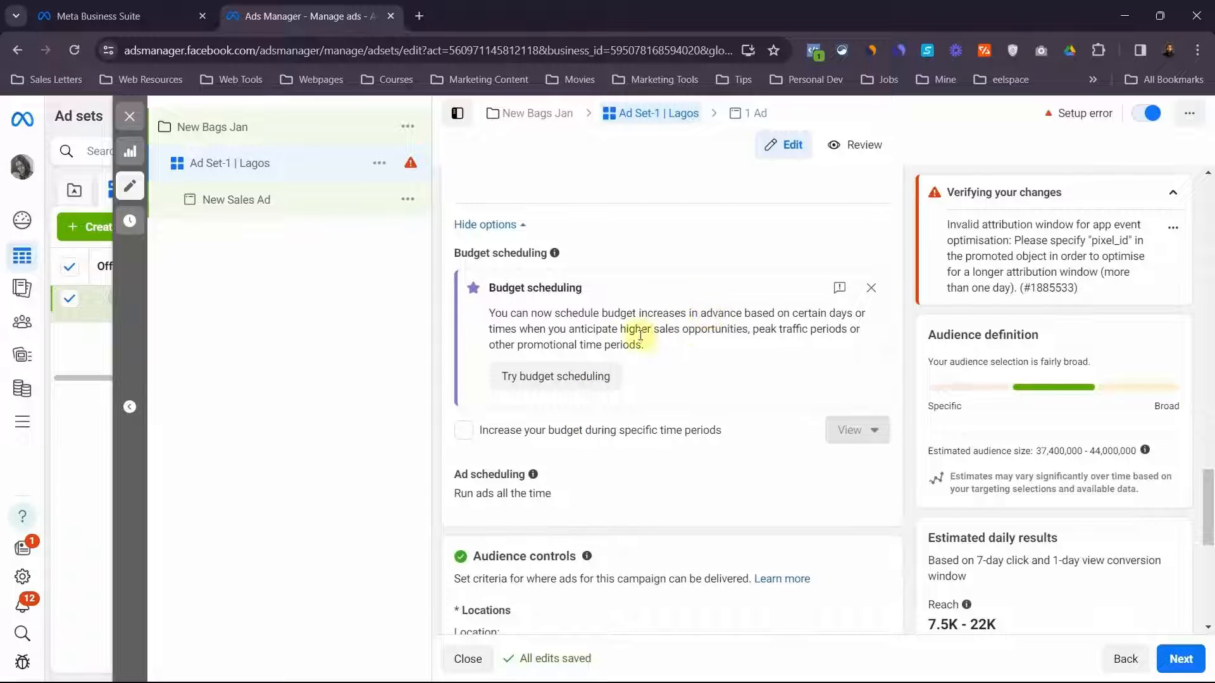
scroll(652, 500, "down", 1)
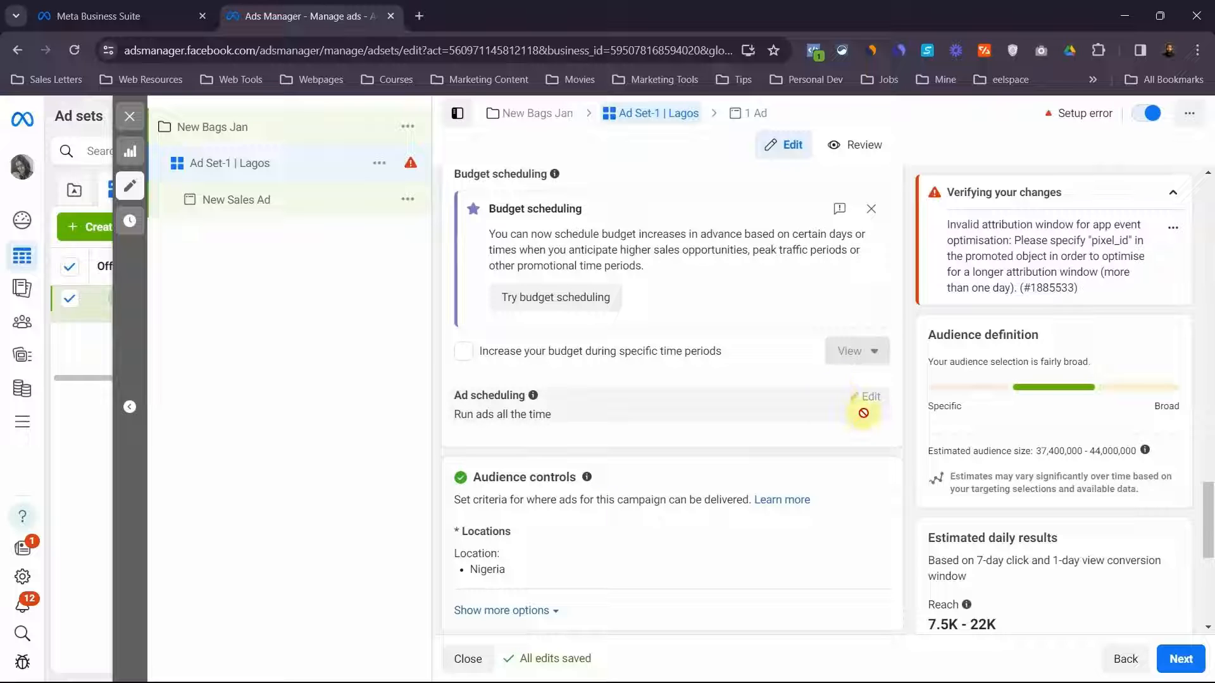
scroll(597, 396, "down", 5)
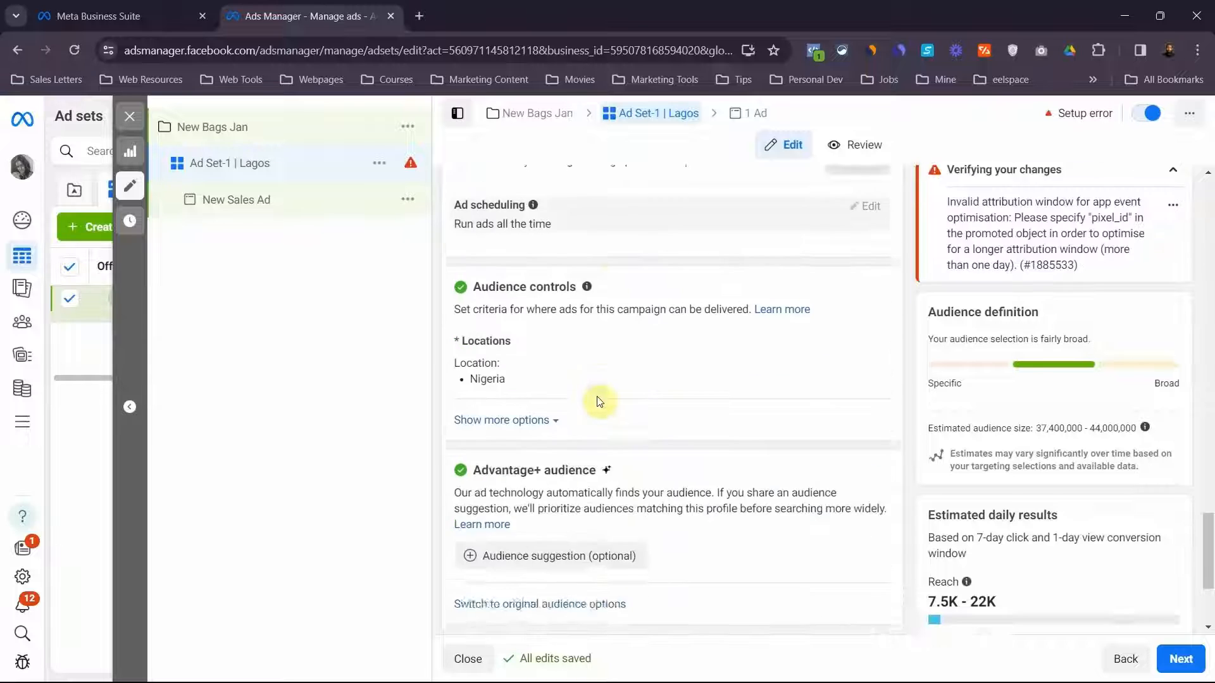
scroll(560, 379, "up", 4)
scroll(558, 378, "down", 2)
scroll(558, 378, "down", 2)
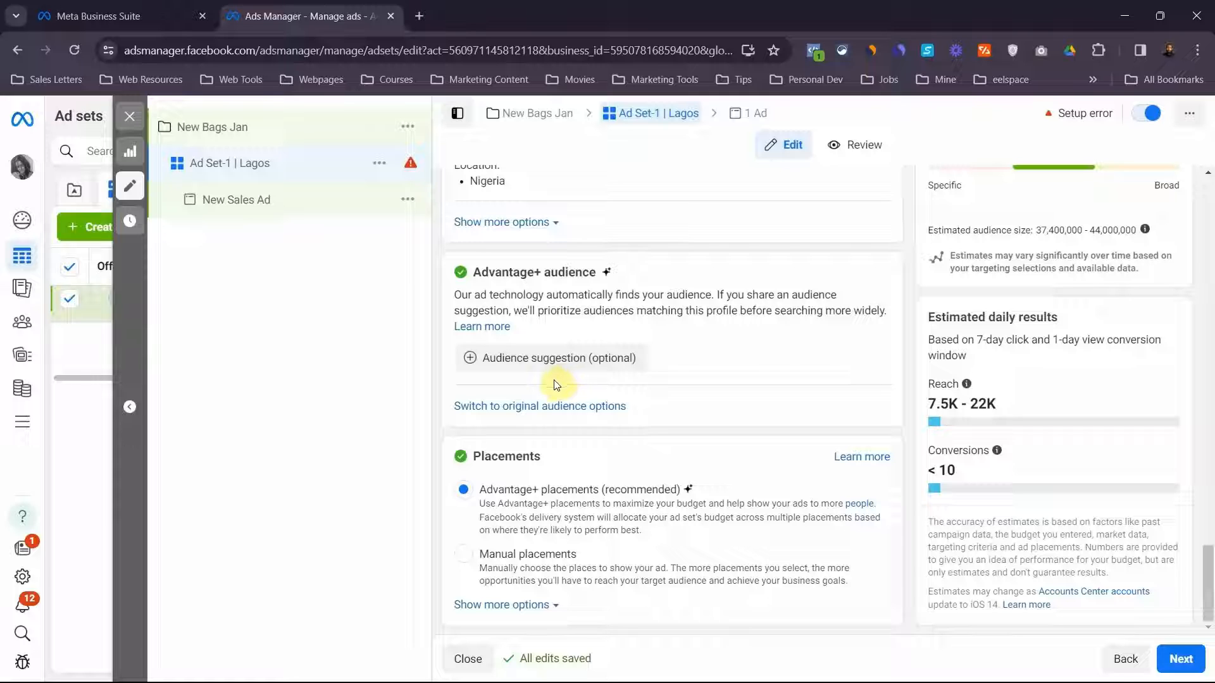
left_click(519, 408)
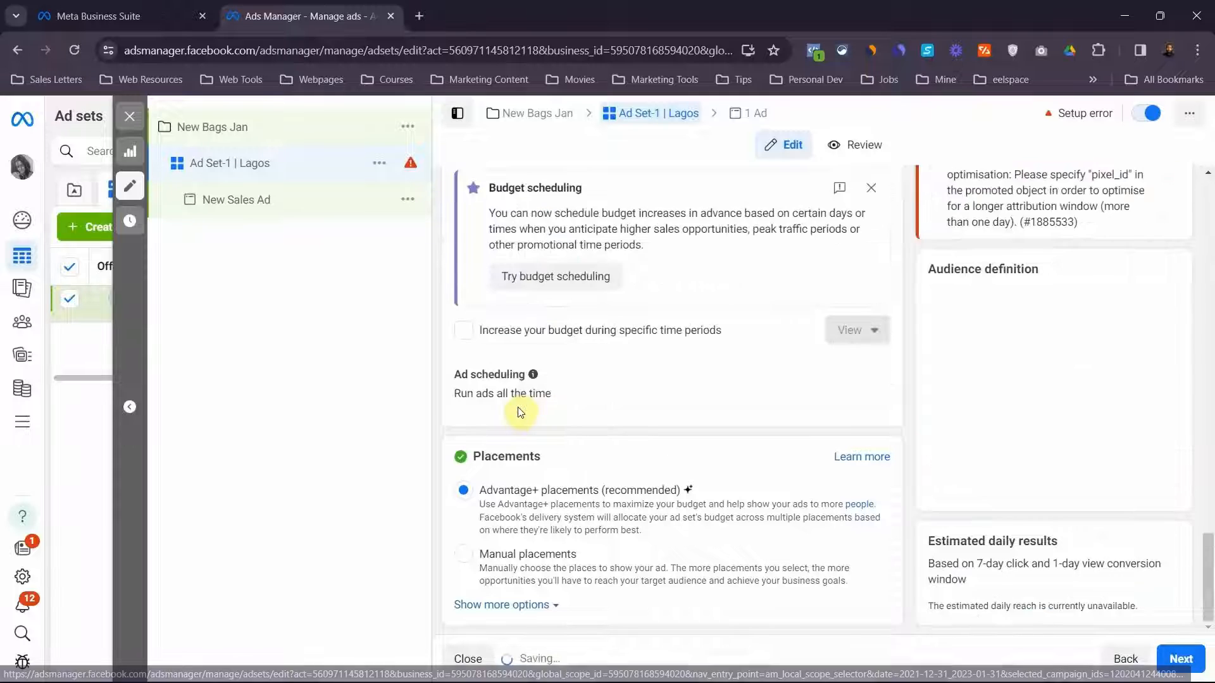
Replace the audience location Nigeria with the city of Lagos, Lagos State
scroll(534, 338, "up", 8)
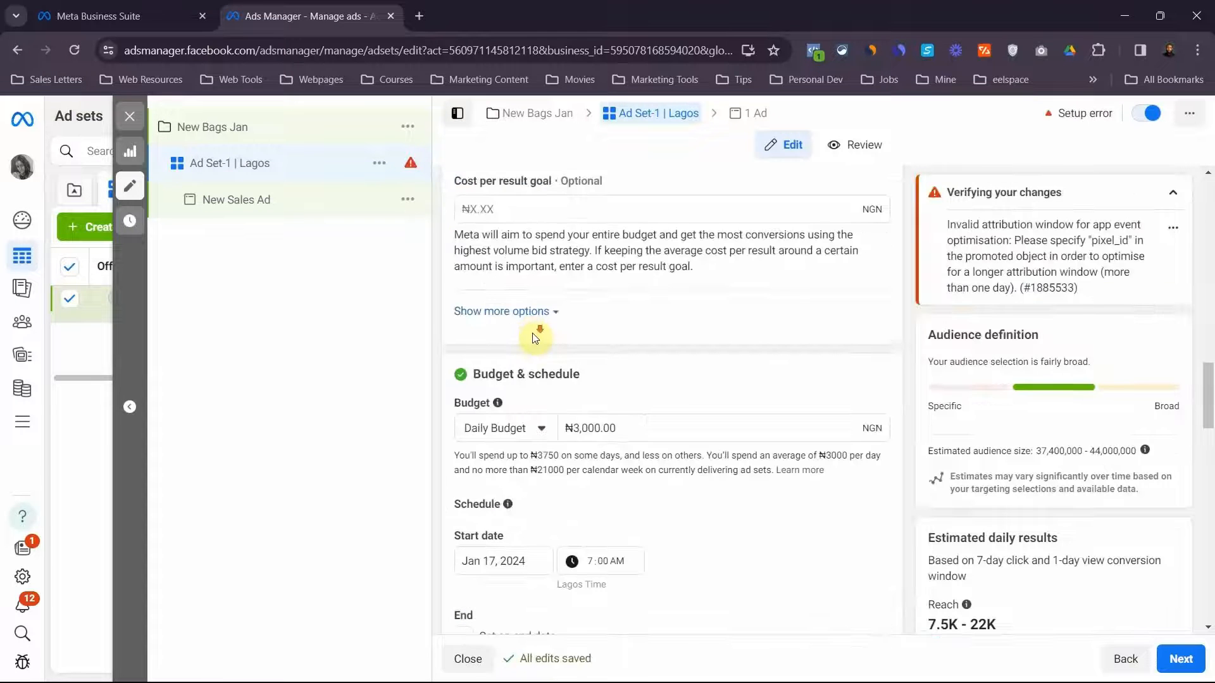
scroll(533, 337, "down", 9)
scroll(533, 337, "down", 4)
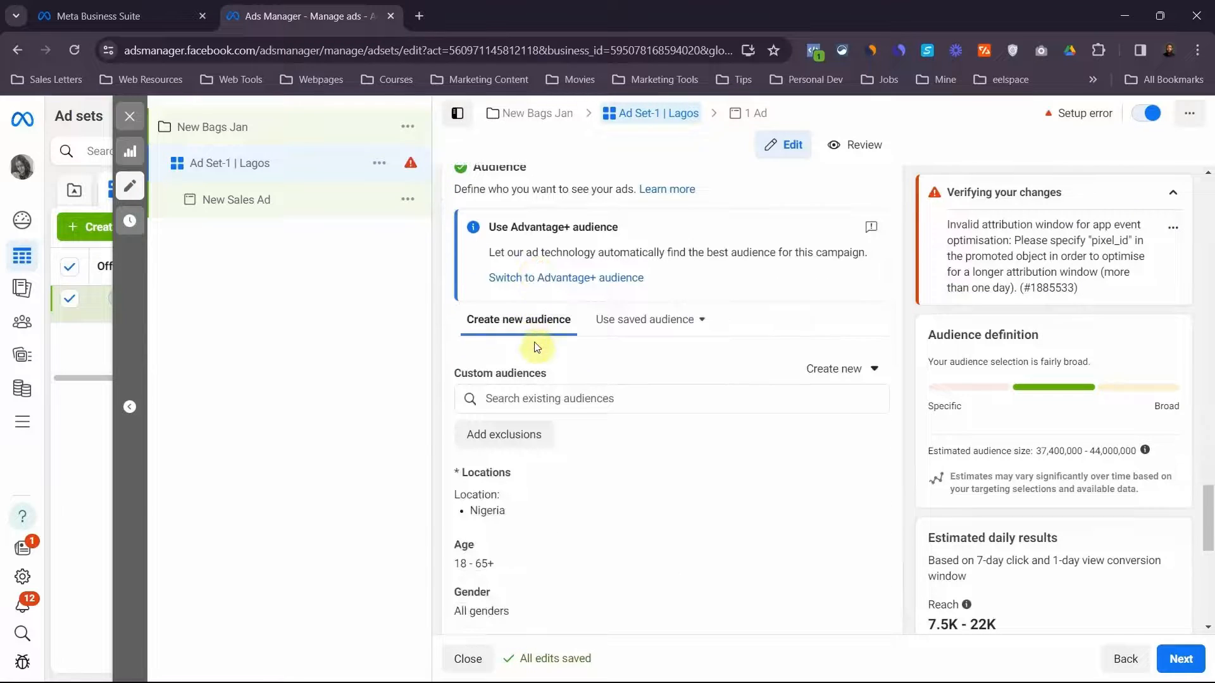
scroll(534, 347, "down", 3)
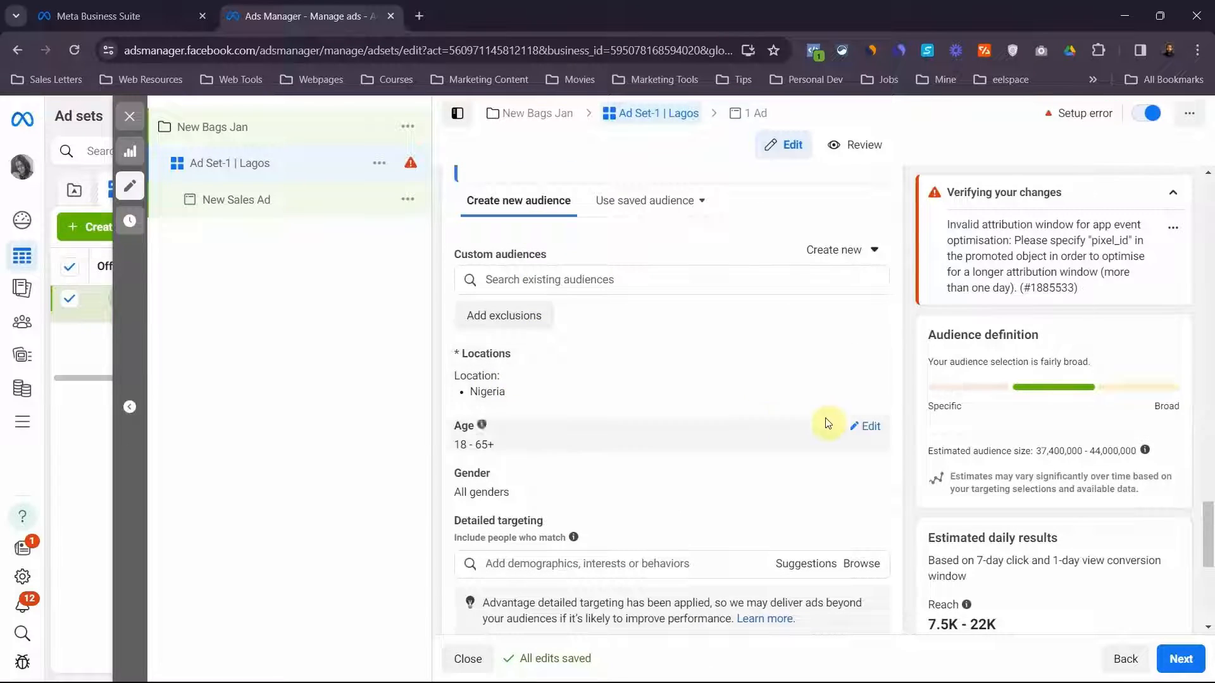
left_click(870, 357)
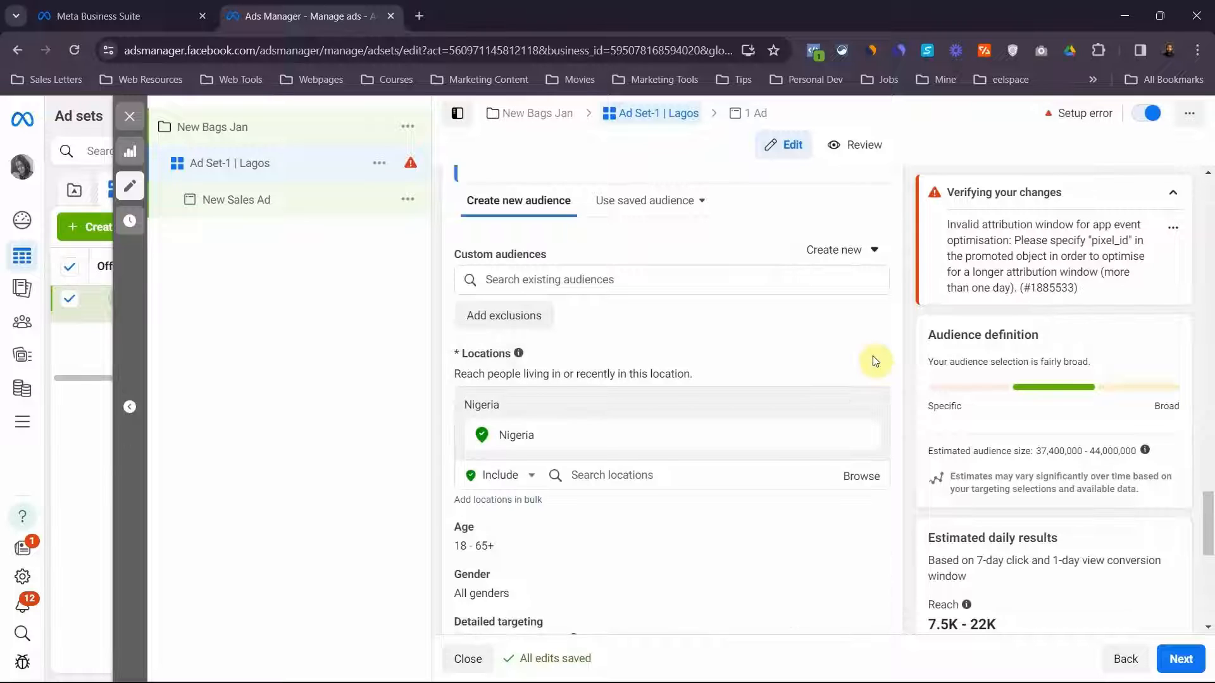
left_click(625, 476)
type("Lagos")
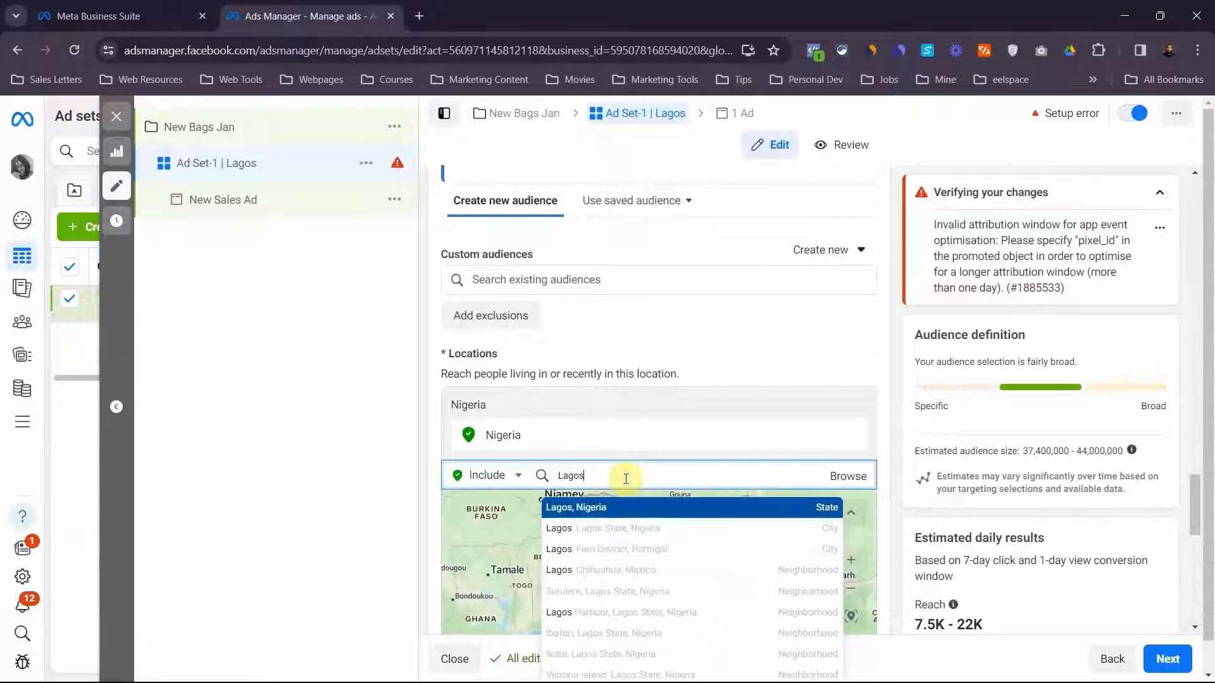
left_click(642, 531)
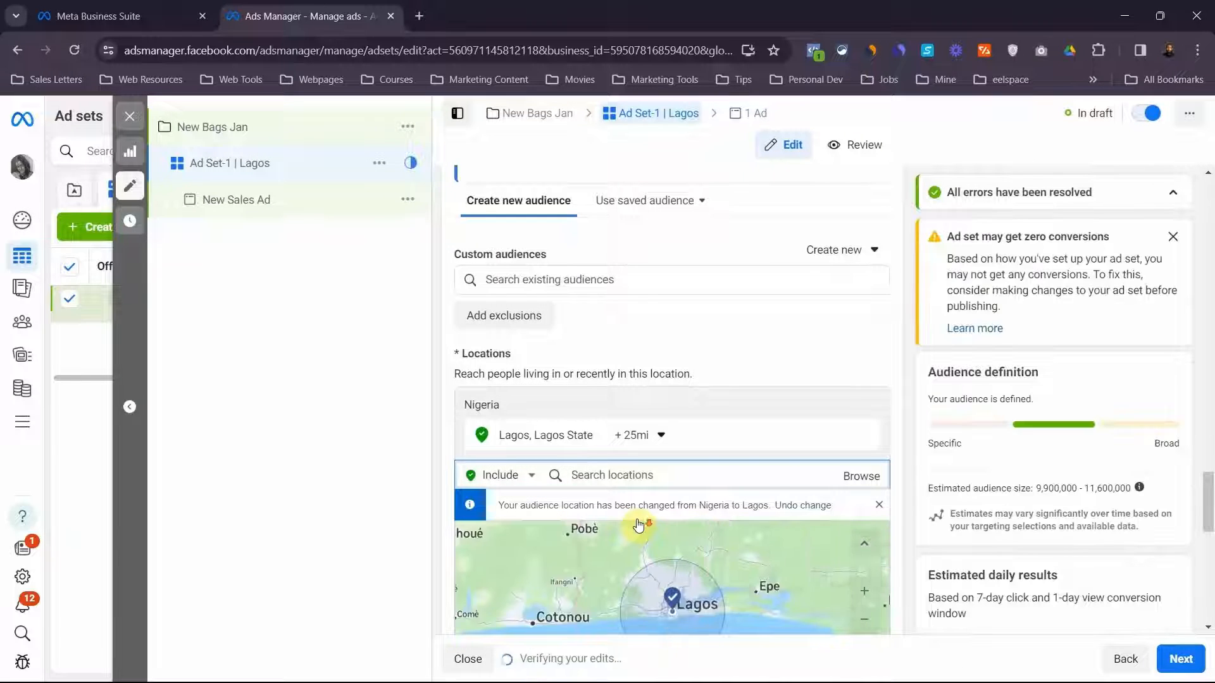
Set the audience's age range to 25–45
scroll(649, 465, "down", 3)
scroll(648, 464, "down", 2)
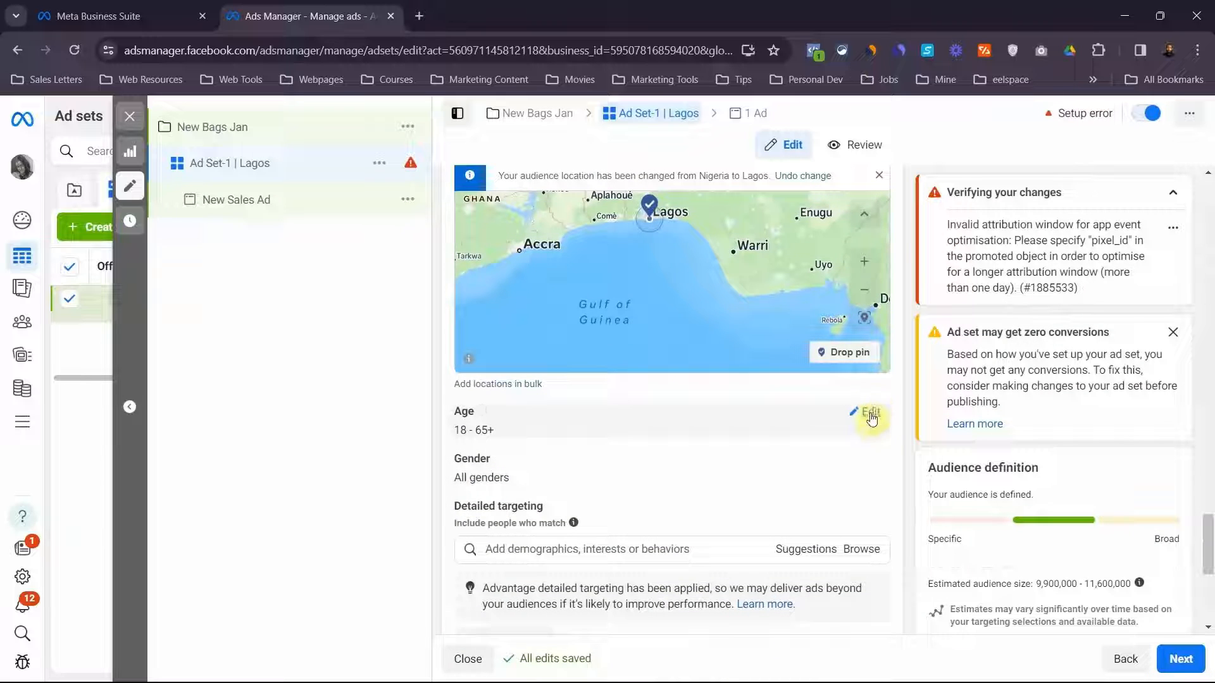
left_click(869, 411)
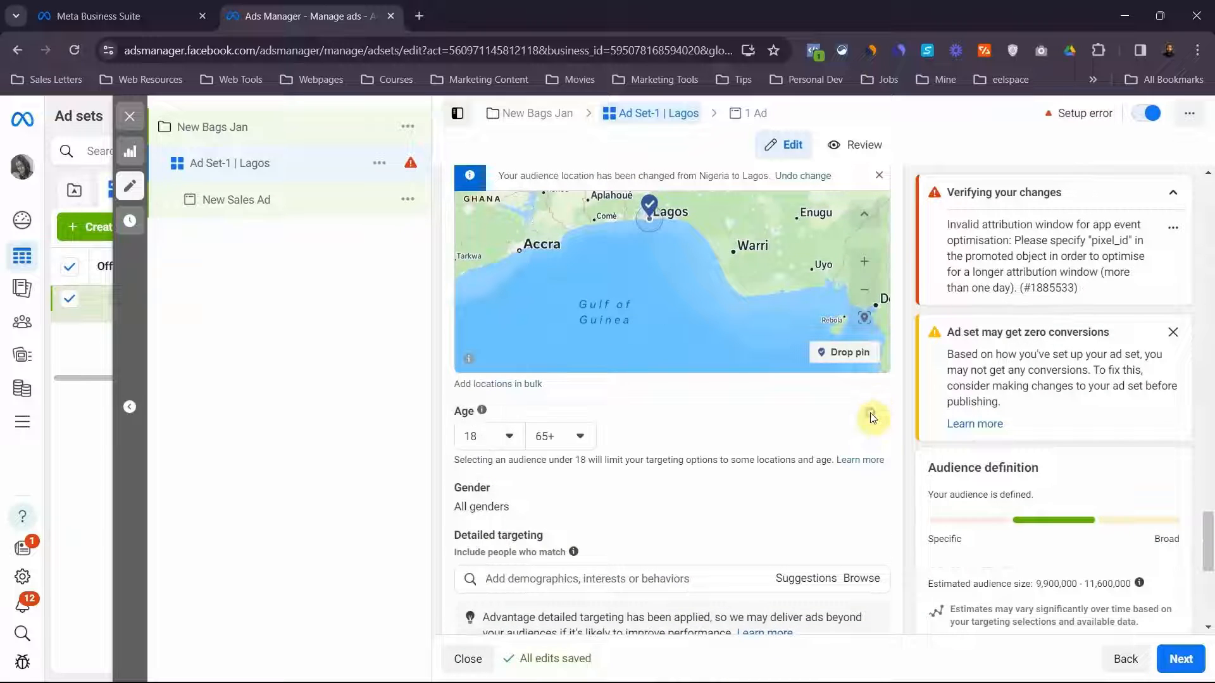
left_click(487, 435)
scroll(479, 525, "down", 5)
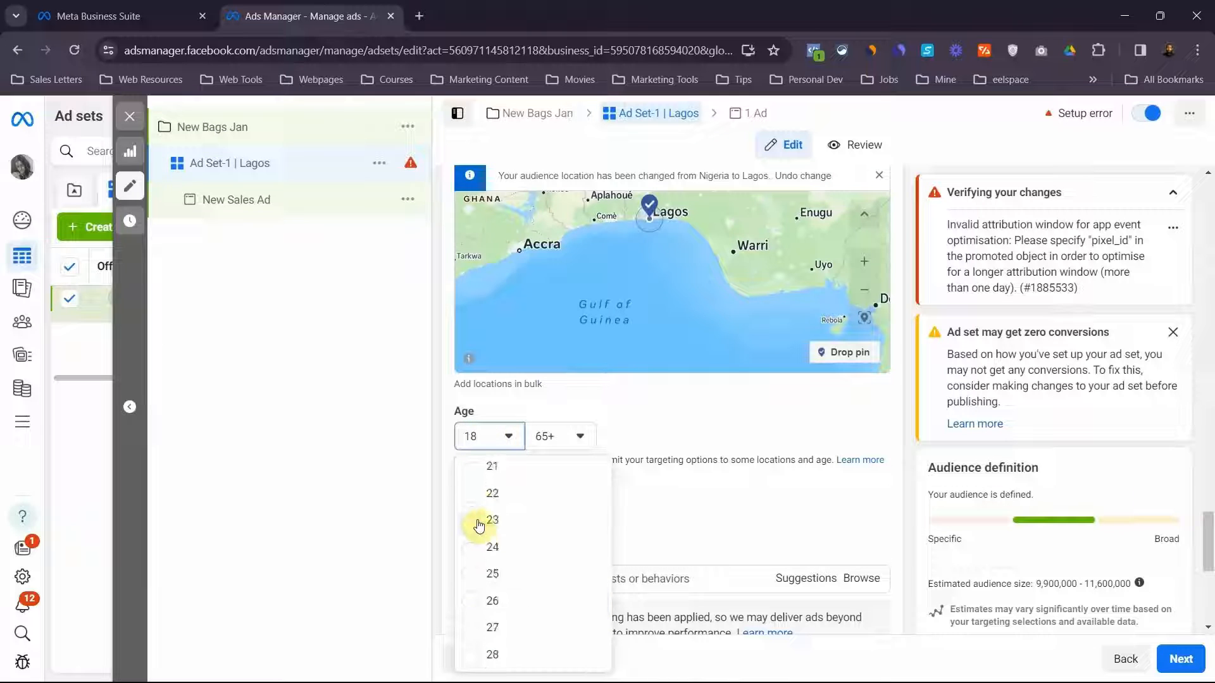
left_click(479, 525)
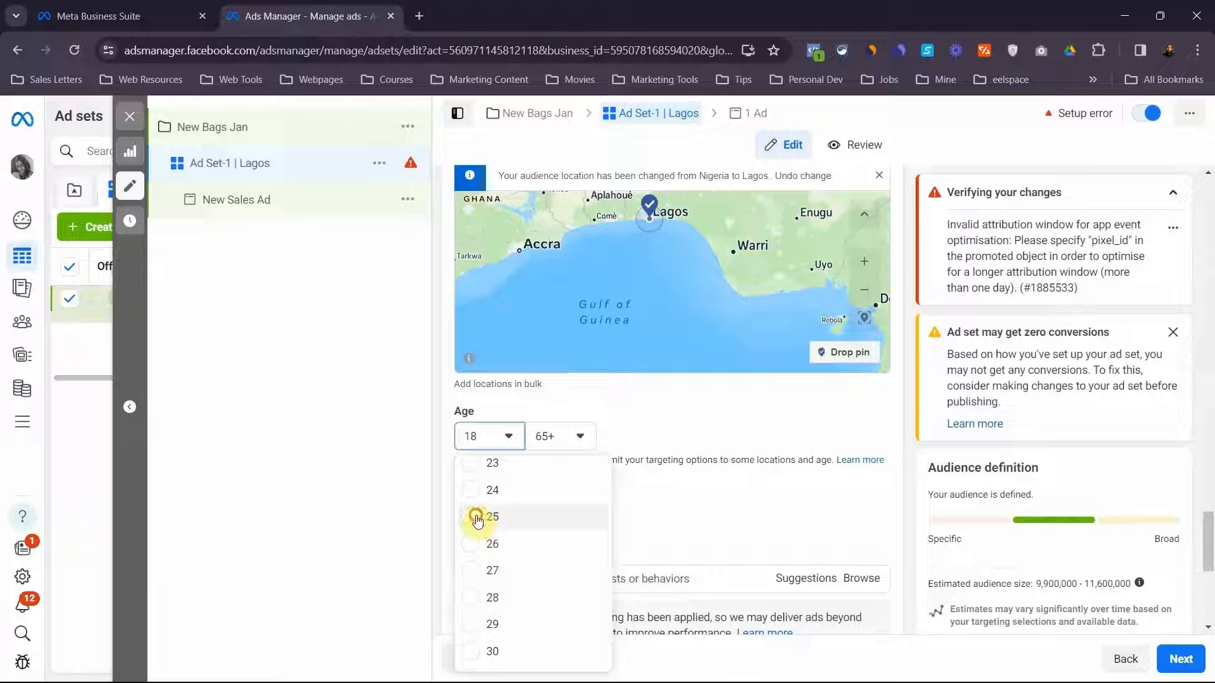
left_click(560, 436)
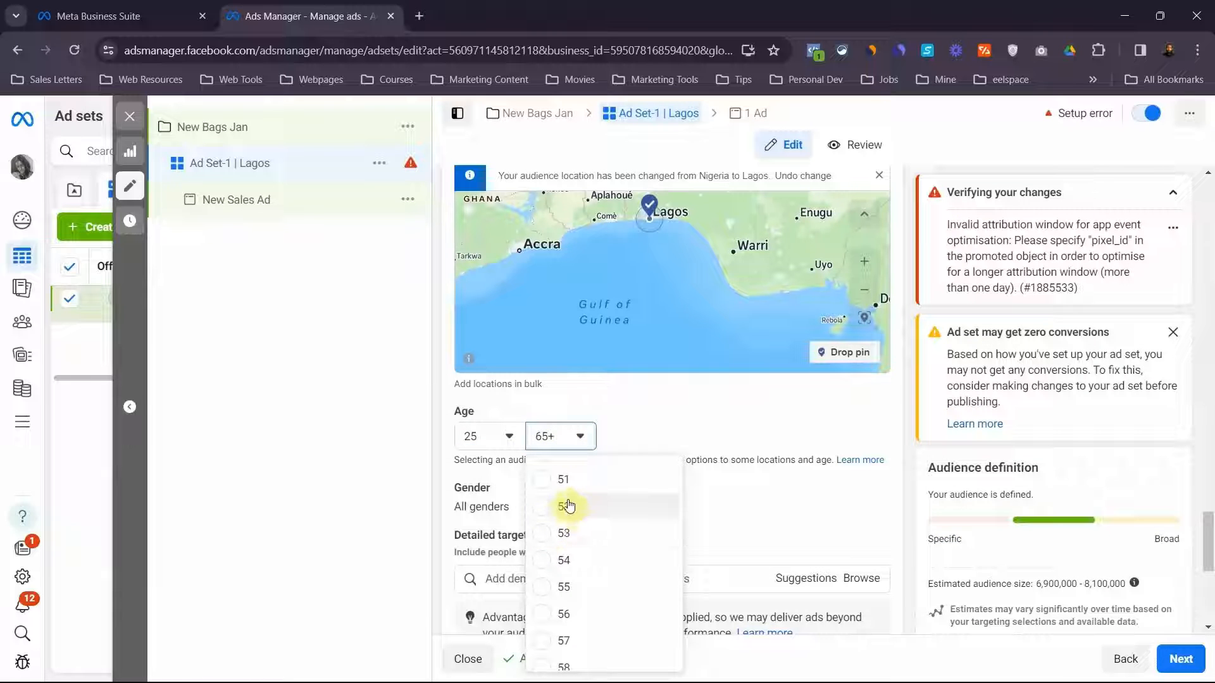
scroll(570, 506, "up", 2)
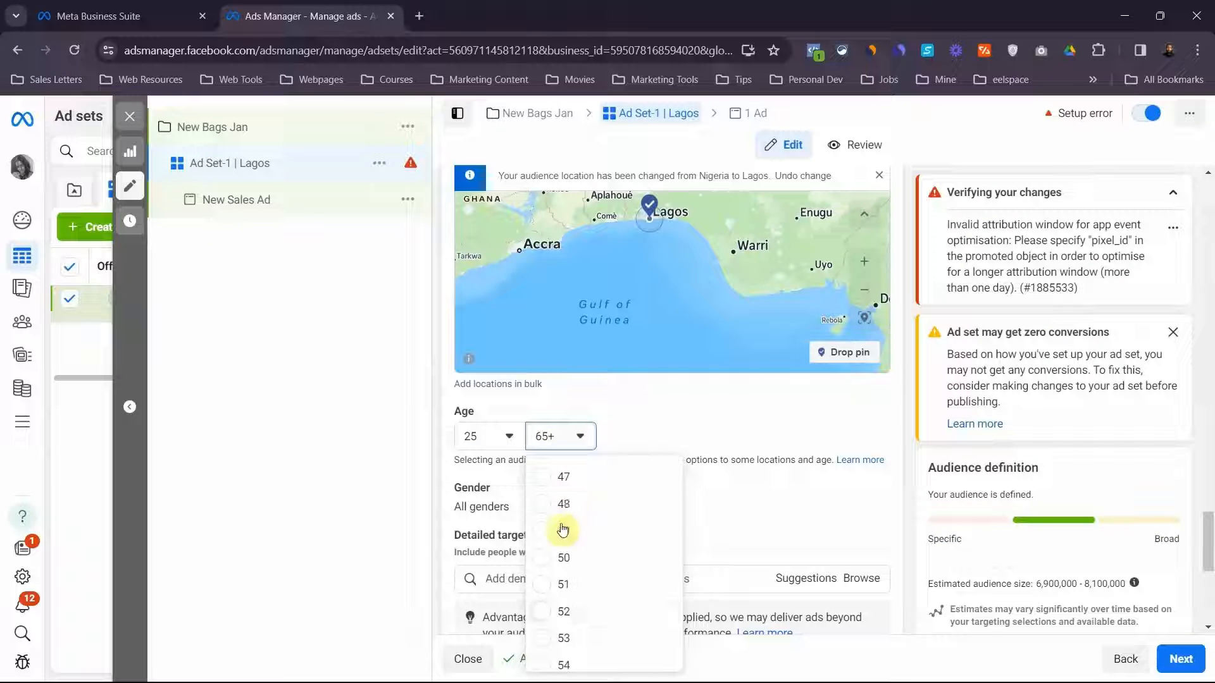
scroll(548, 516, "up", 3)
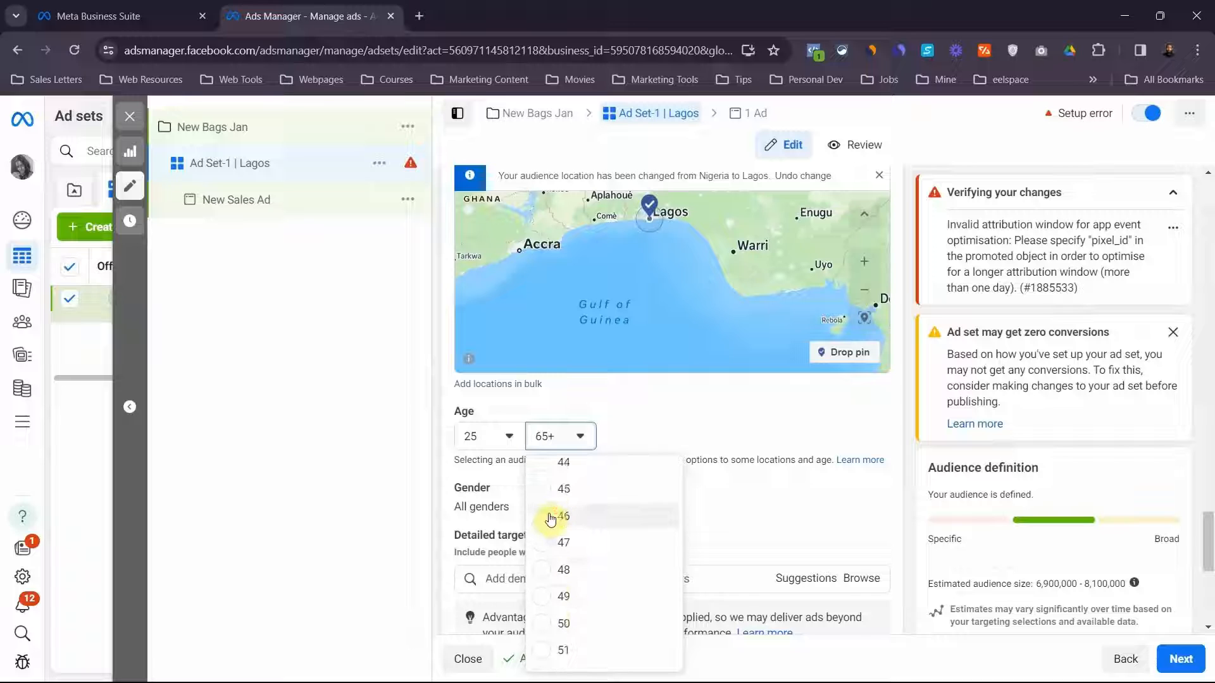
left_click(542, 498)
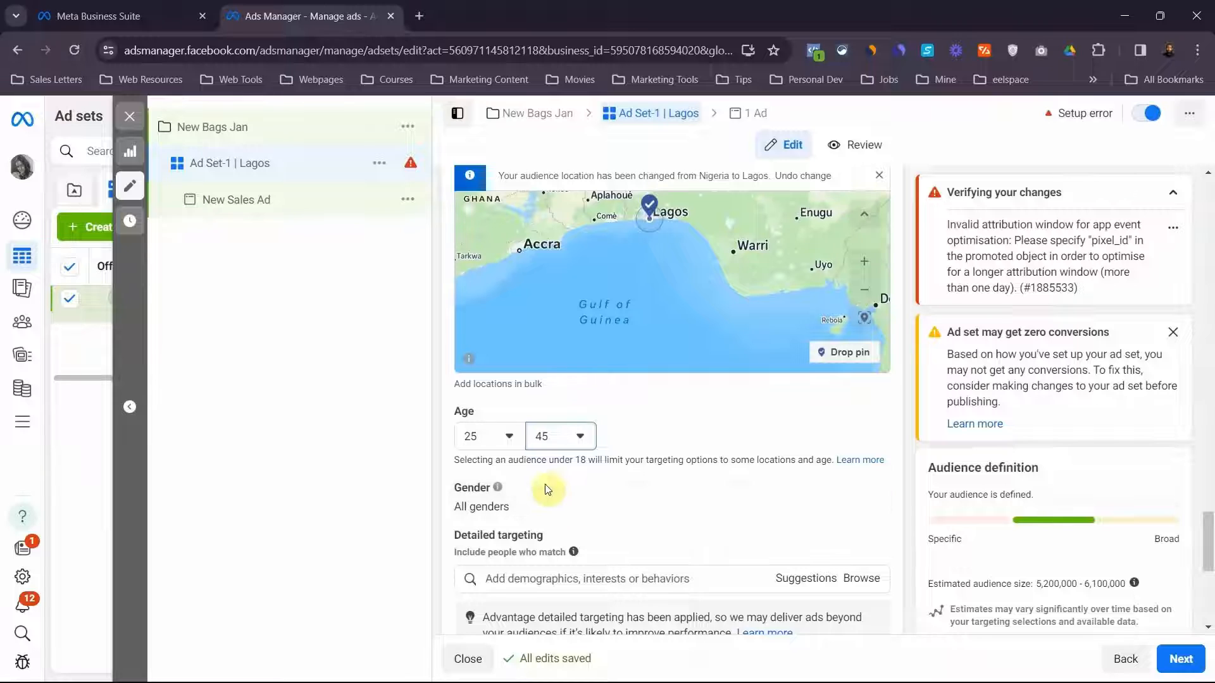
Restrict the ad set audience's gender to men
scroll(560, 469, "down", 2)
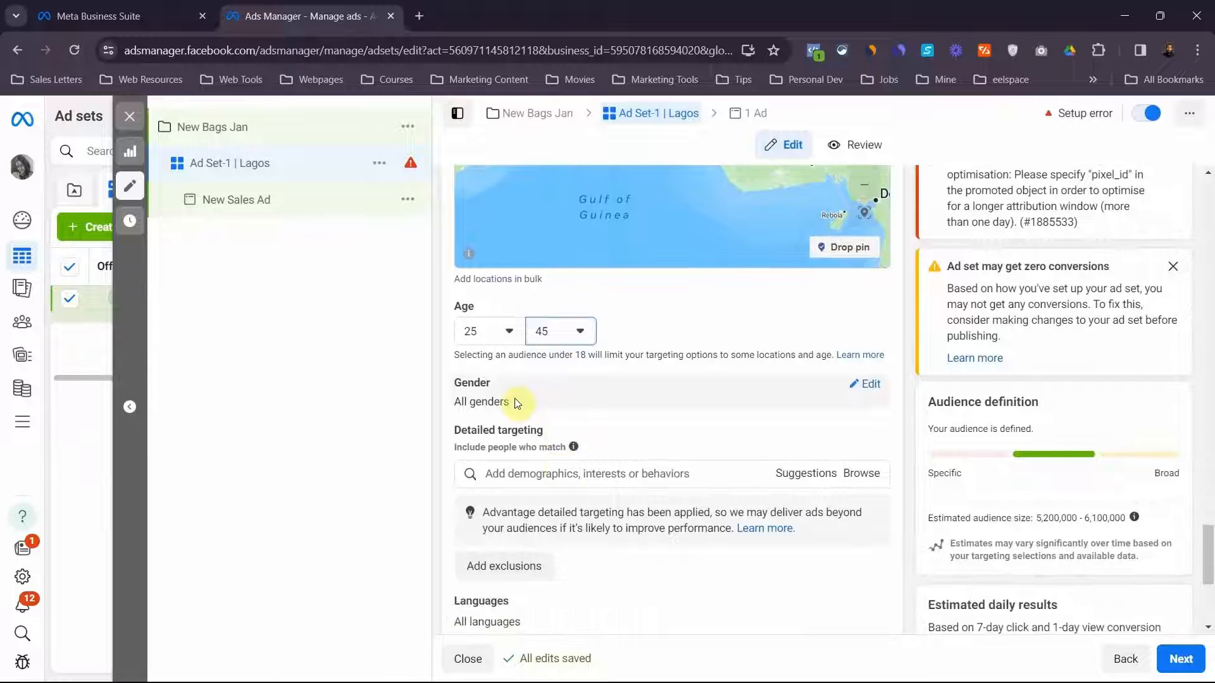
left_click(865, 388)
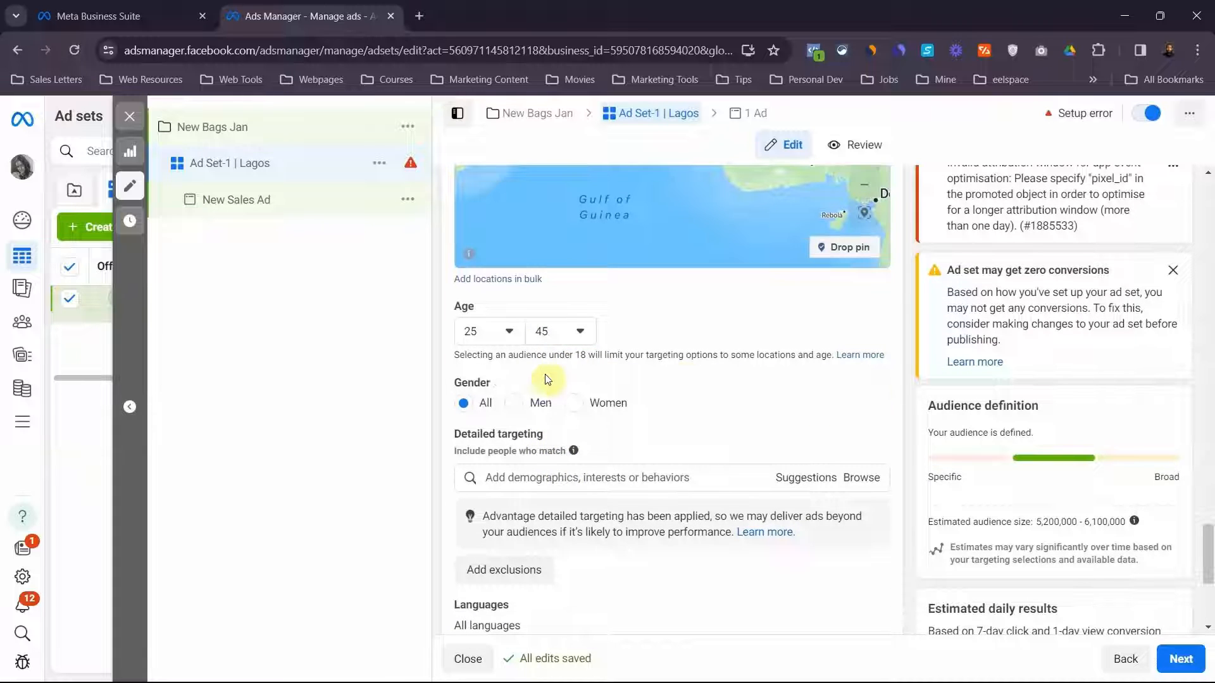
left_click(517, 405)
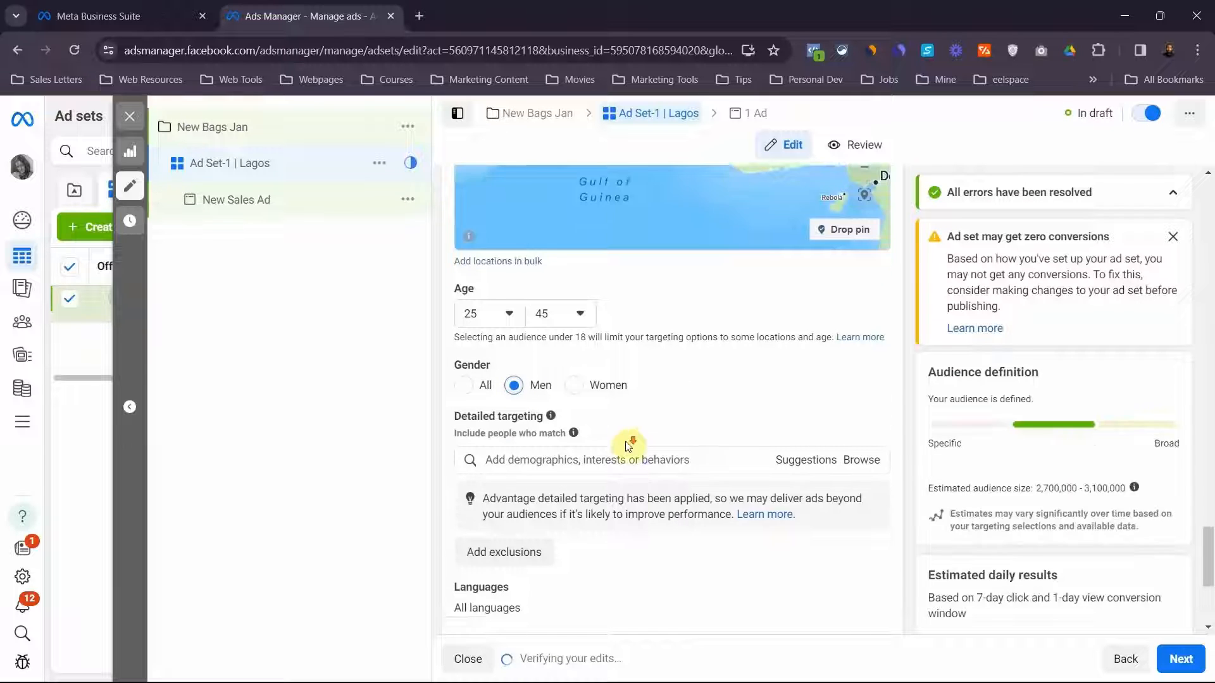
Find fashion-related interests in detailed targeting and add Fashion accessories (accessories) to the audience
scroll(627, 447, "down", 2)
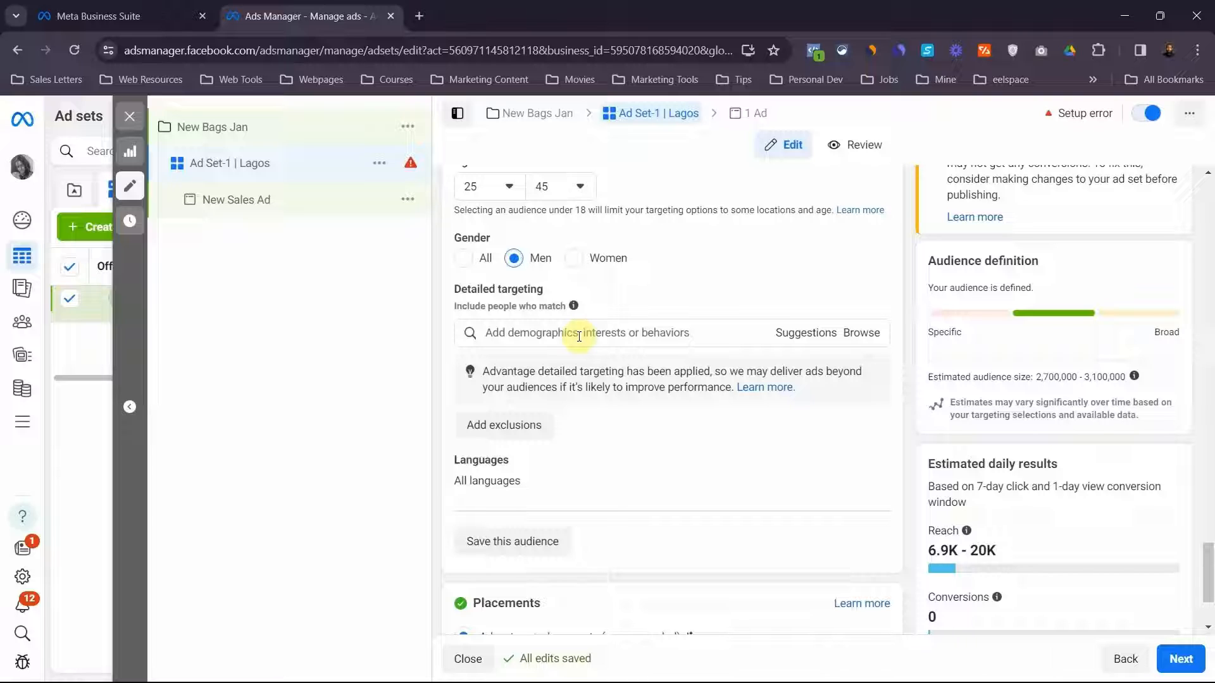
left_click(579, 336)
type("fash")
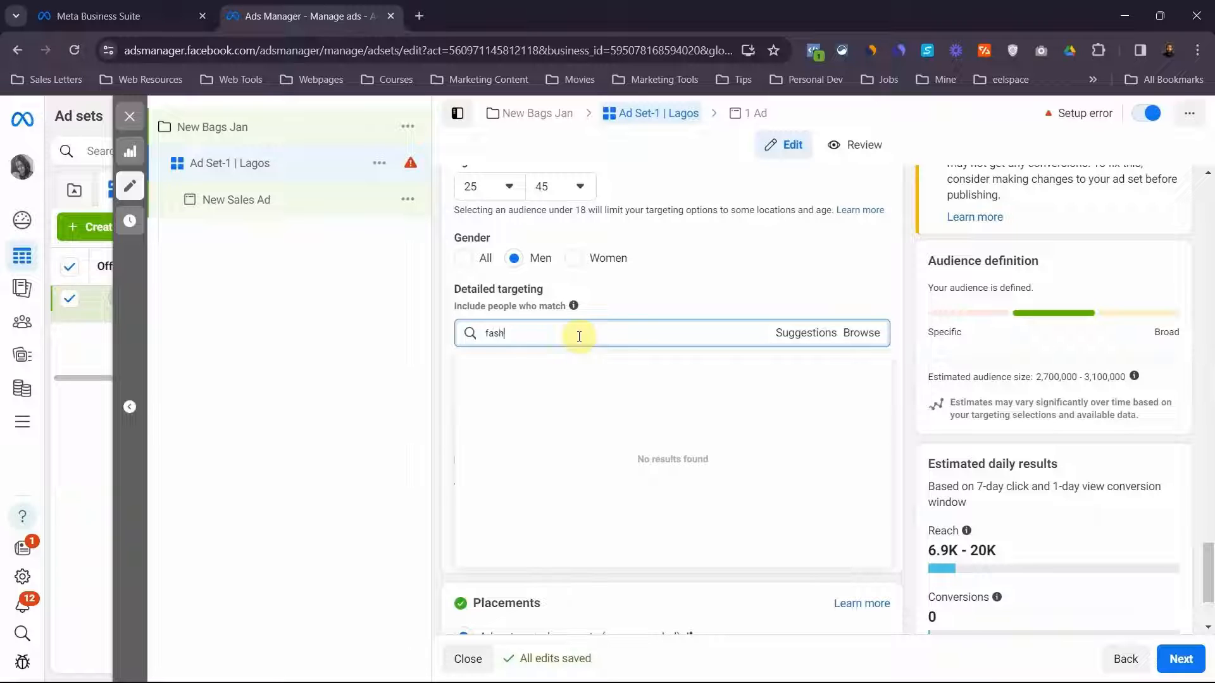
type("ion")
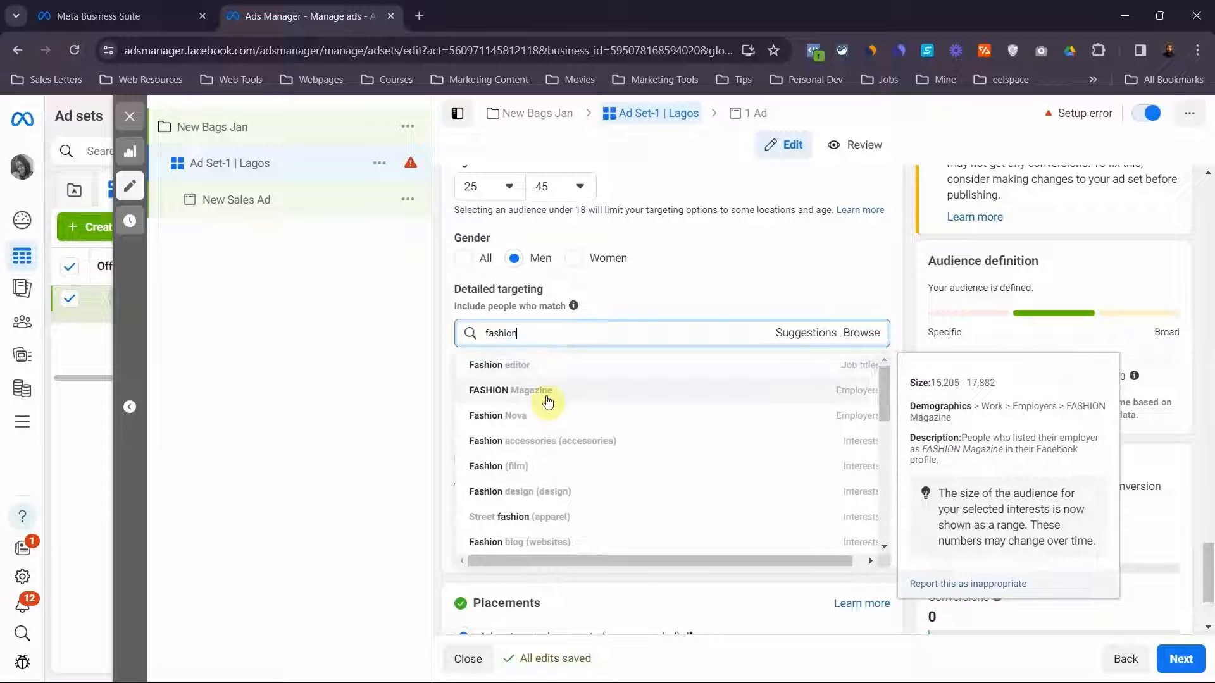
left_click(561, 444)
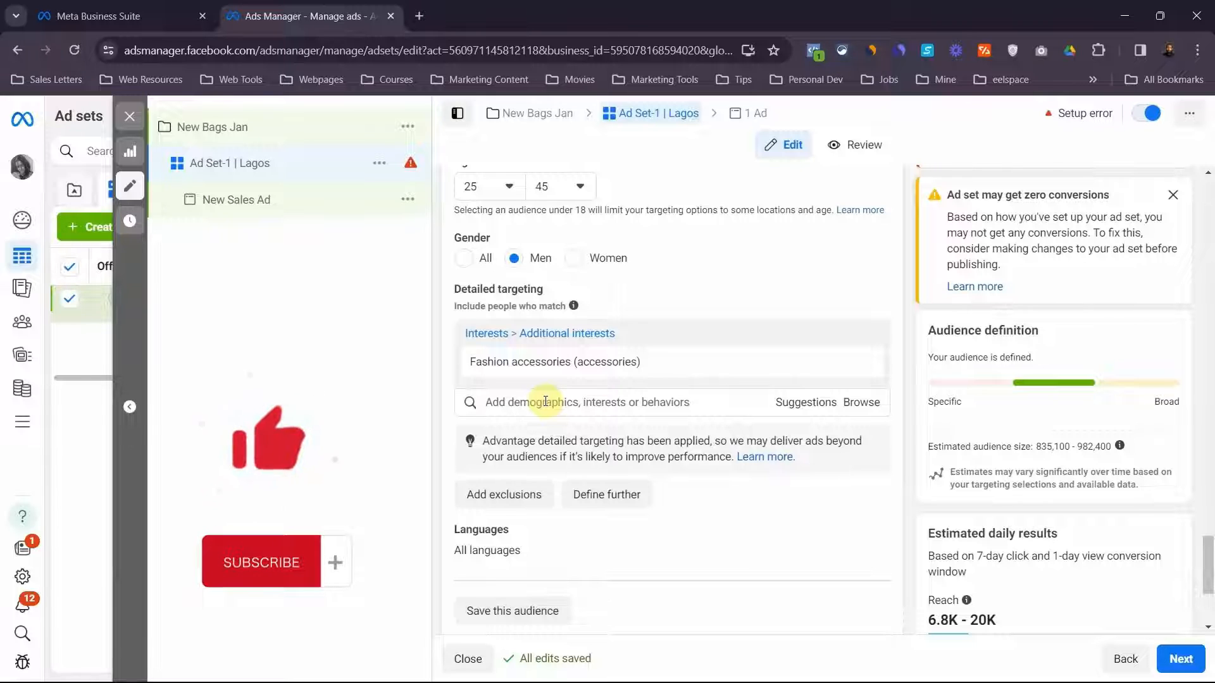
Switch the ad set to manual placements and exclude the Audience network platform
scroll(545, 401, "down", 3)
scroll(547, 405, "up", 2)
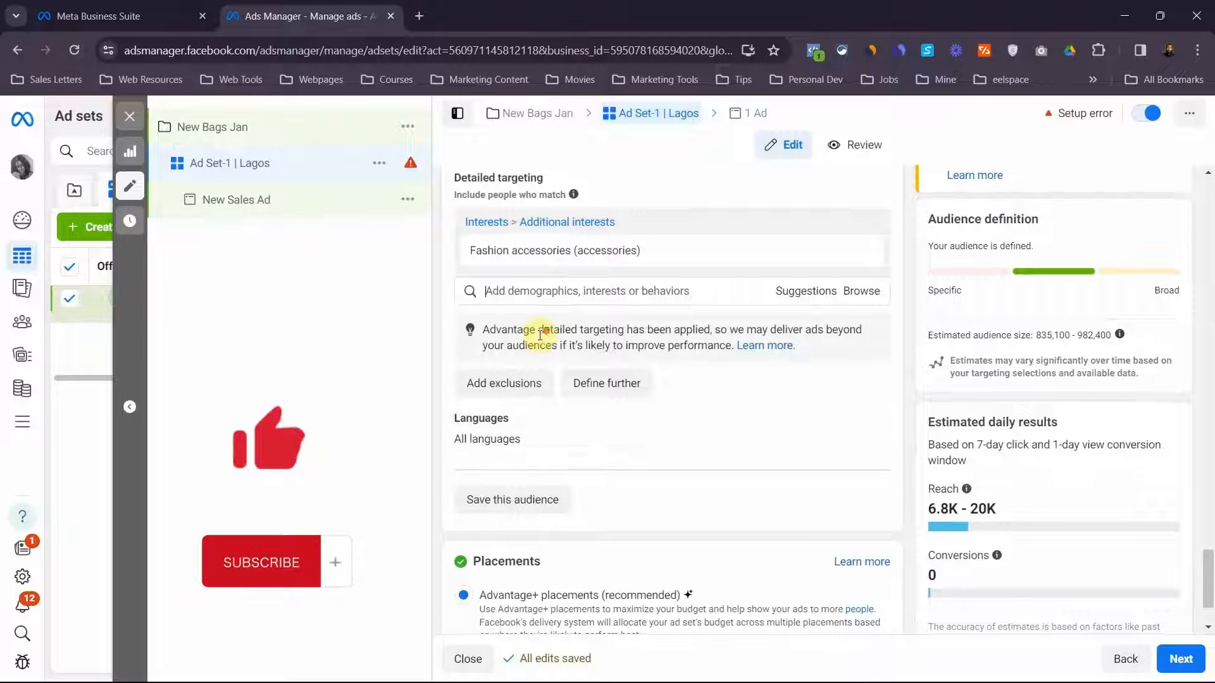
scroll(540, 335, "down", 2)
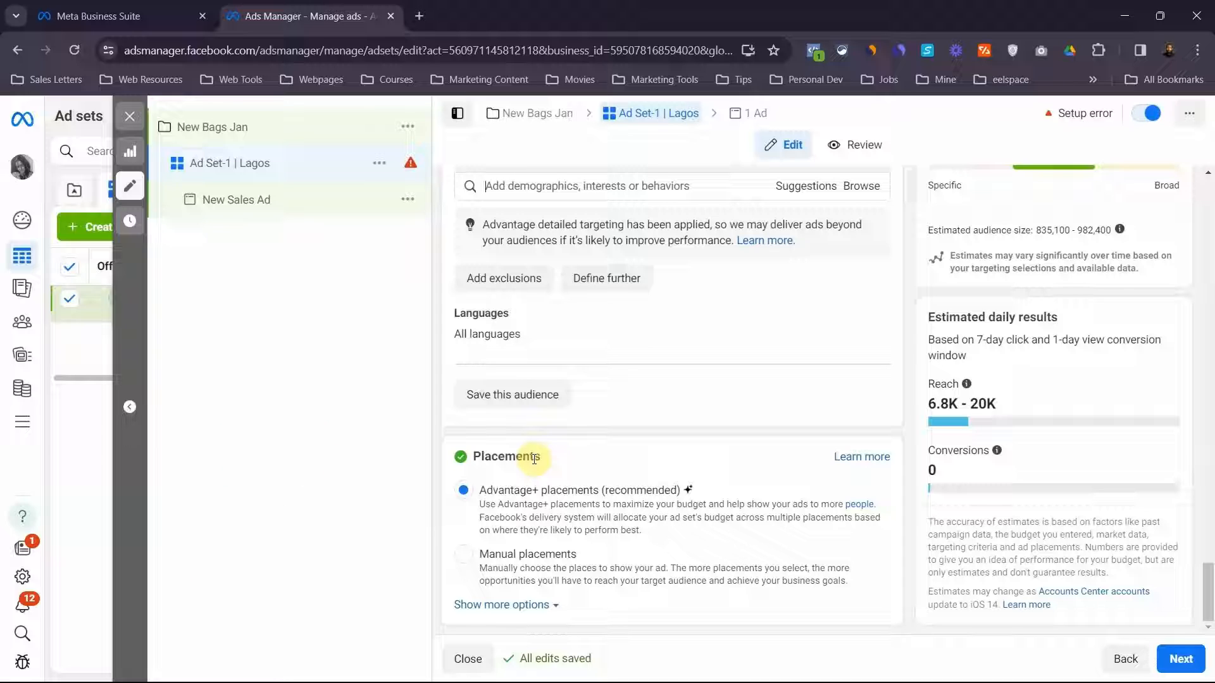
left_click(464, 557)
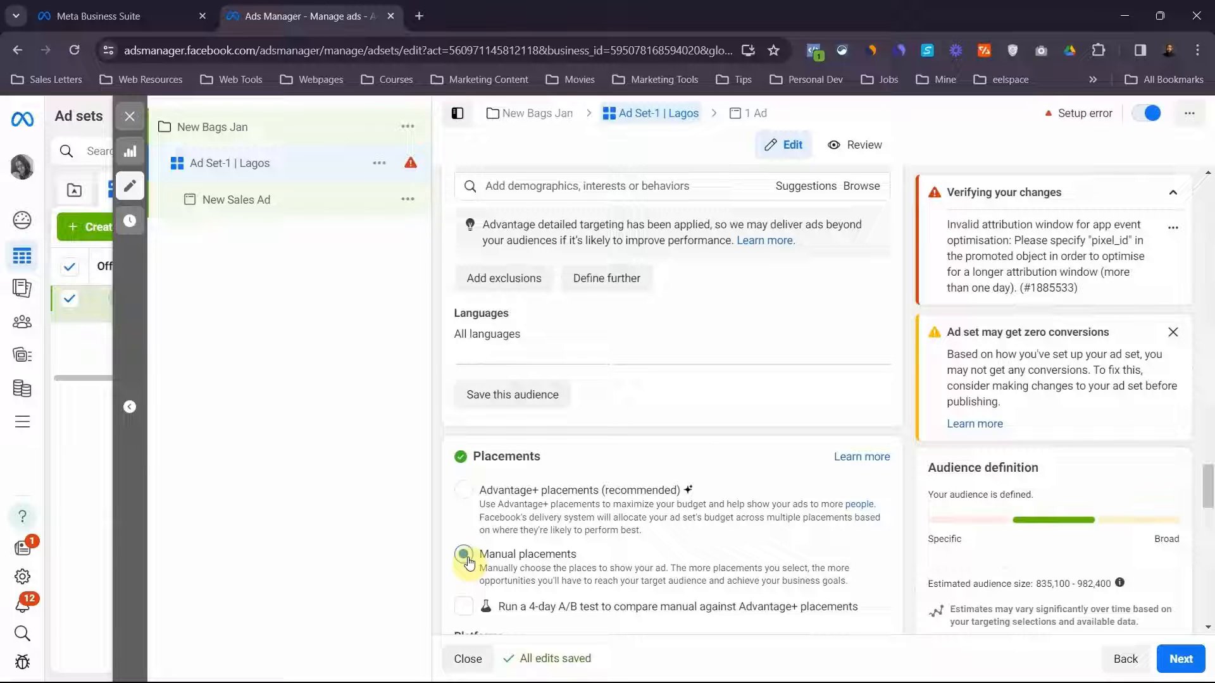
scroll(468, 562, "down", 4)
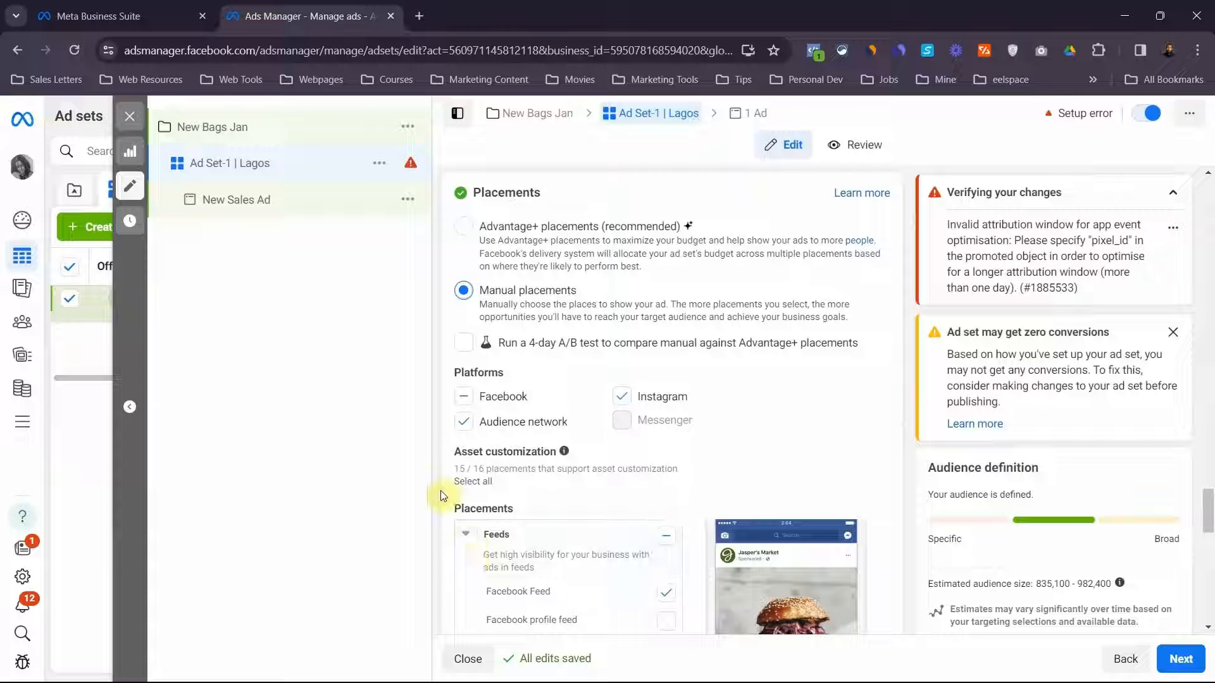
left_click(463, 428)
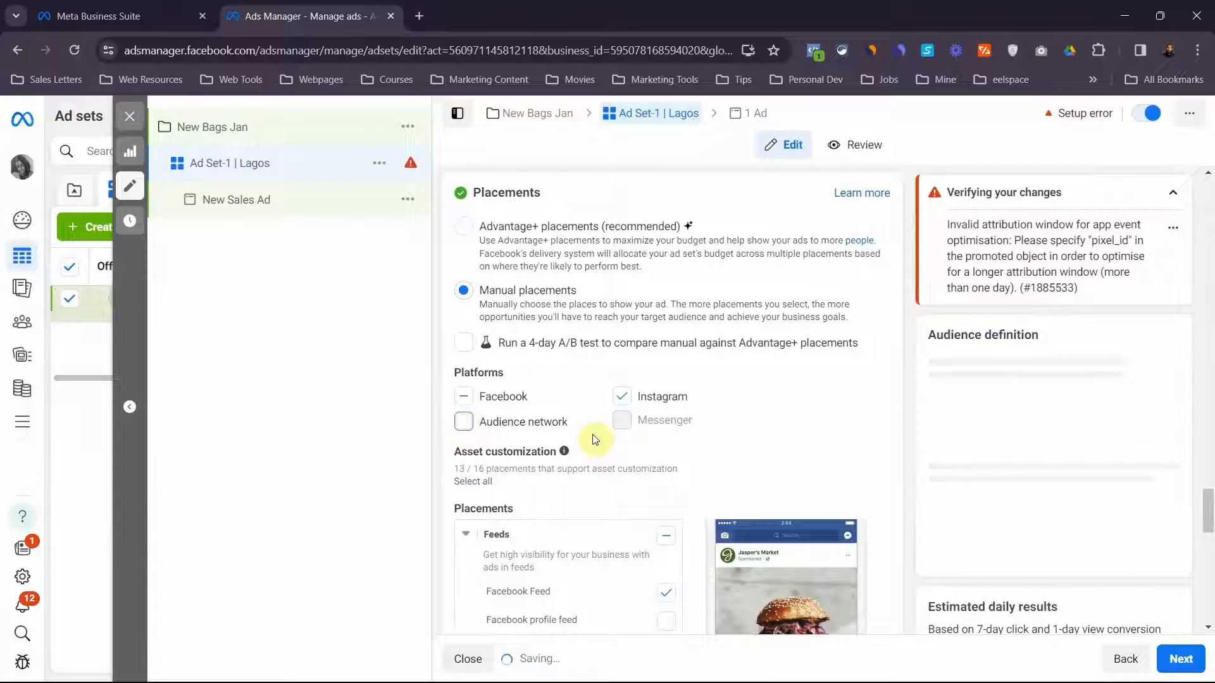
scroll(593, 434, "down", 2)
scroll(594, 438, "down", 12)
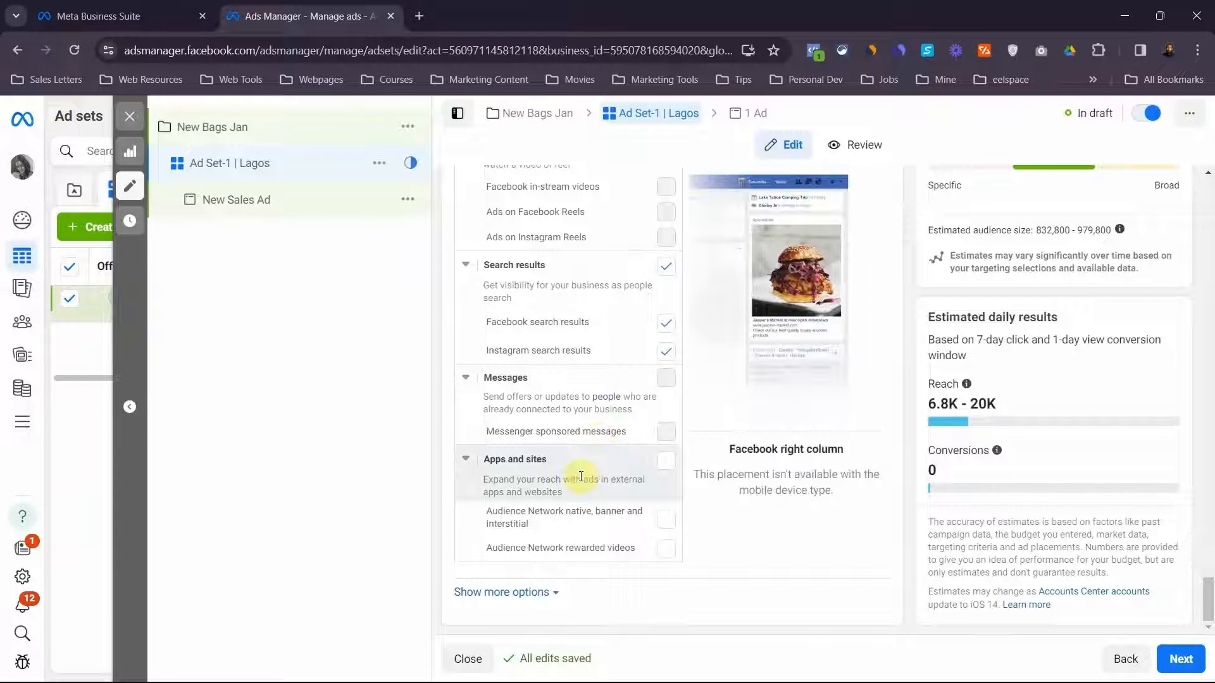
Proceed to the ad level and rename the ad as "Ad-1| Carousel"
left_click(1180, 659)
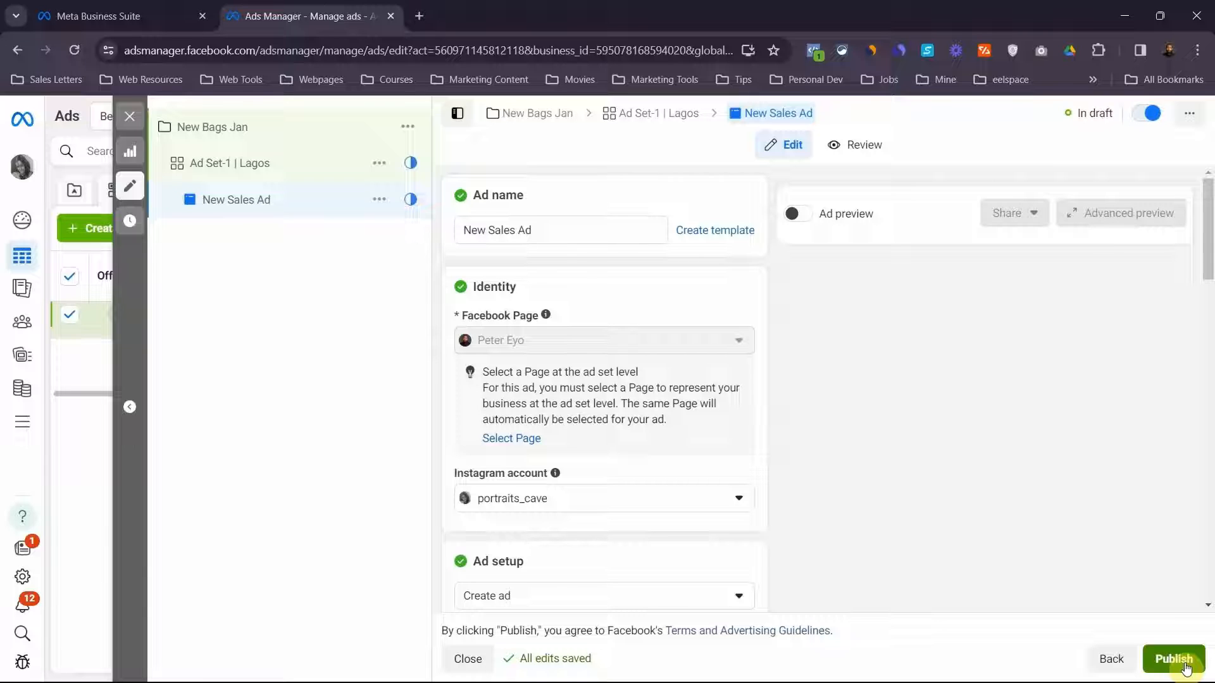
left_click(575, 229)
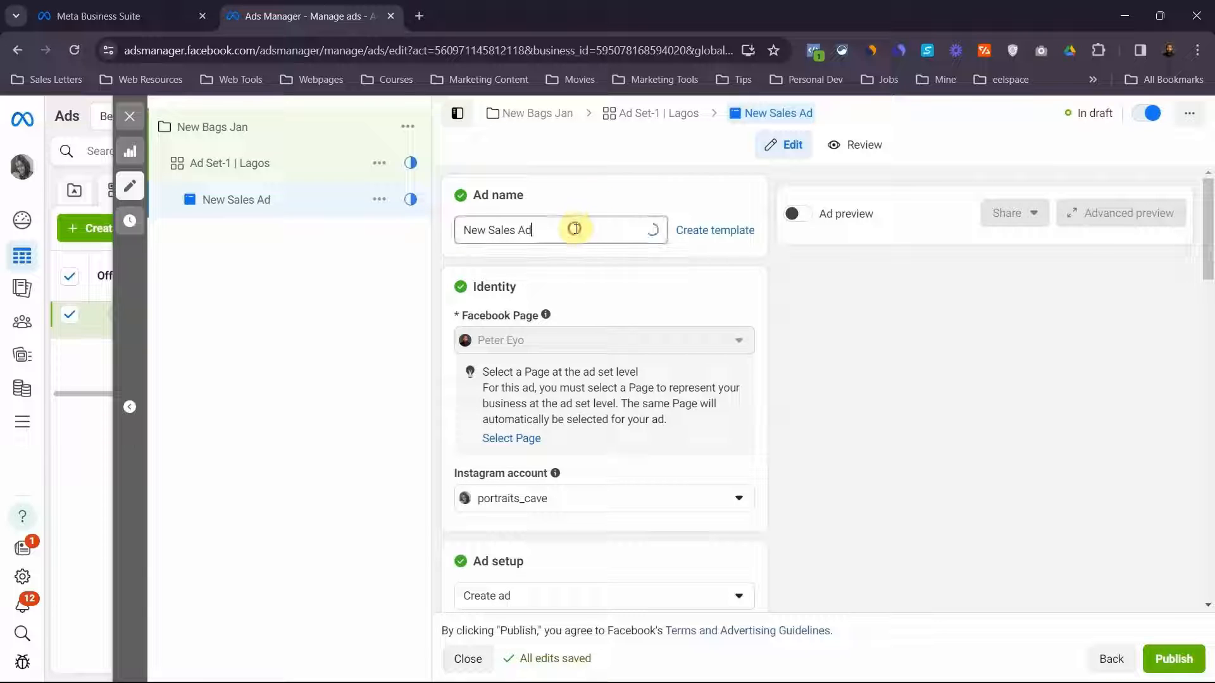
key("BackSpace")
key("BackSpace")
key("BackSpace")
key("BackSpace")
key("BackSpace")
key("BackSpace")
key("BackSpace")
key("BackSpace")
key("BackSpace")
key("BackSpace")
key("BackSpace")
key("BackSpace")
type("AD")
key("BackSpace")
type("d-1")
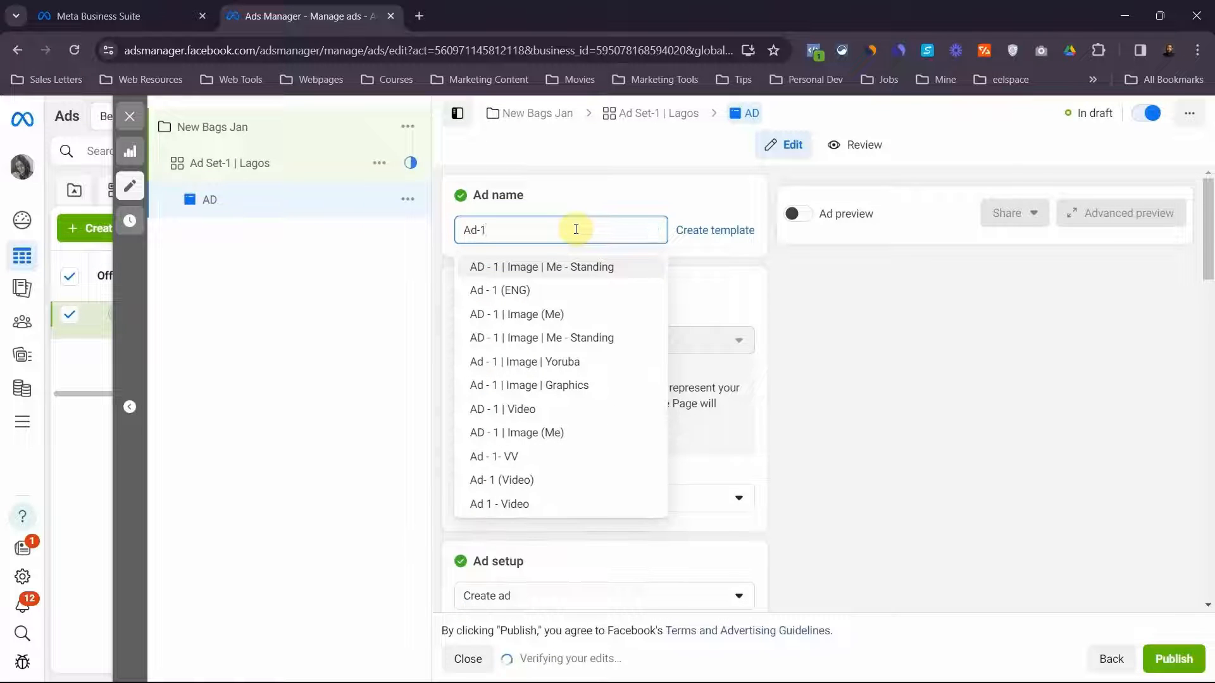
type("|")
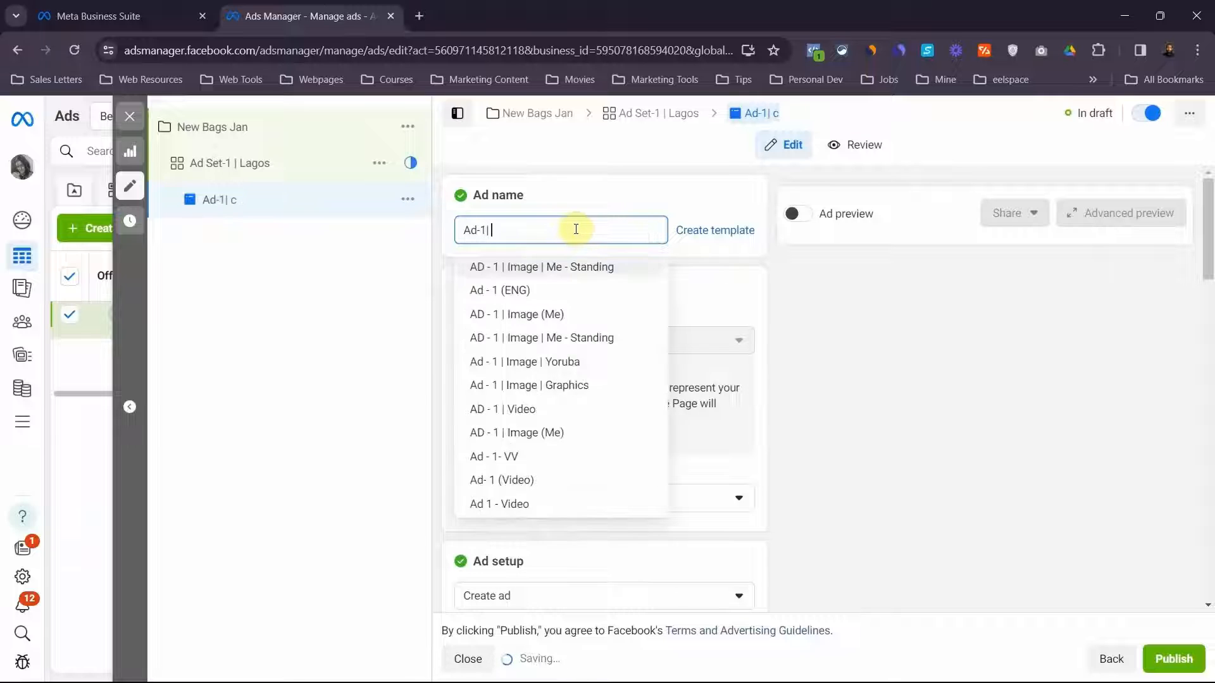
type(" cAROUSEL")
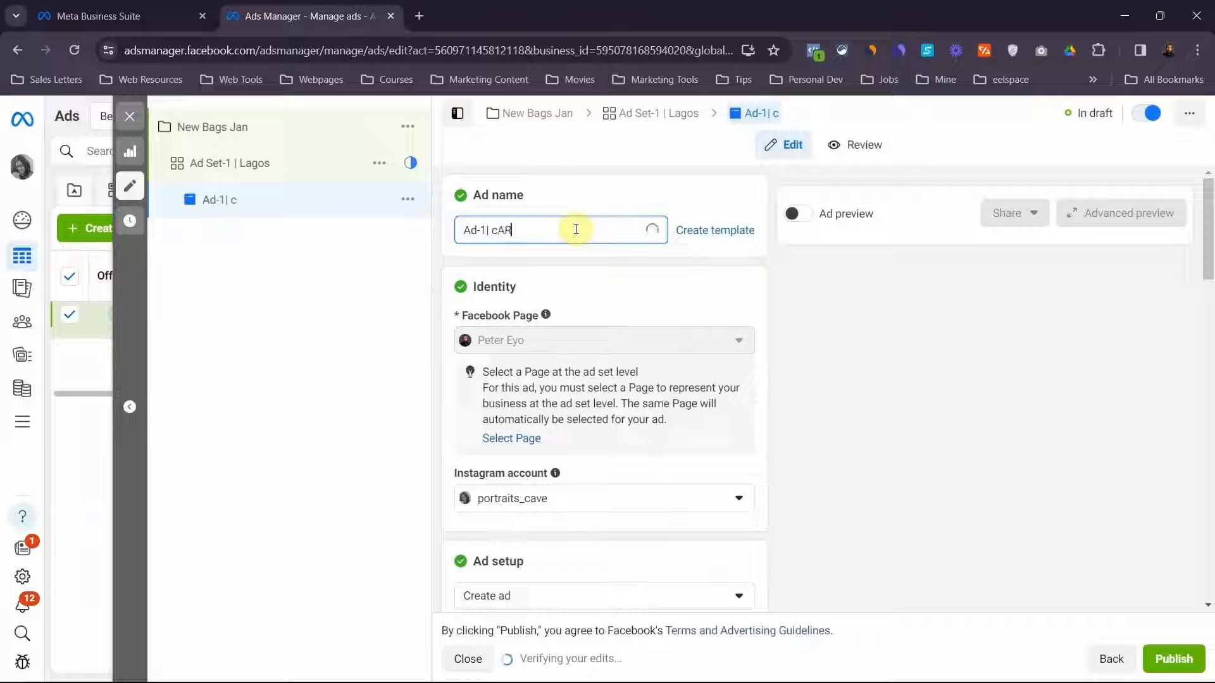
key("BackSpace")
key("BackSpace")
key("BackSpace")
key("BackSpace")
key("BackSpace")
key("BackSpace")
key("BackSpace")
key("BackSpace")
key("BackSpace")
type("C")
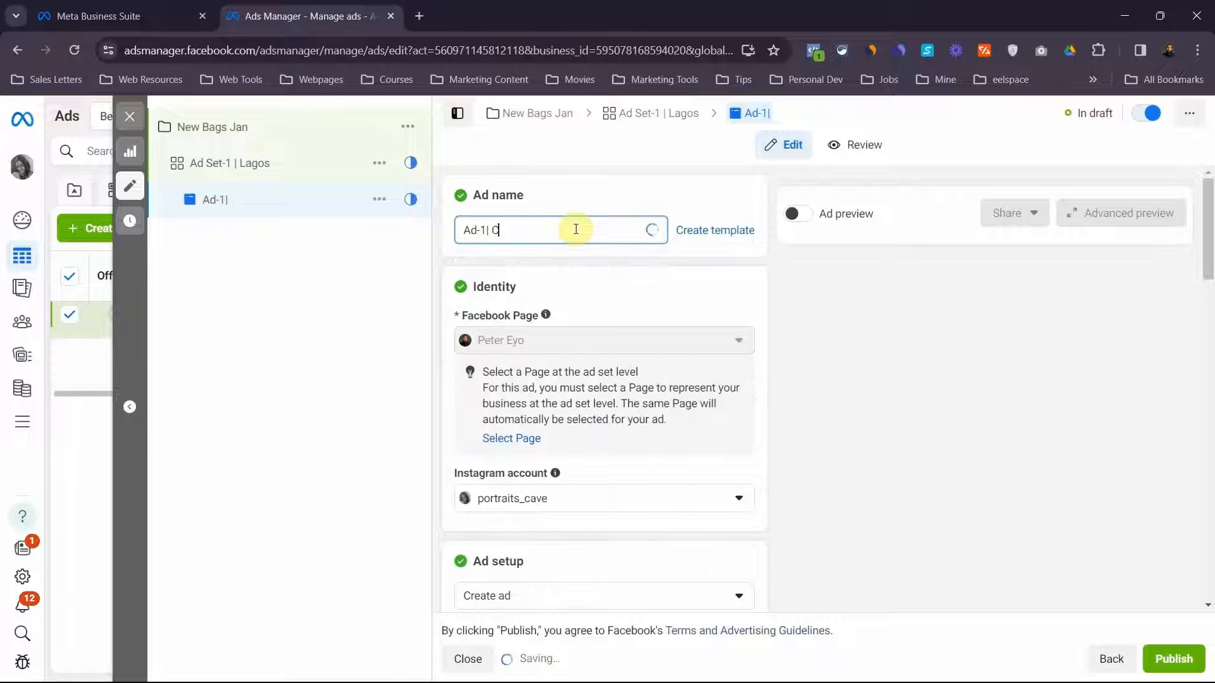
type("arousle")
key("BackSpace")
key("BackSpace")
type("el")
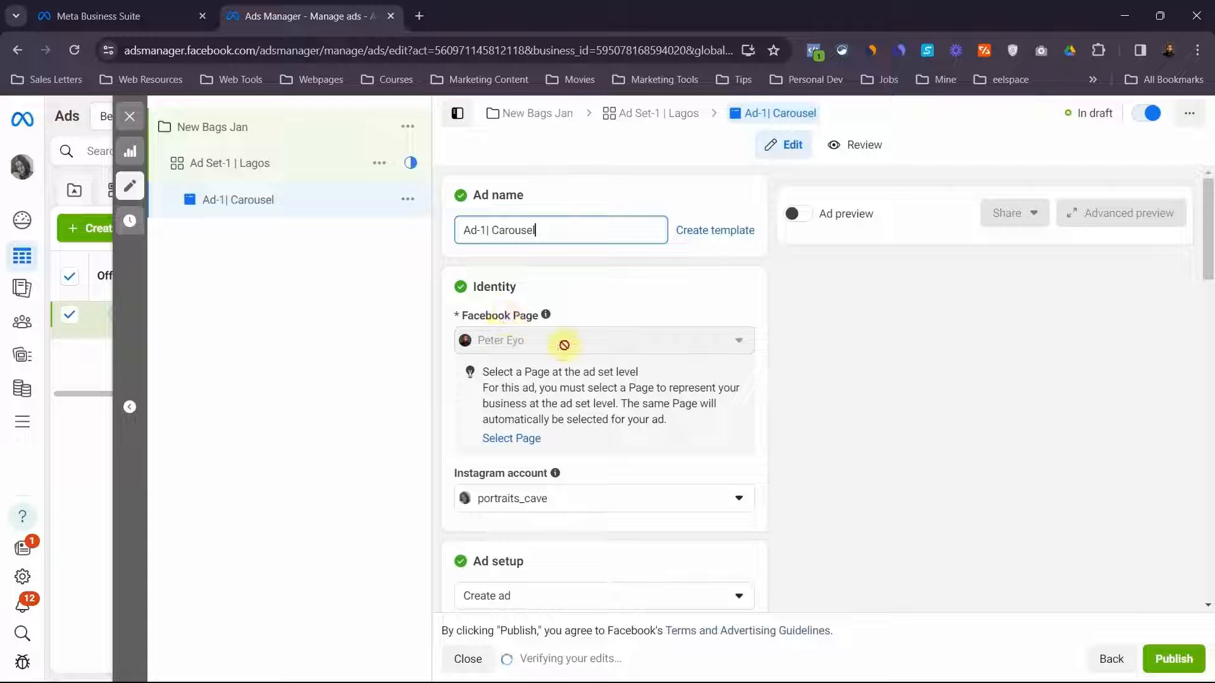
Change the ad setup to use an existing post and turn off multi-advertiser ads
scroll(575, 341, "down", 2)
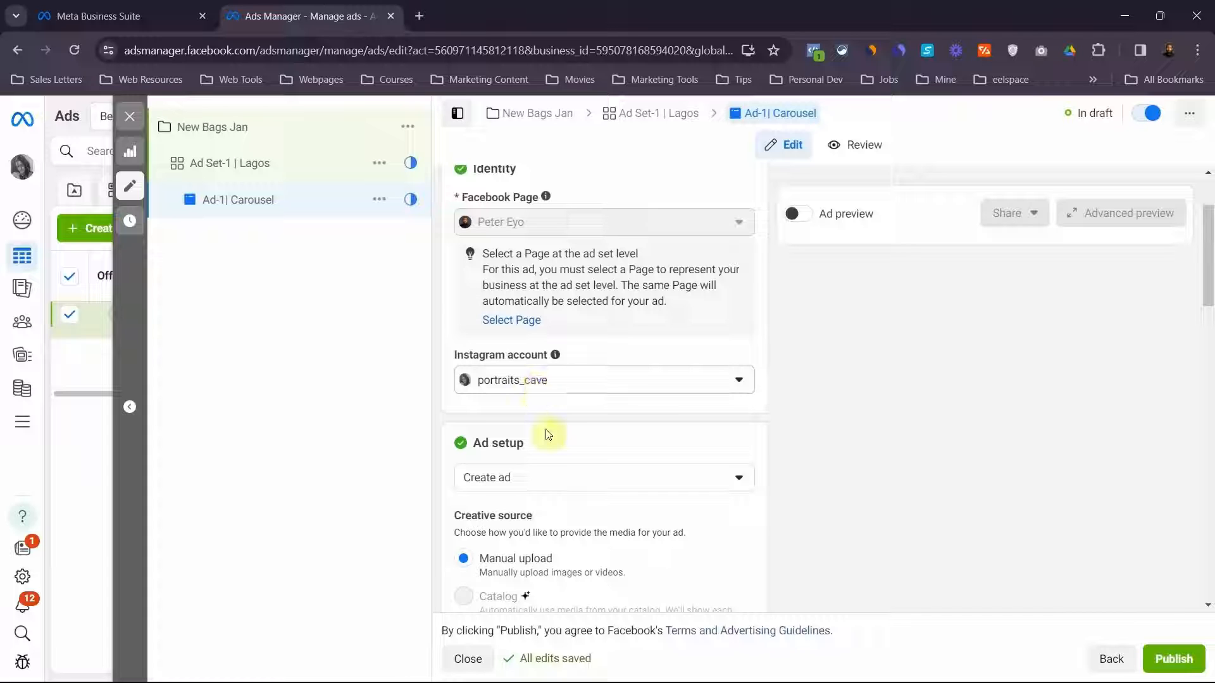
scroll(547, 434, "down", 2)
scroll(547, 431, "down", 2)
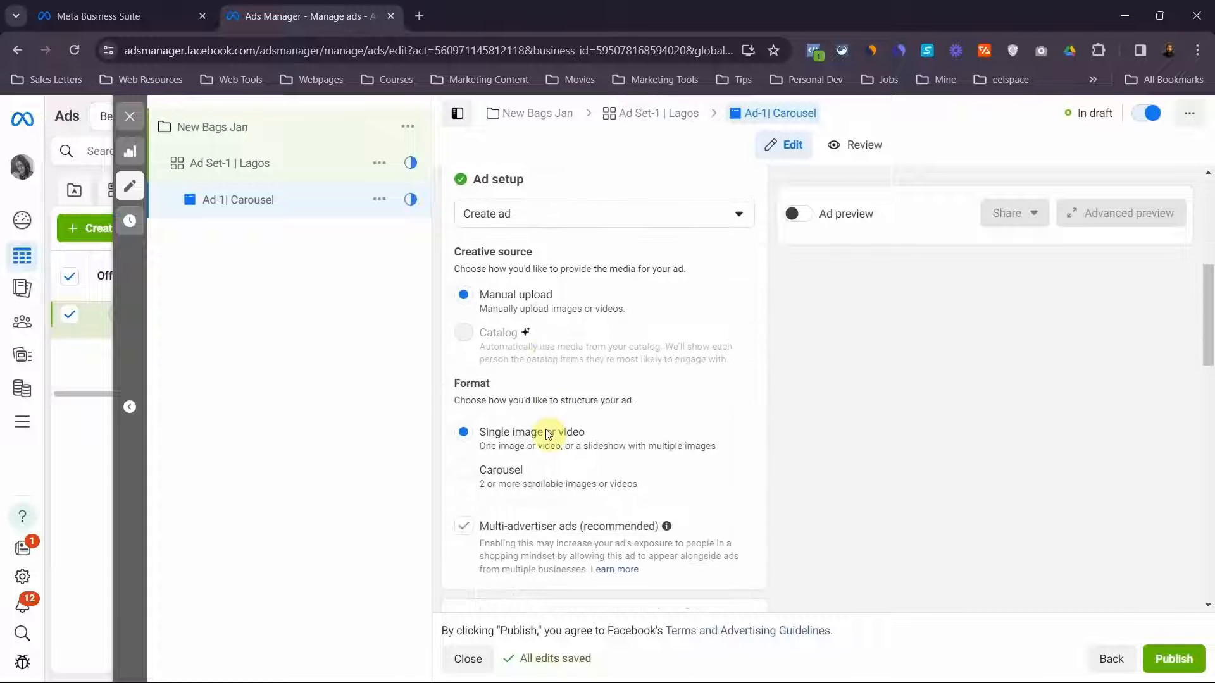
scroll(543, 232, "up", 1)
scroll(543, 233, "down", 1)
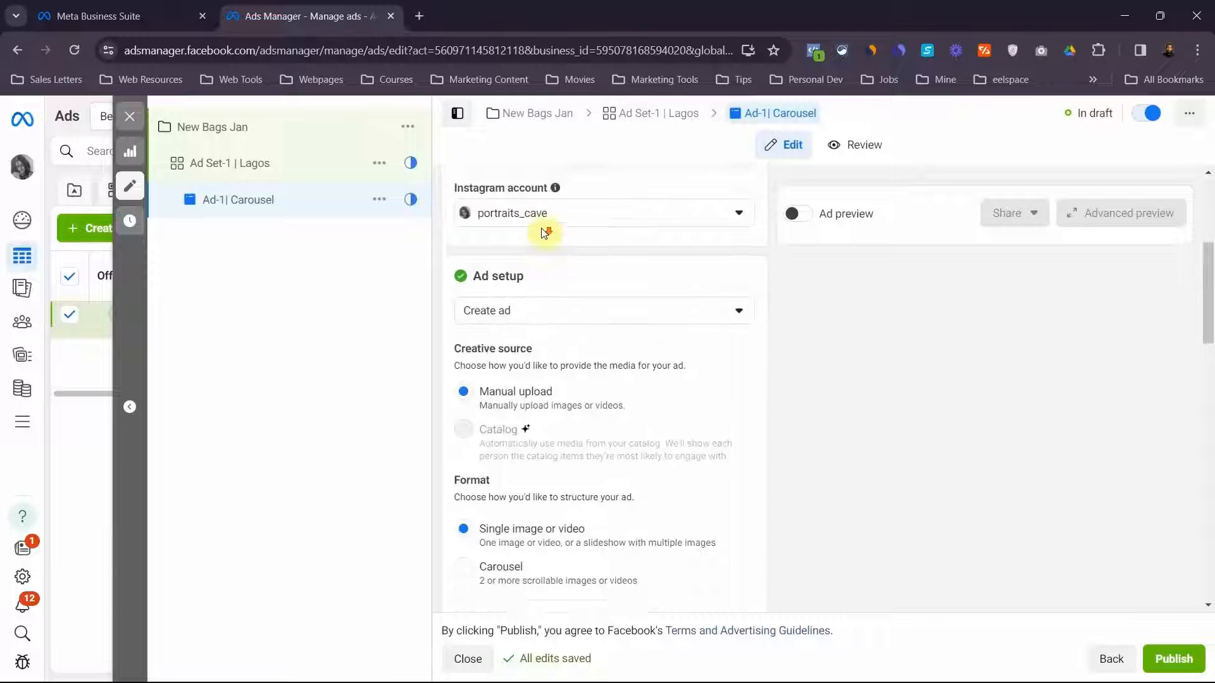
left_click(543, 235)
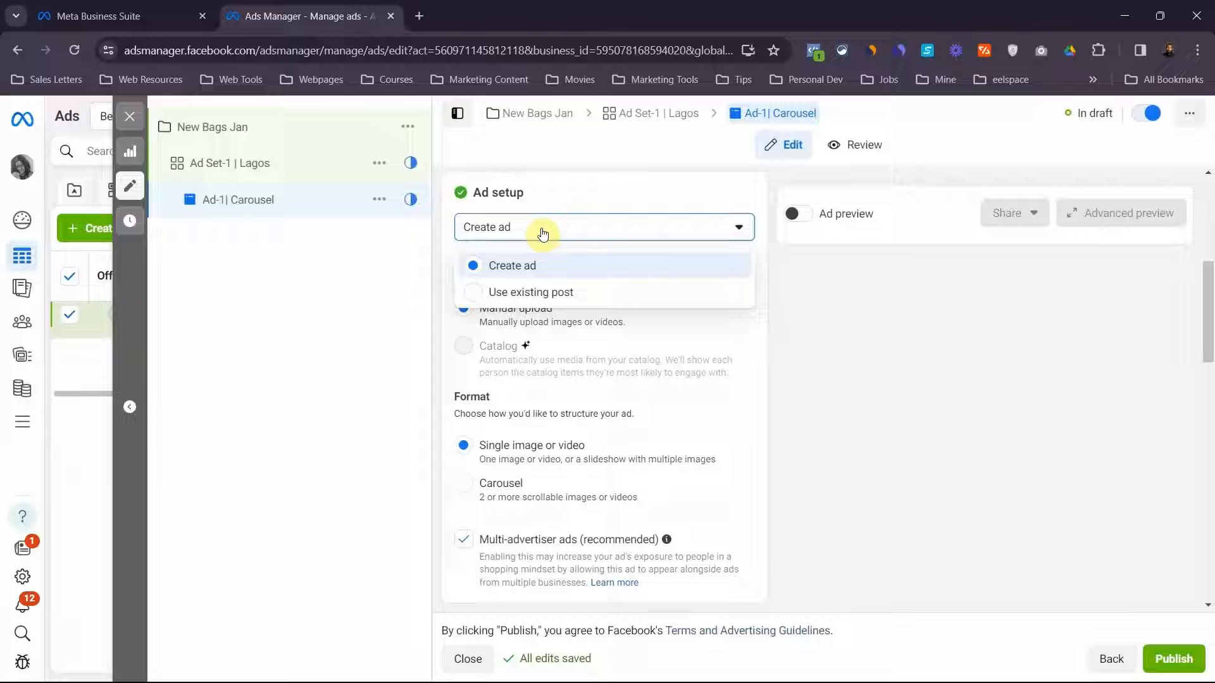
left_click(533, 298)
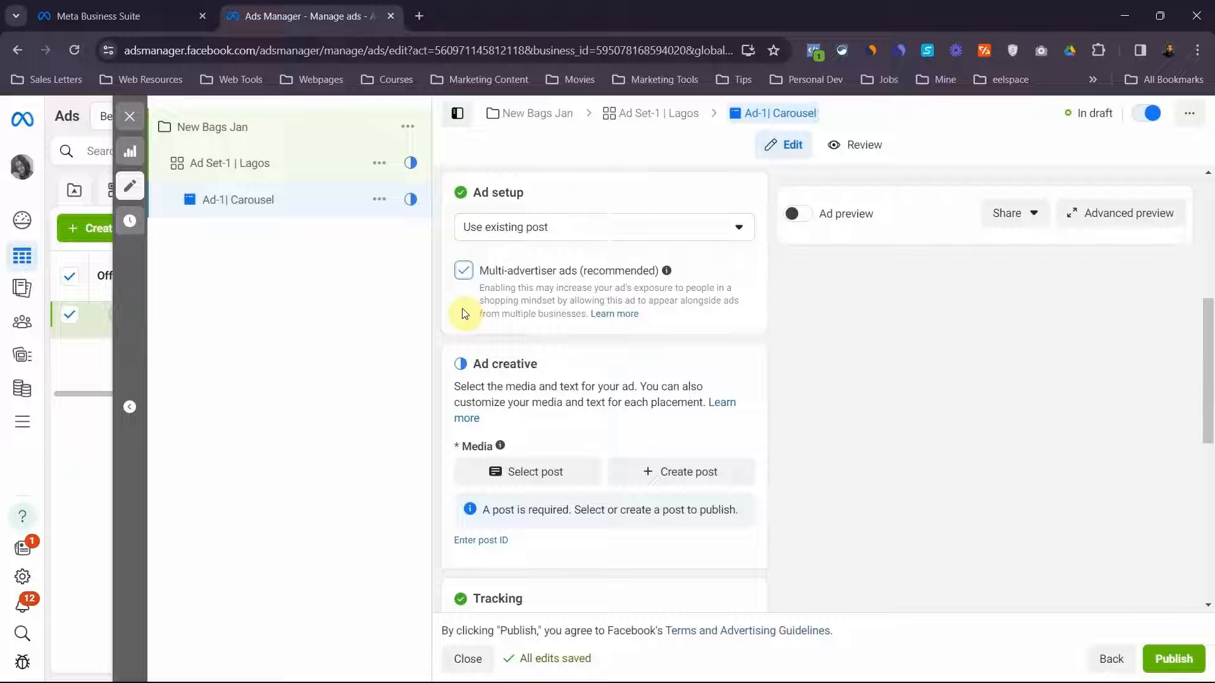
left_click(464, 270)
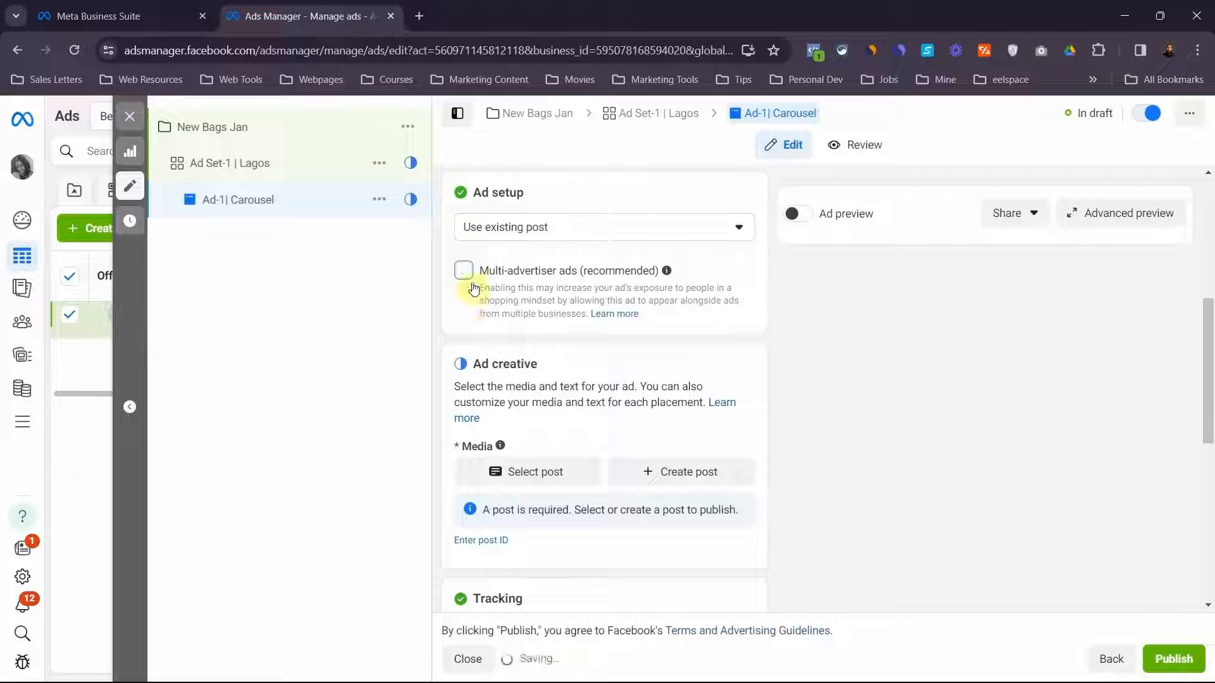
Choose the Instagram reel beginning "Are you confused with the best Gift for your loved one's?" as the ad's post and review its creative
scroll(493, 325, "down", 2)
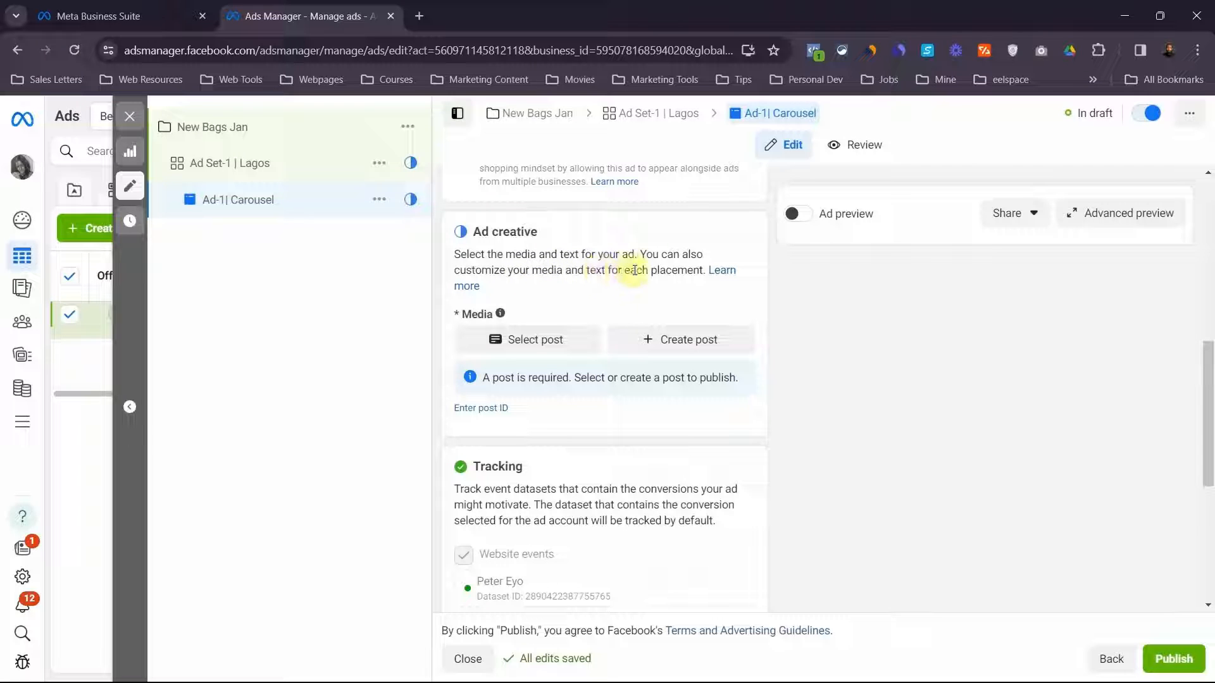
left_click(532, 340)
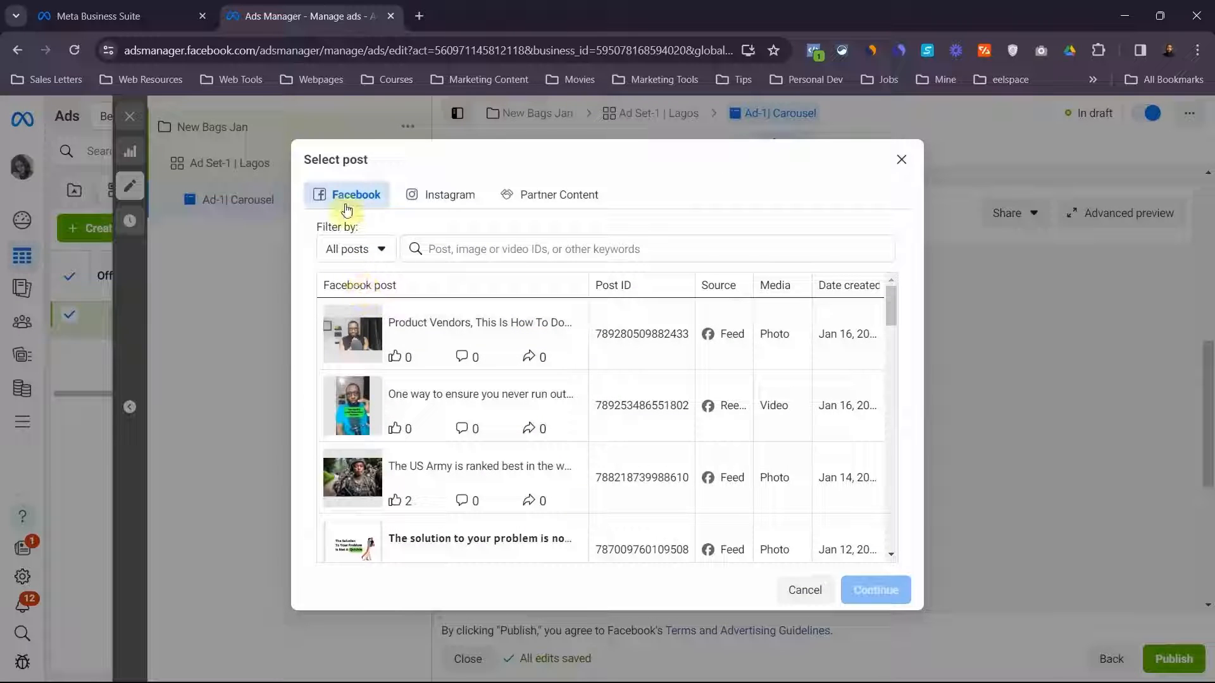
left_click(427, 204)
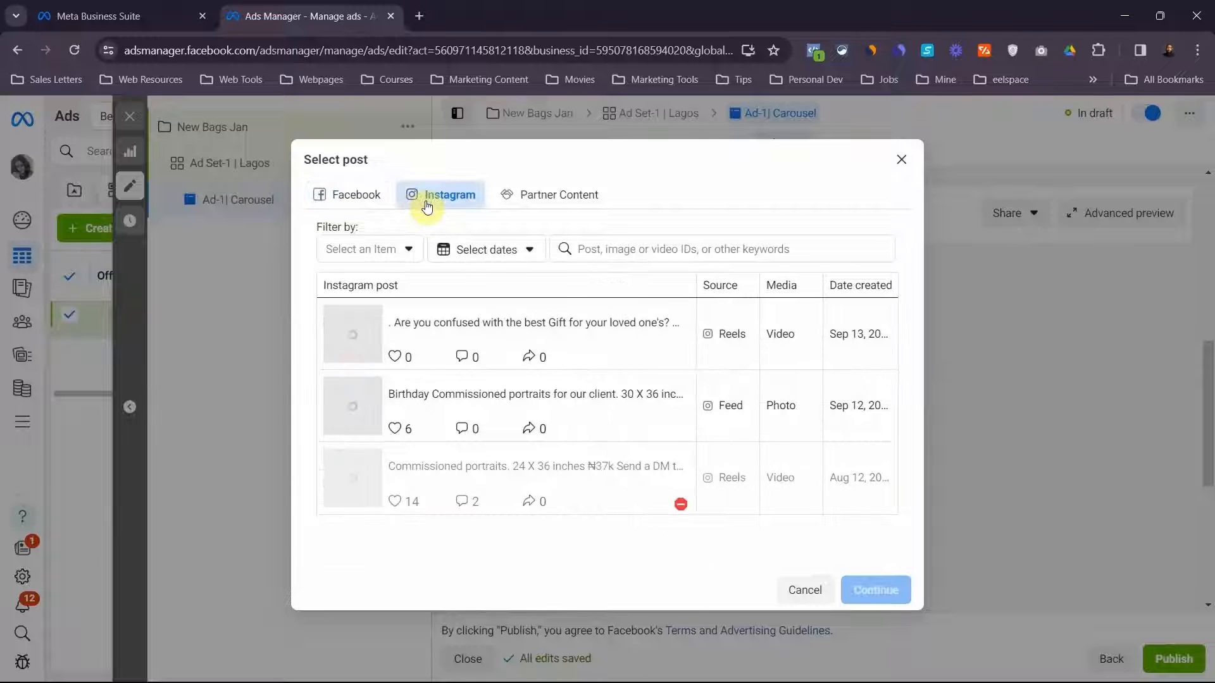
left_click(354, 196)
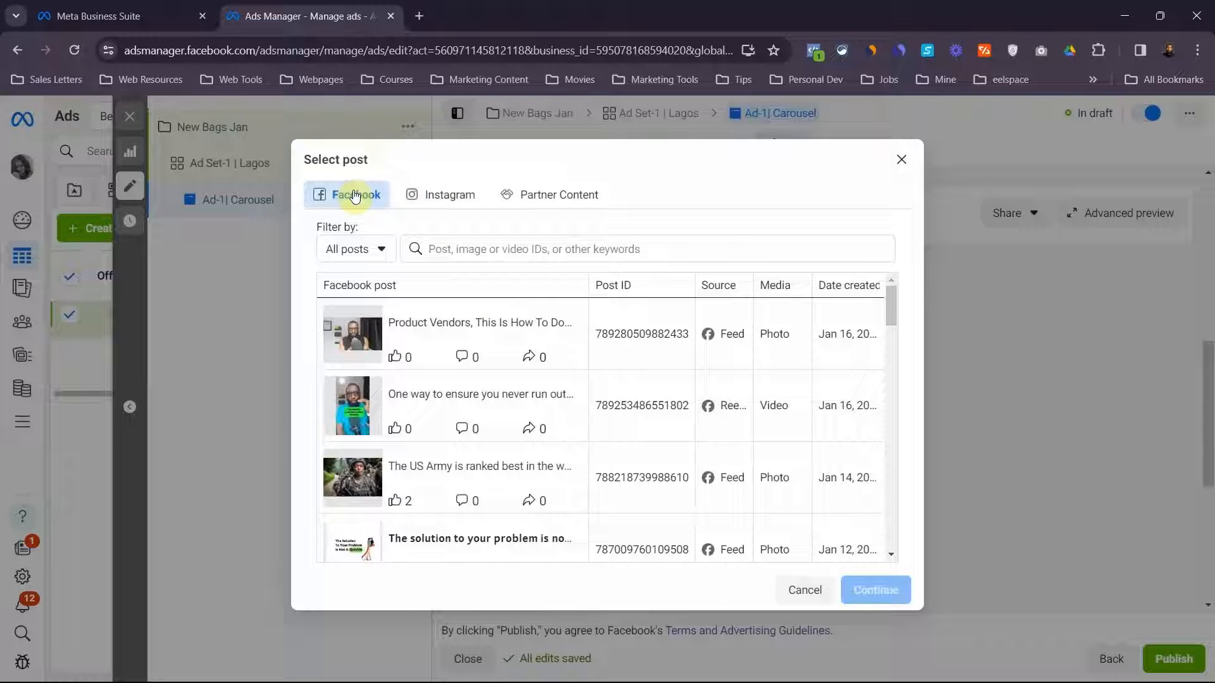
left_click(437, 196)
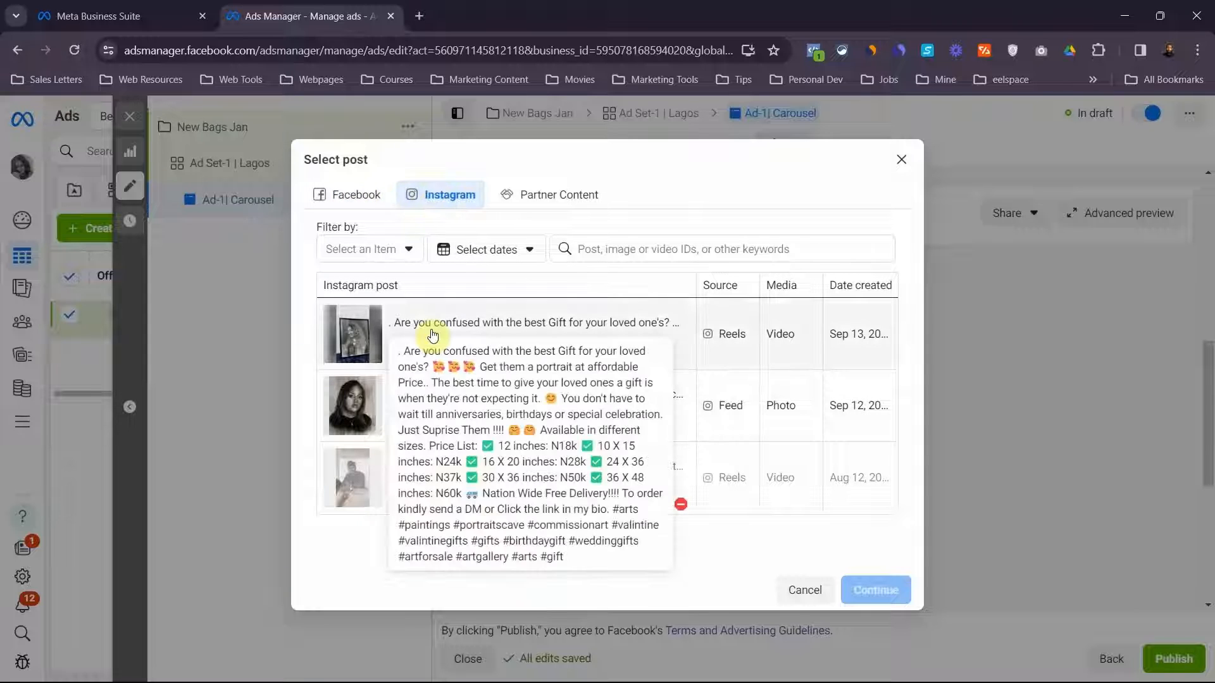
left_click(474, 328)
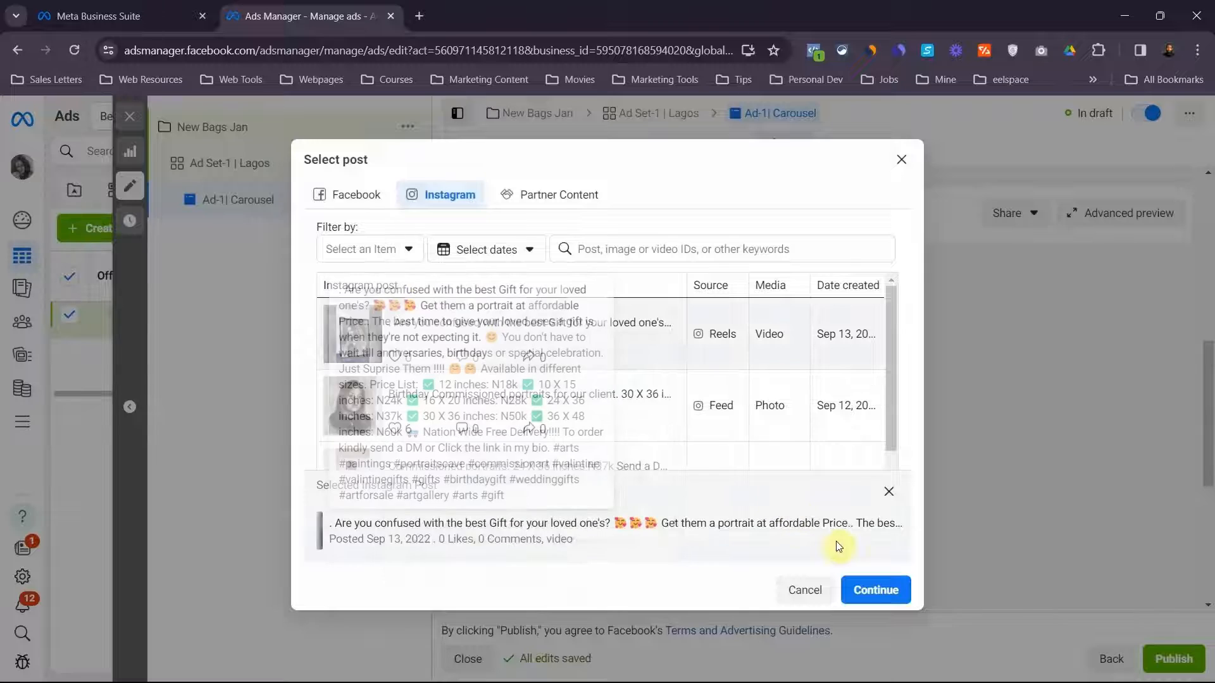
left_click(876, 591)
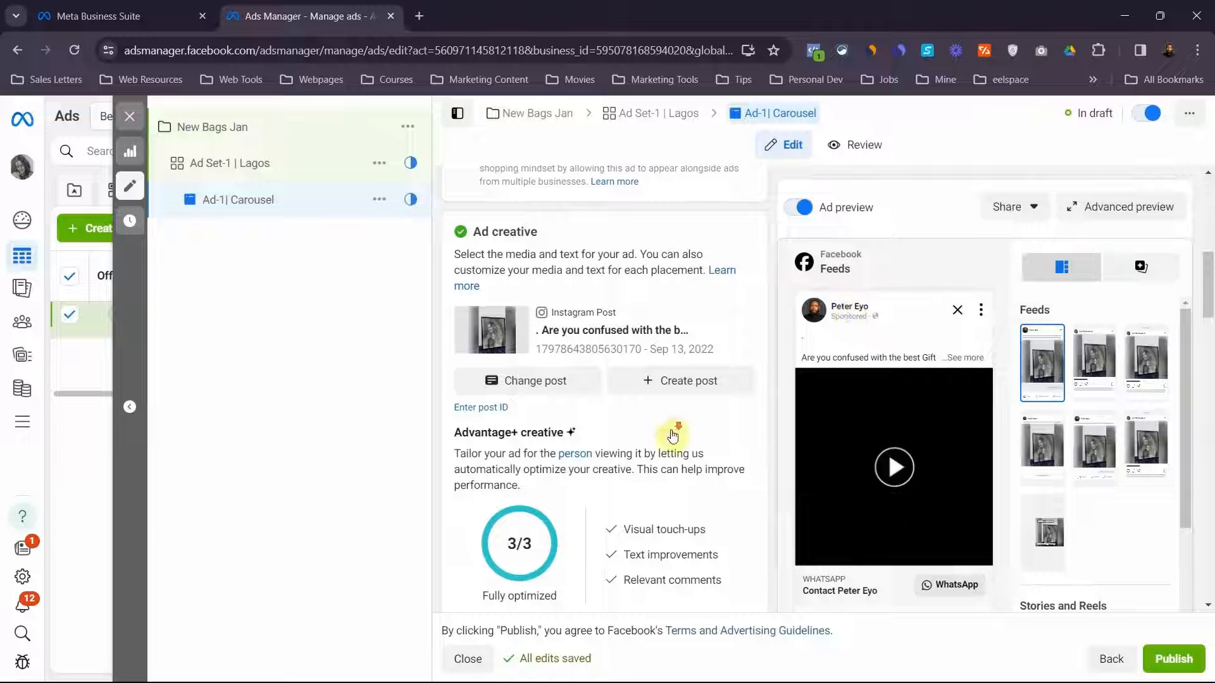
scroll(672, 436, "down", 1)
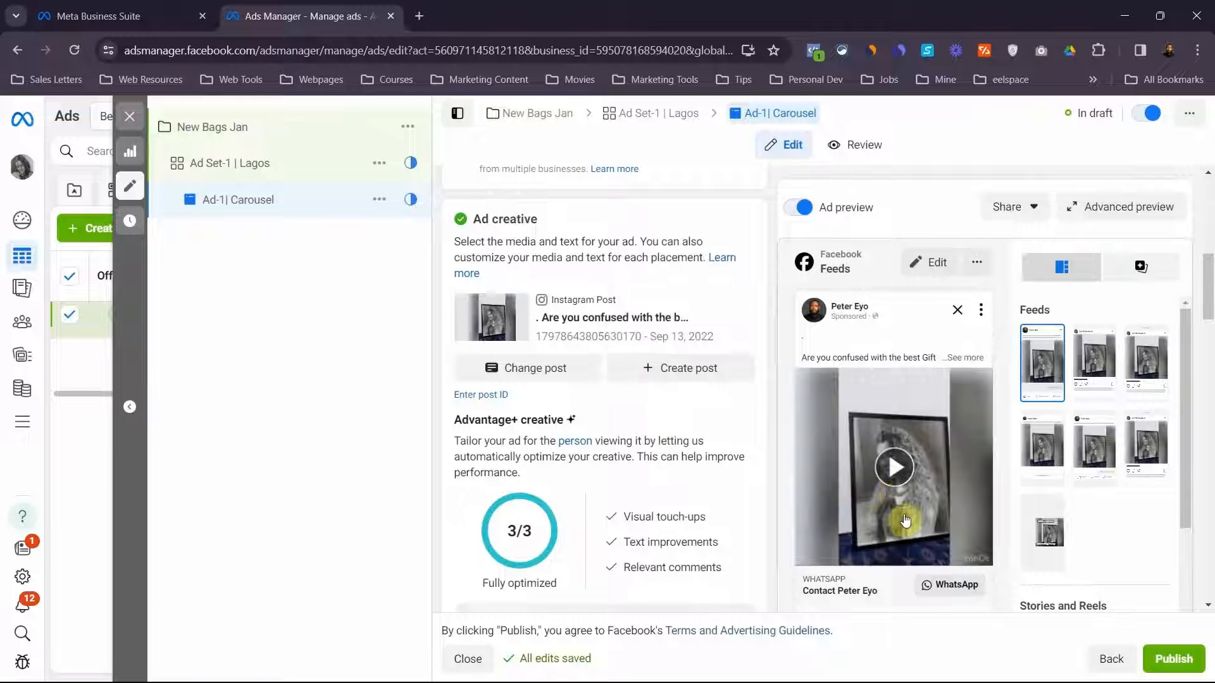
scroll(761, 500, "down", 6)
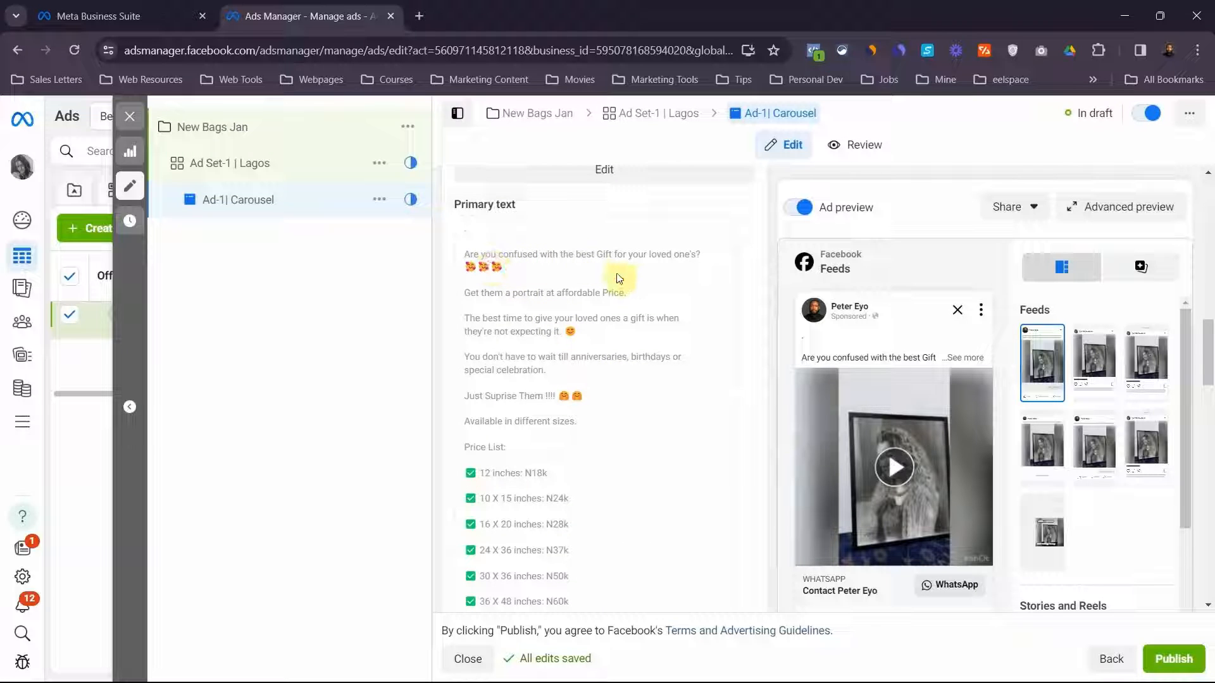
Examine the ad's primary text, including its price list and hashtags, and read through the suggested text variations
scroll(535, 335, "down", 5)
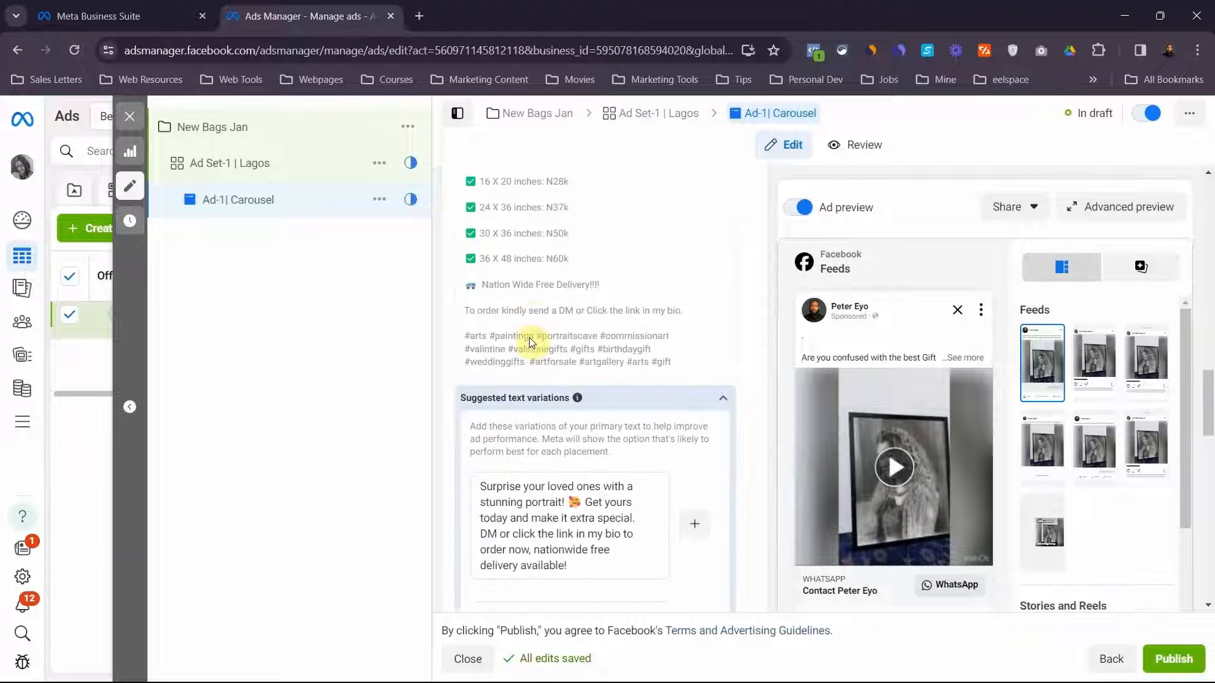
scroll(531, 345, "up", 8)
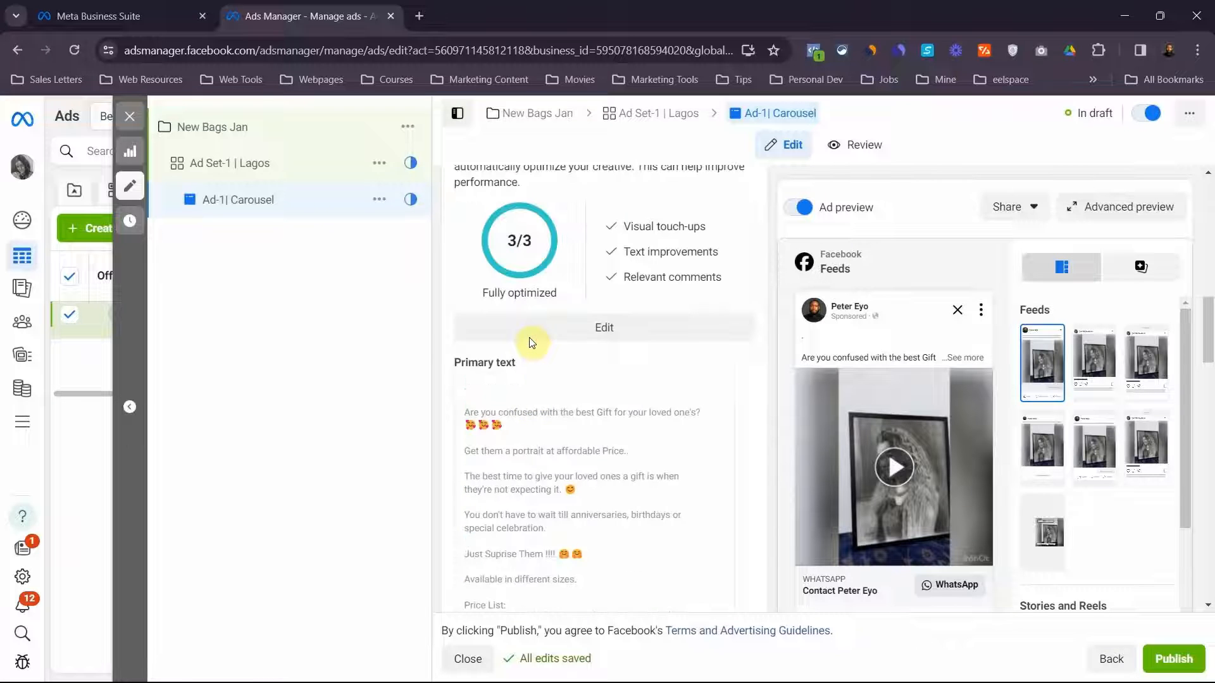
scroll(523, 390, "down", 5)
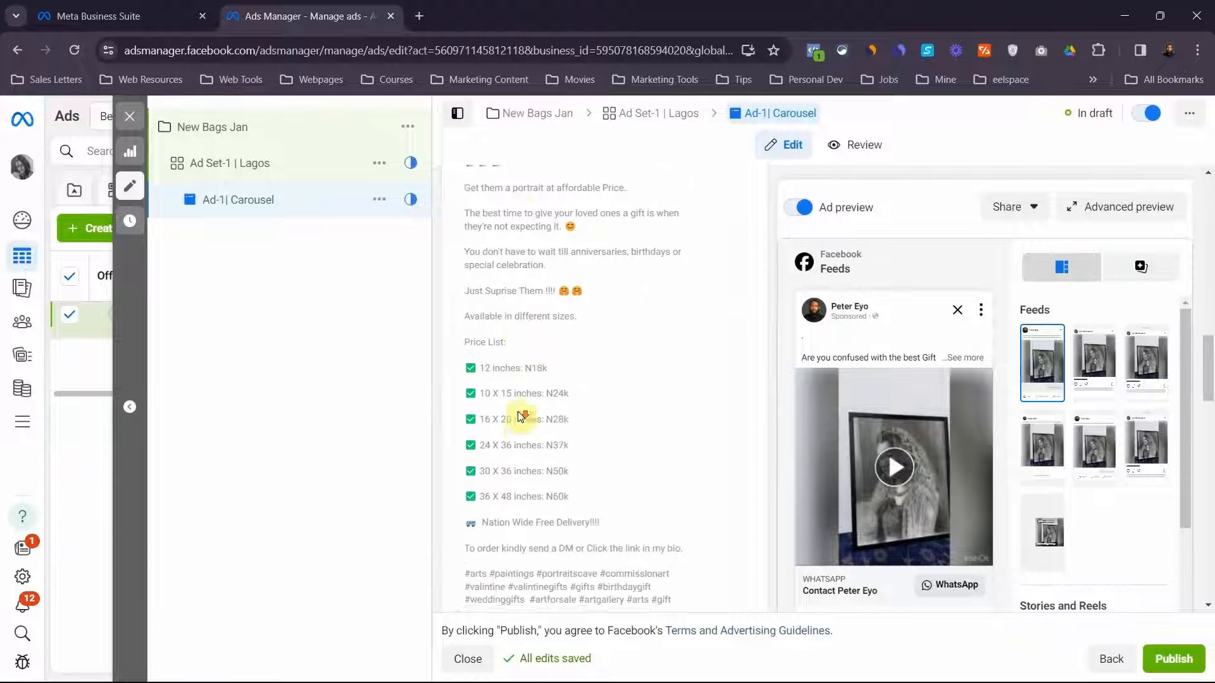
scroll(517, 411, "down", 2)
scroll(634, 375, "up", 5)
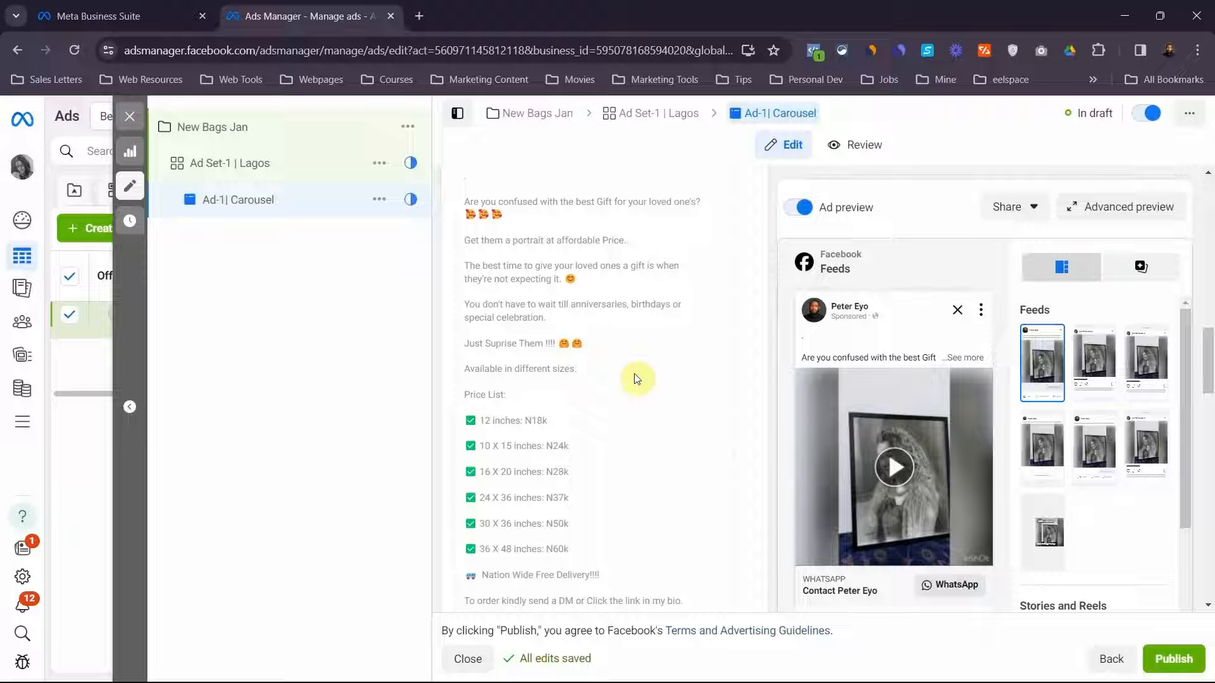
scroll(635, 377, "down", 5)
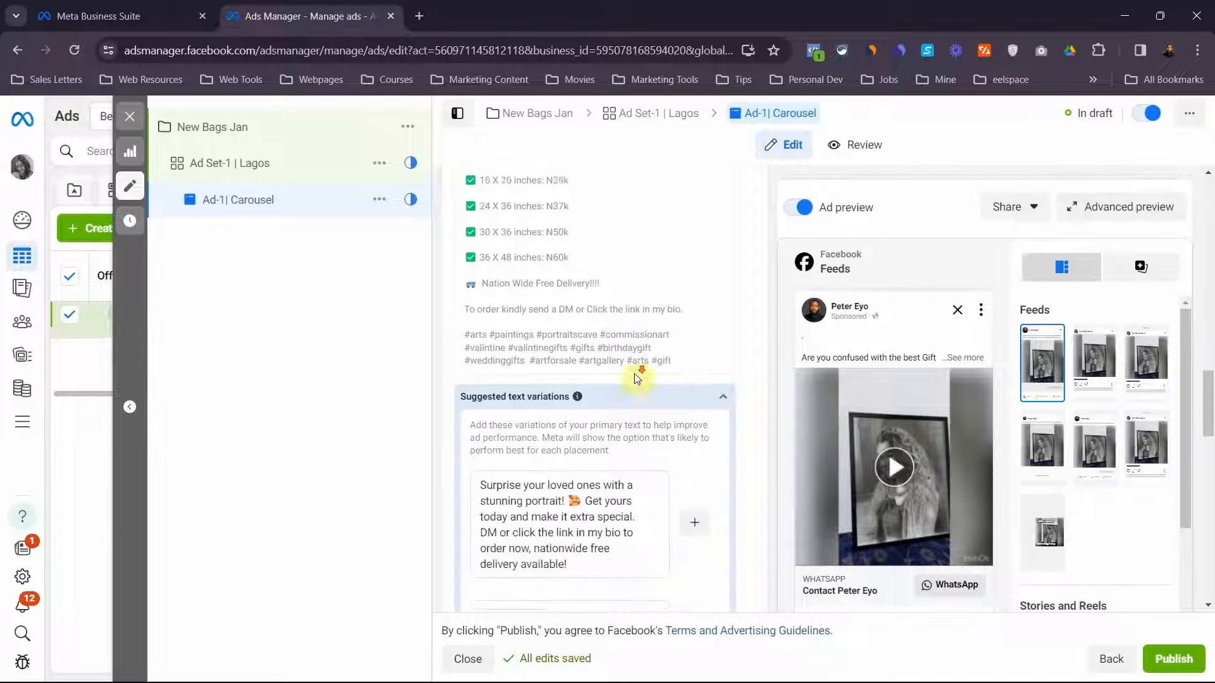
scroll(634, 373, "down", 10)
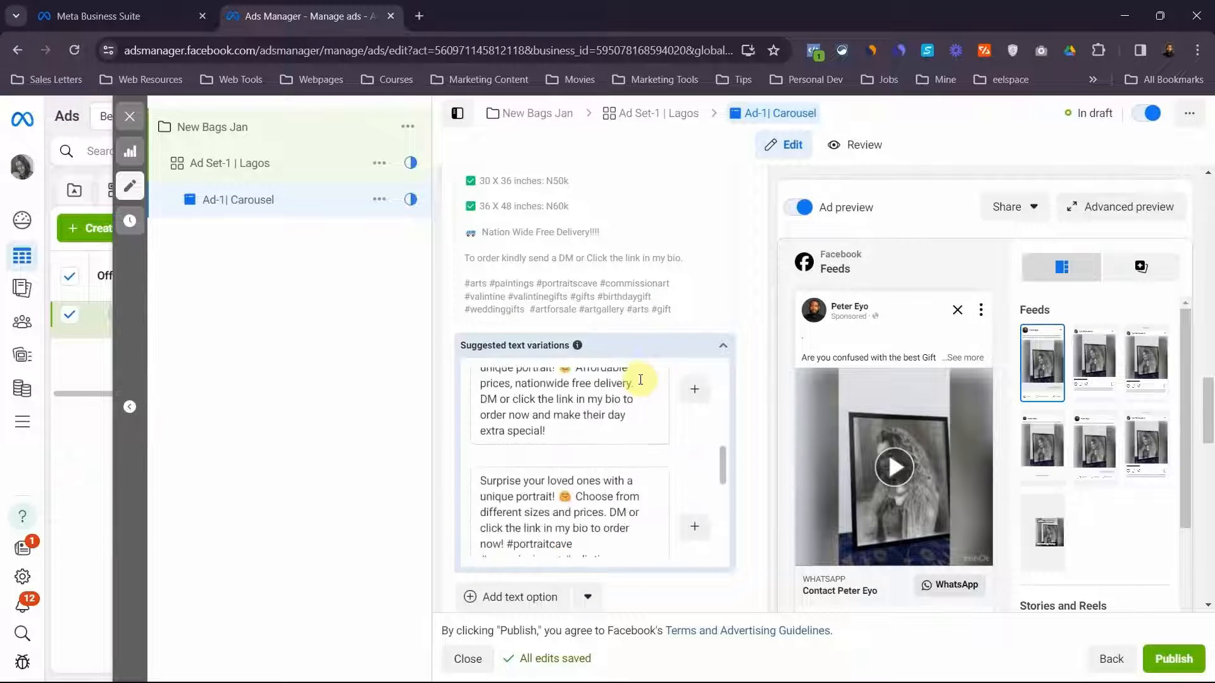
scroll(634, 373, "down", 8)
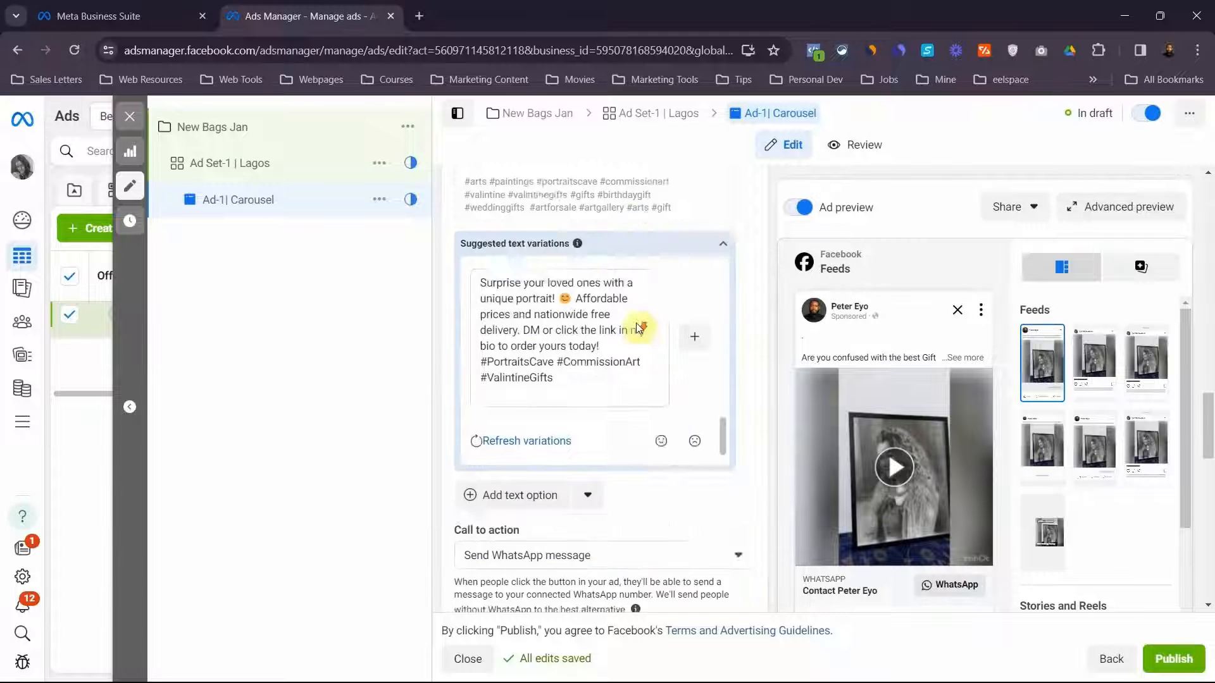
Choose Send WhatsApp message as the ad's call to action
scroll(620, 287, "up", 1)
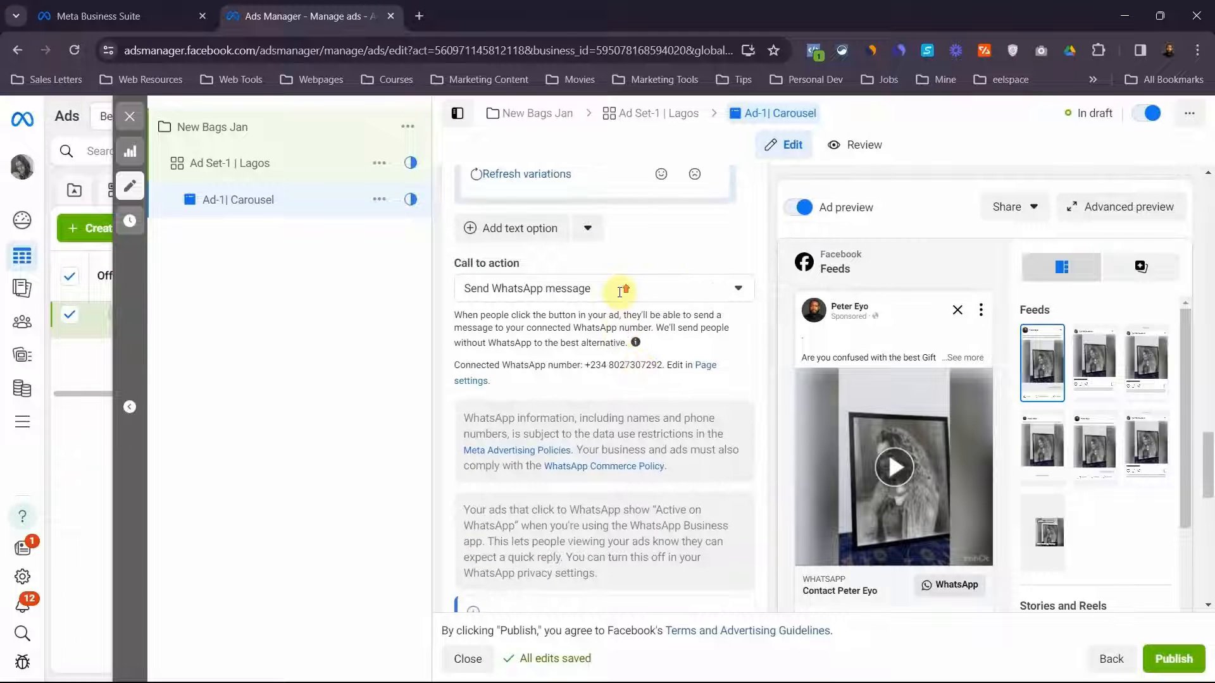
left_click(545, 290)
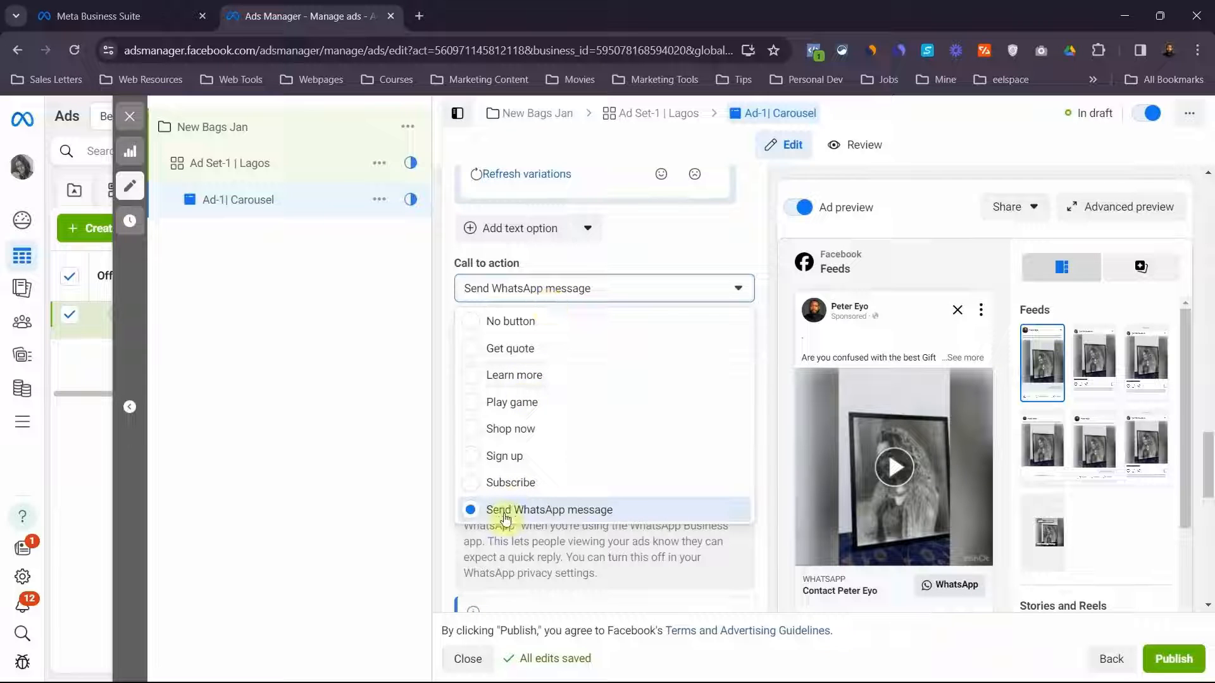
left_click(548, 514)
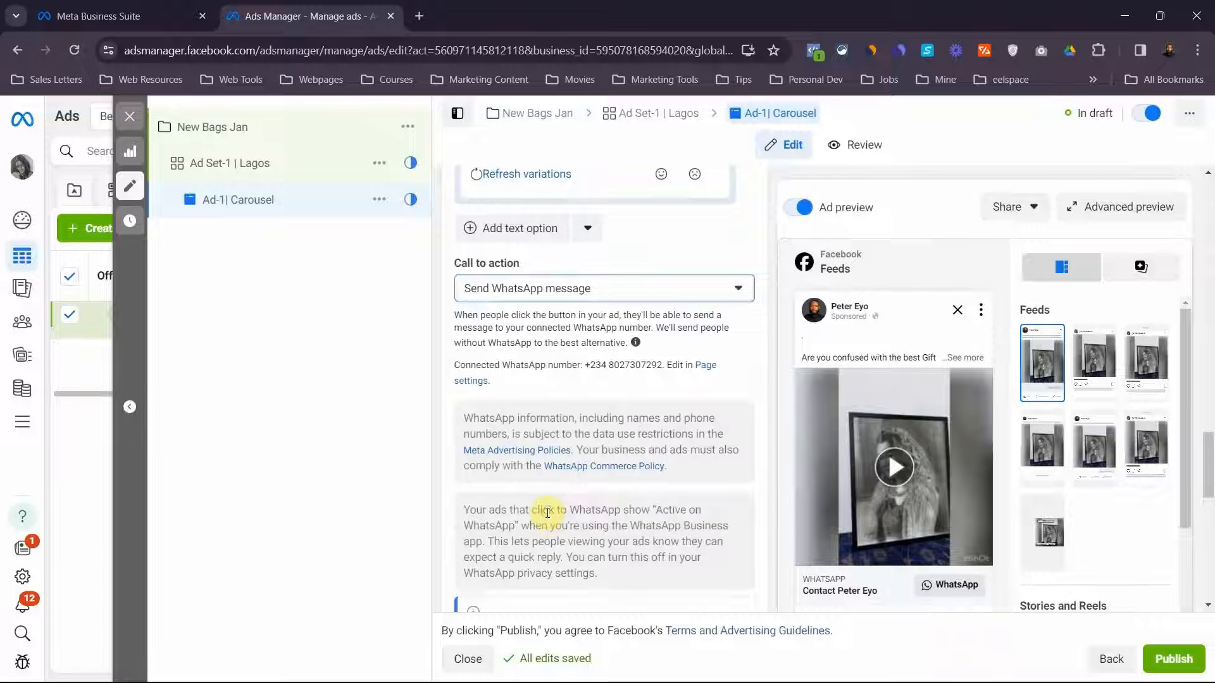
Review the suggested text variations once more and collapse that section without adding any of them
scroll(576, 423, "up", 4)
scroll(574, 426, "up", 8)
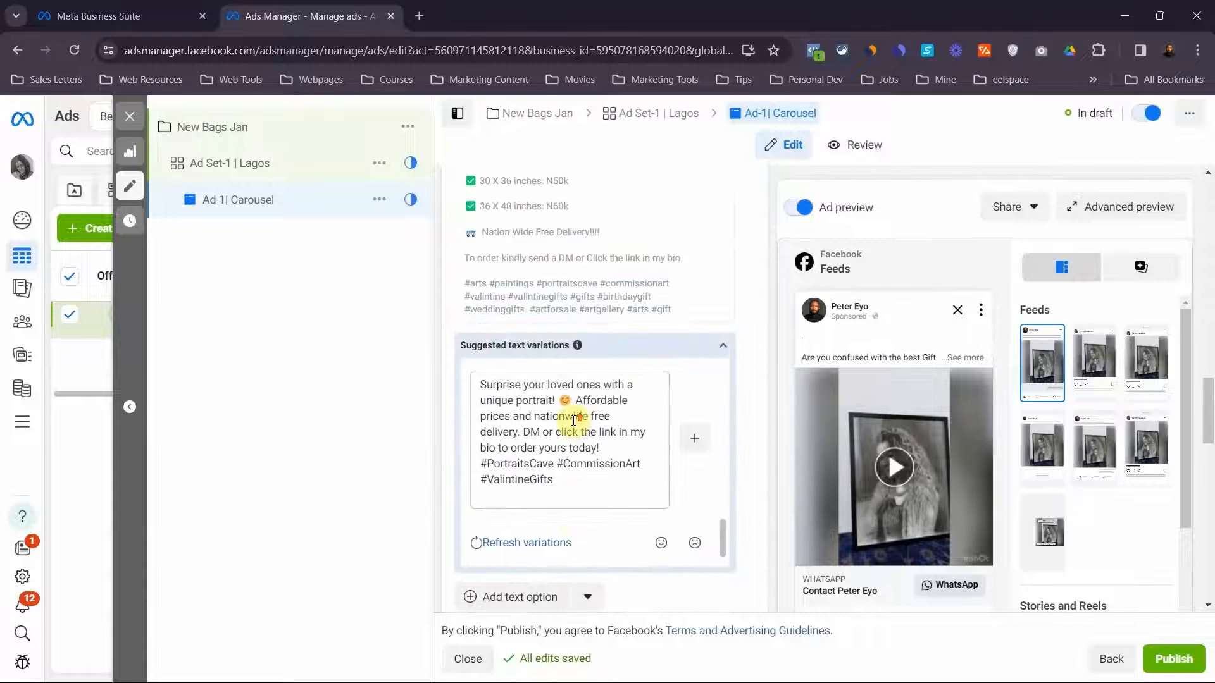
scroll(574, 420, "down", 5)
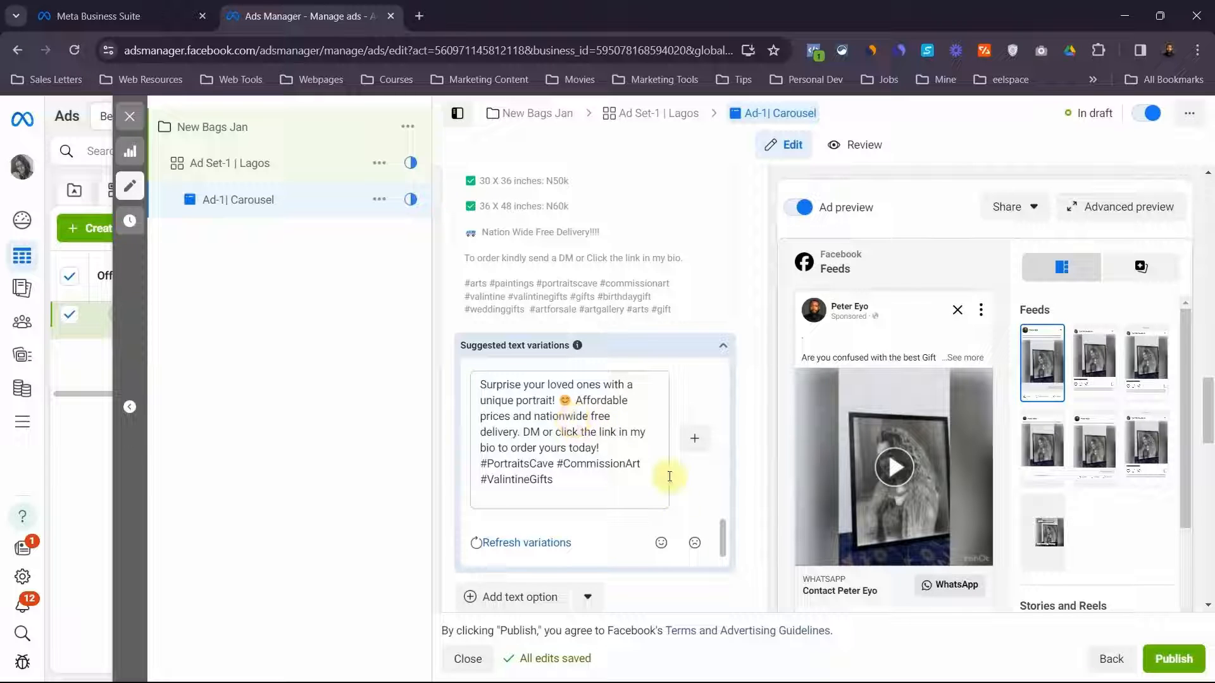
scroll(743, 451, "down", 2)
scroll(743, 450, "down", 2)
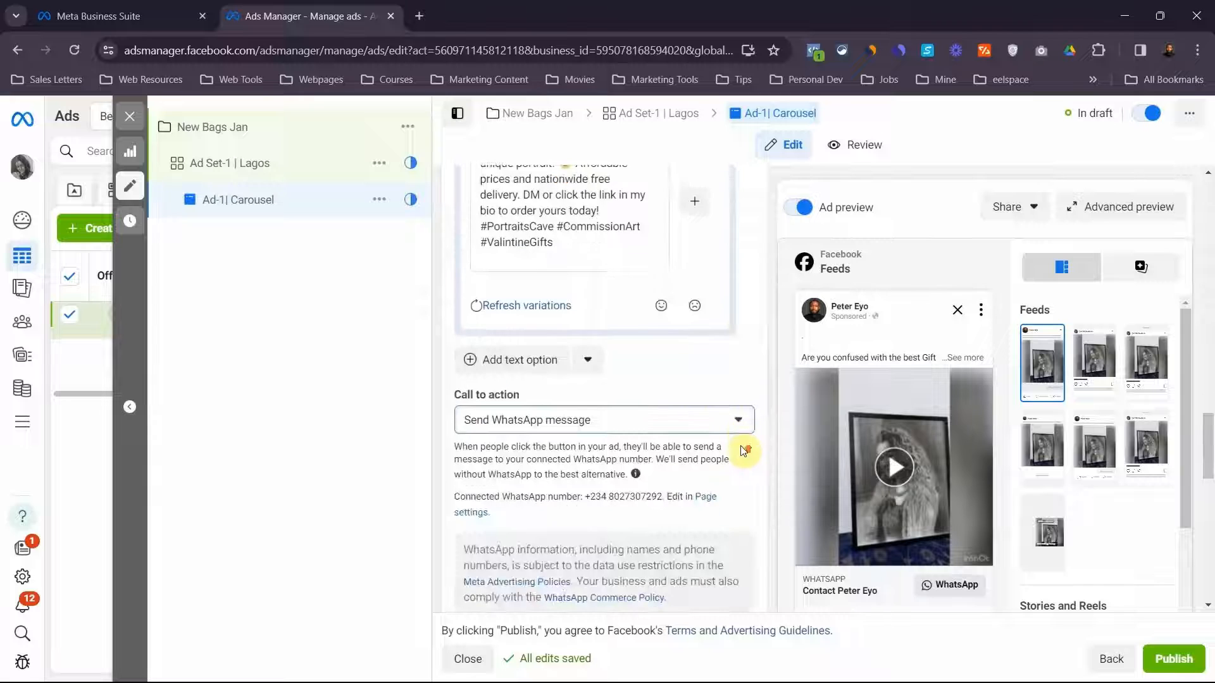
scroll(742, 450, "up", 5)
left_click(720, 415)
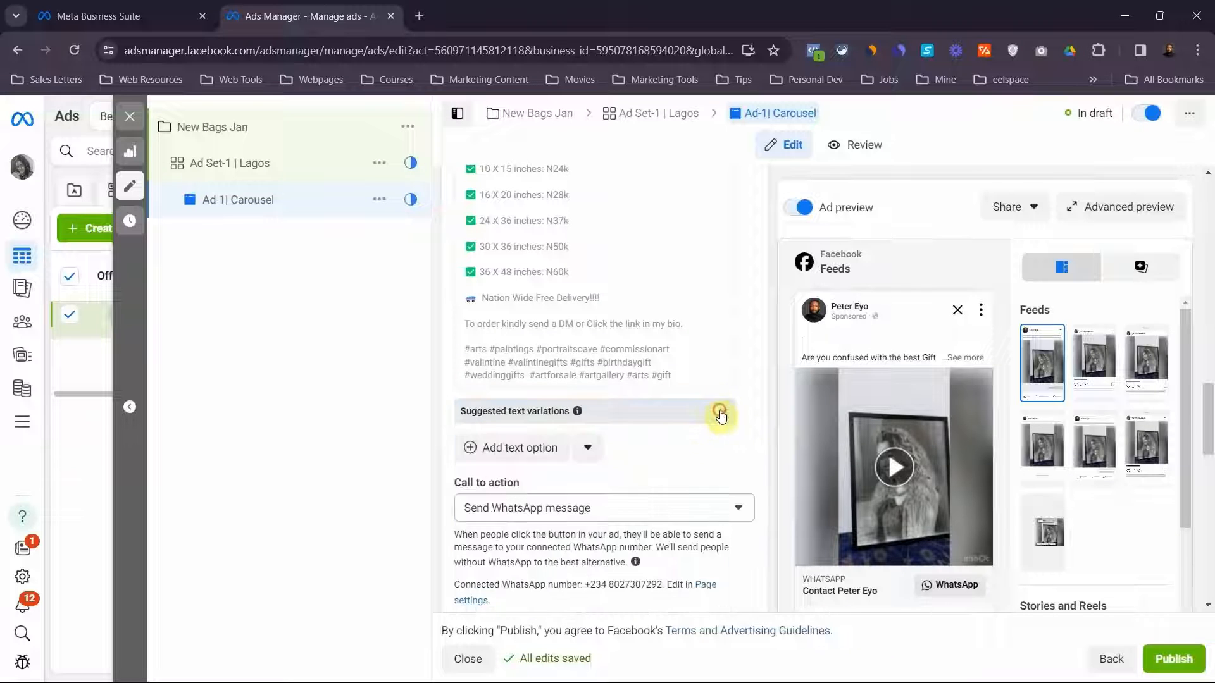
Check the placement and tracking sections, and preview the ad in Instagram feed, profile feed and Explore, Facebook Marketplace and video feeds
scroll(671, 450, "down", 4)
scroll(670, 453, "up", 3)
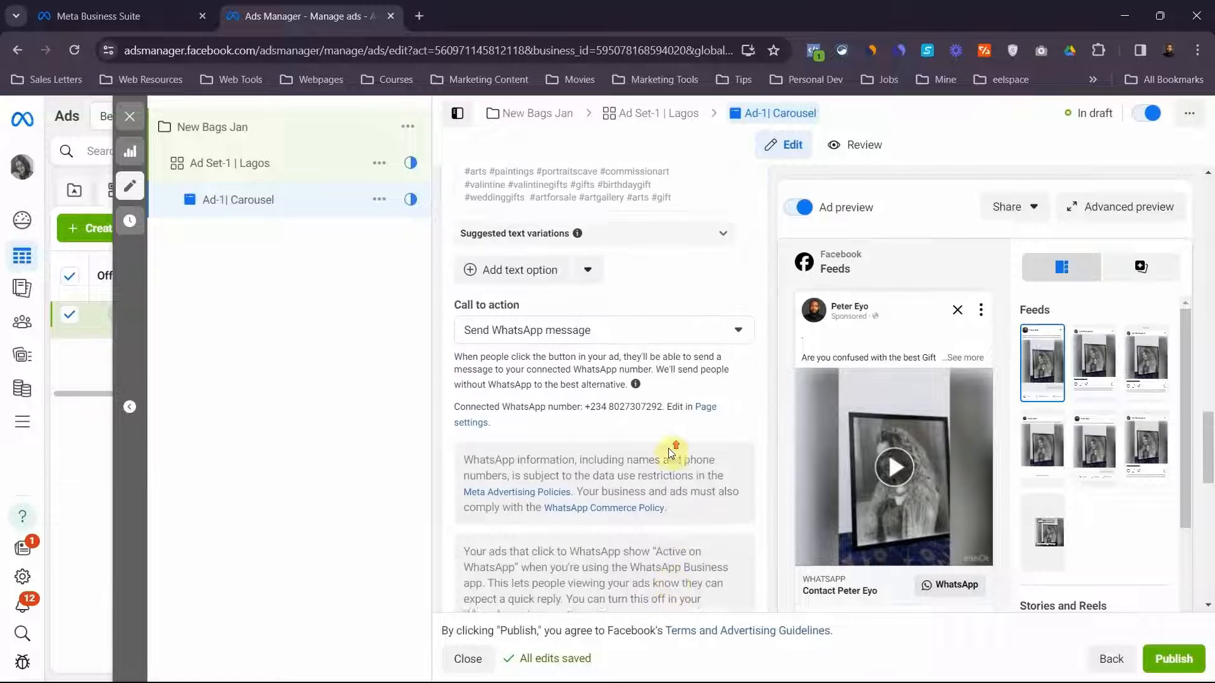
scroll(621, 421, "down", 3)
scroll(622, 421, "down", 4)
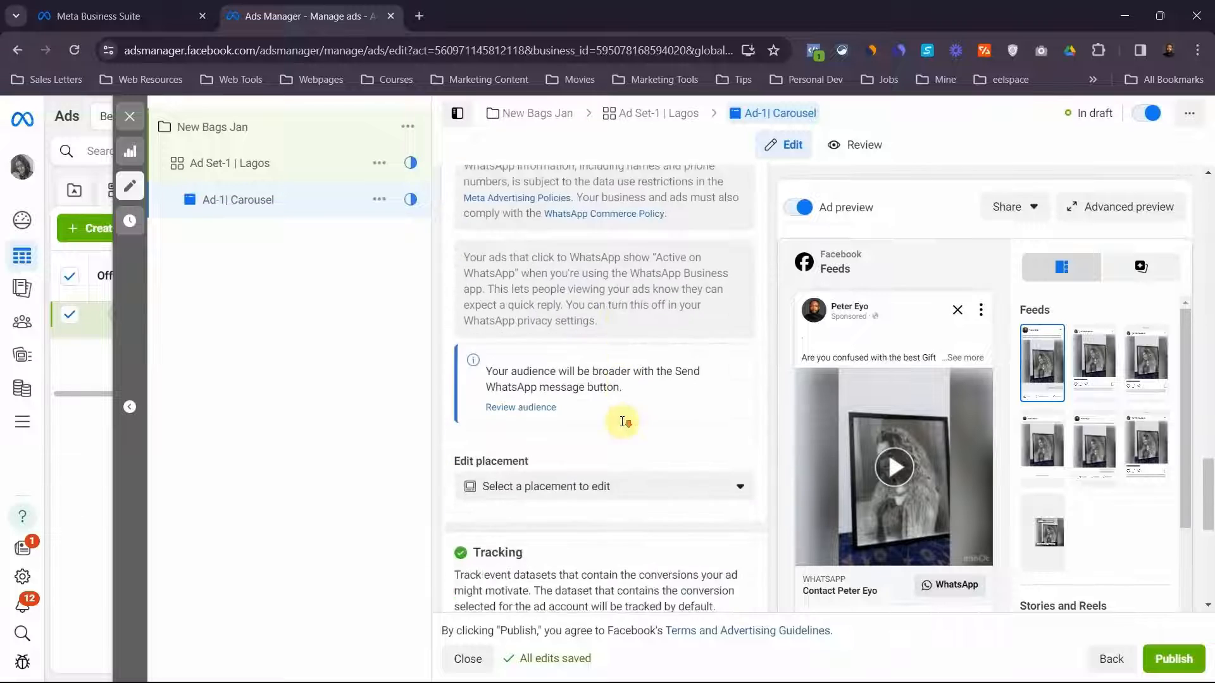
scroll(623, 422, "down", 5)
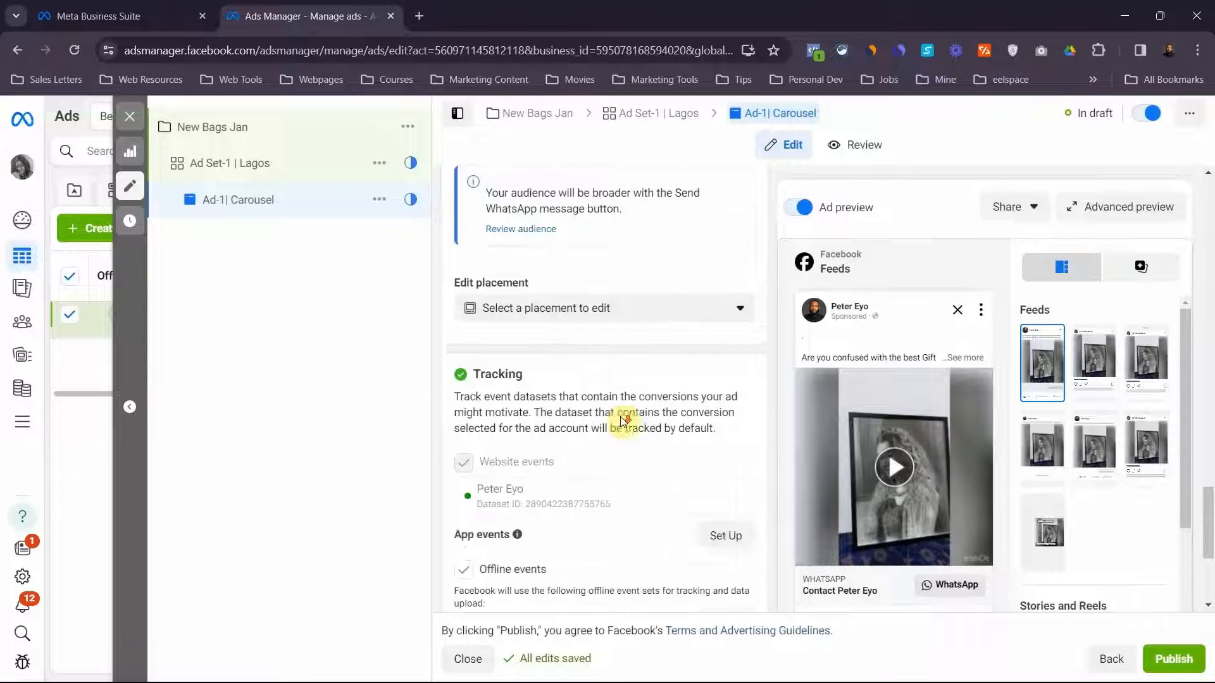
scroll(622, 414, "up", 5)
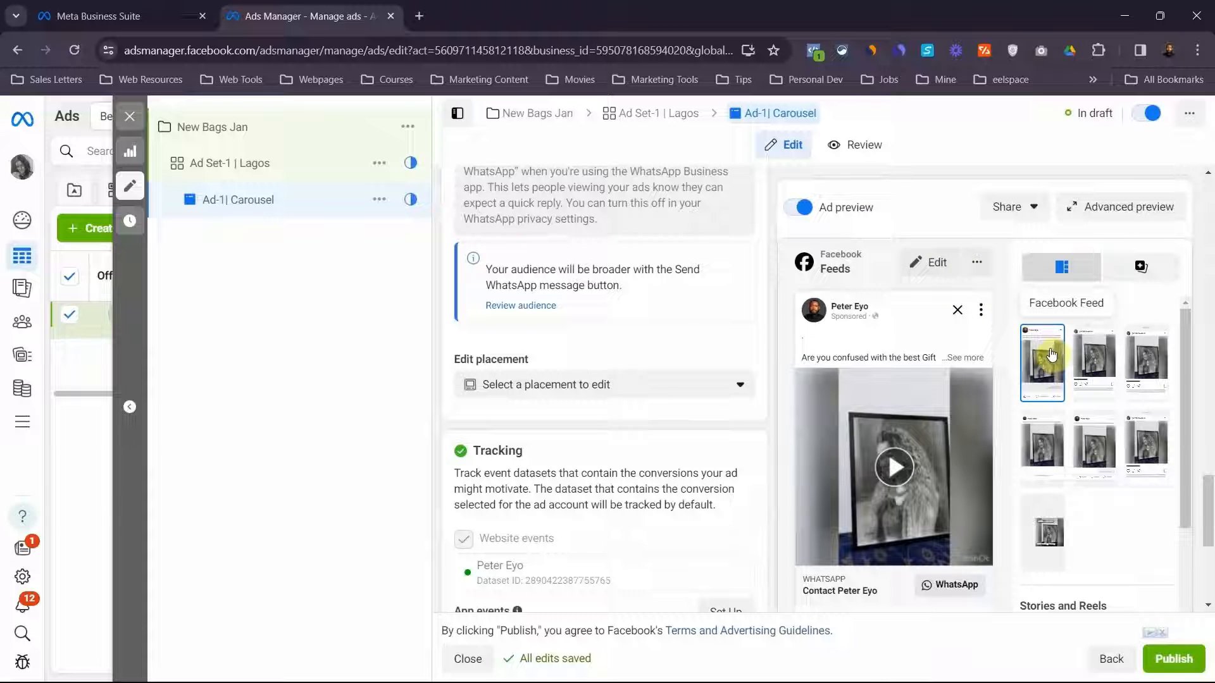
left_click(1091, 359)
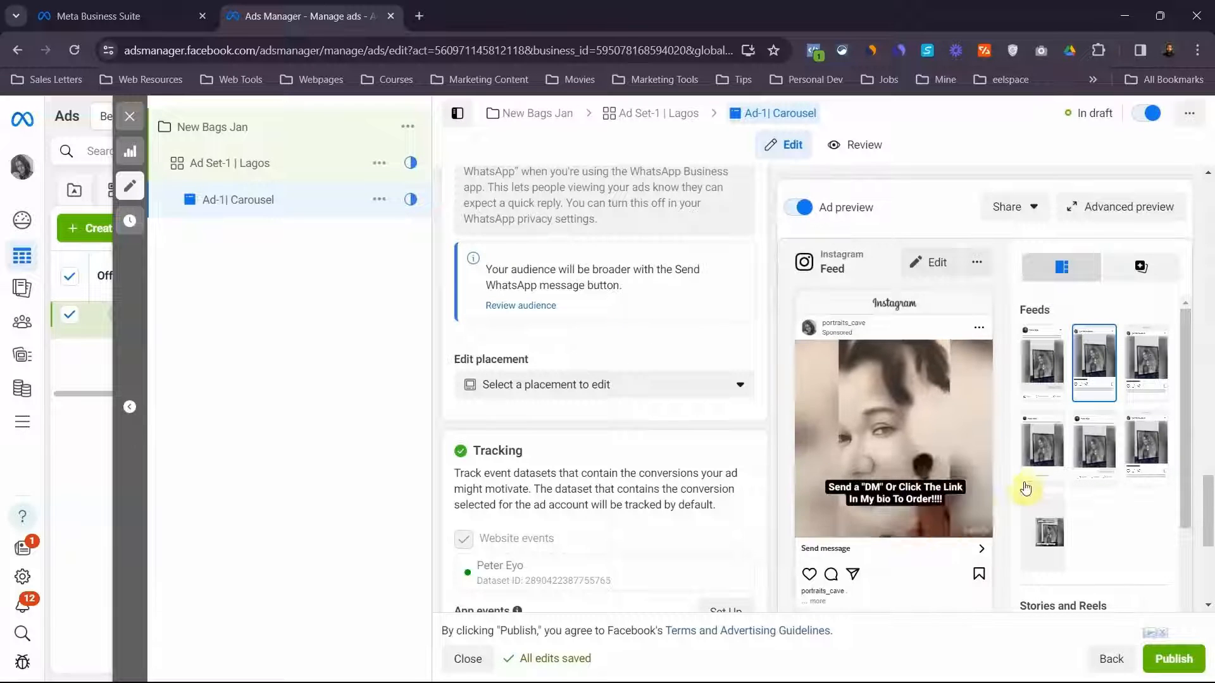
left_click(1156, 359)
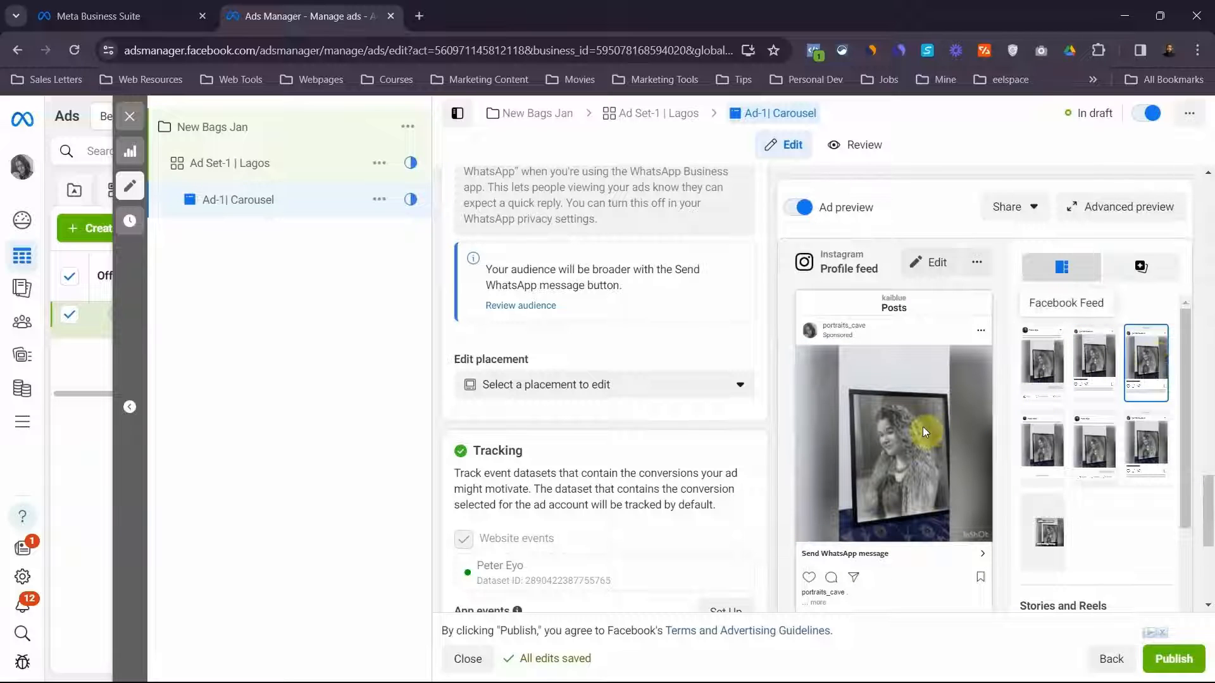
left_click(1043, 453)
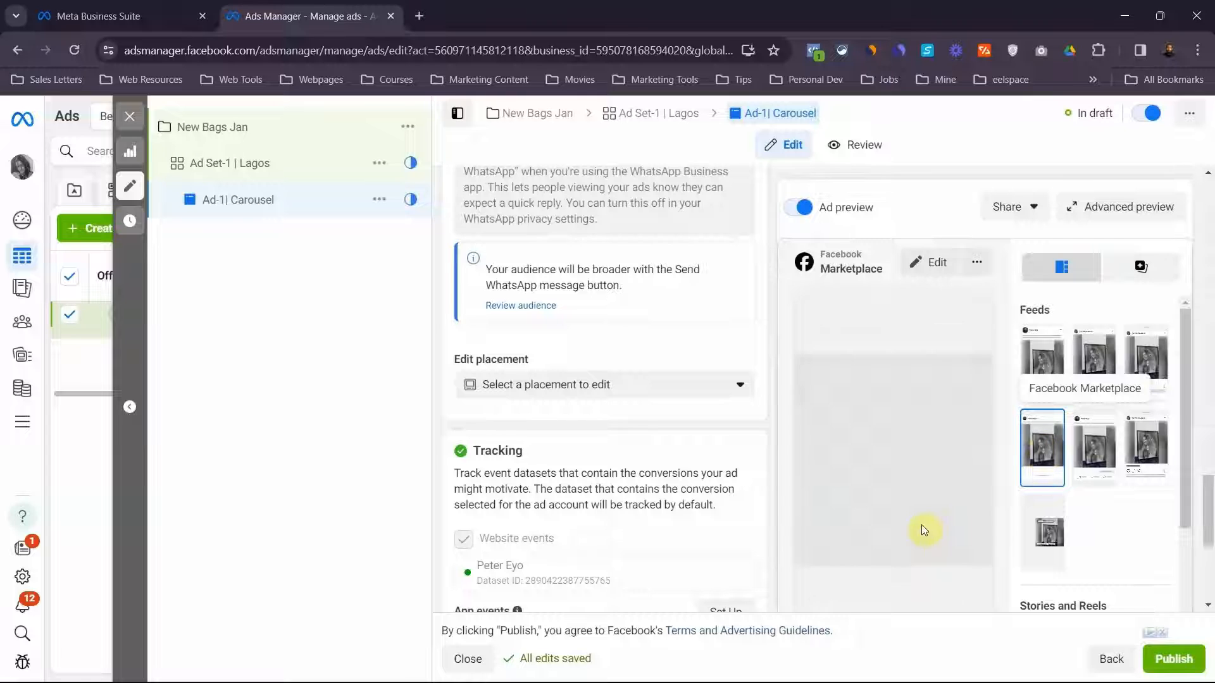
left_click(1094, 467)
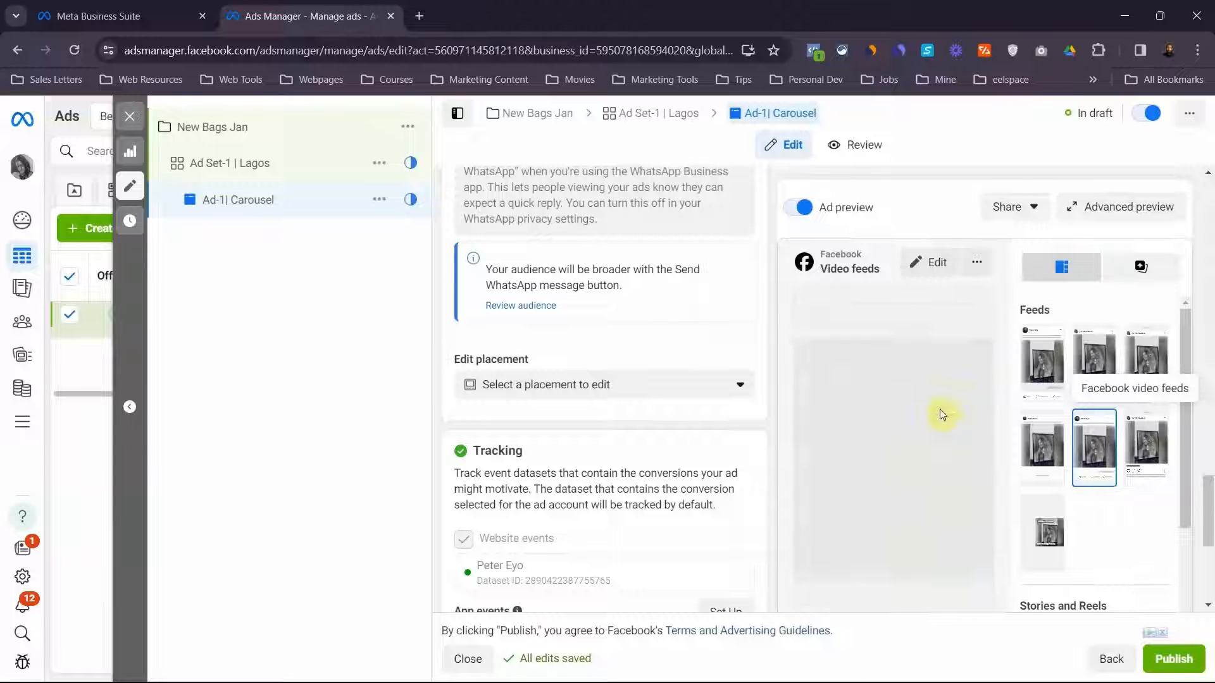
left_click(1139, 447)
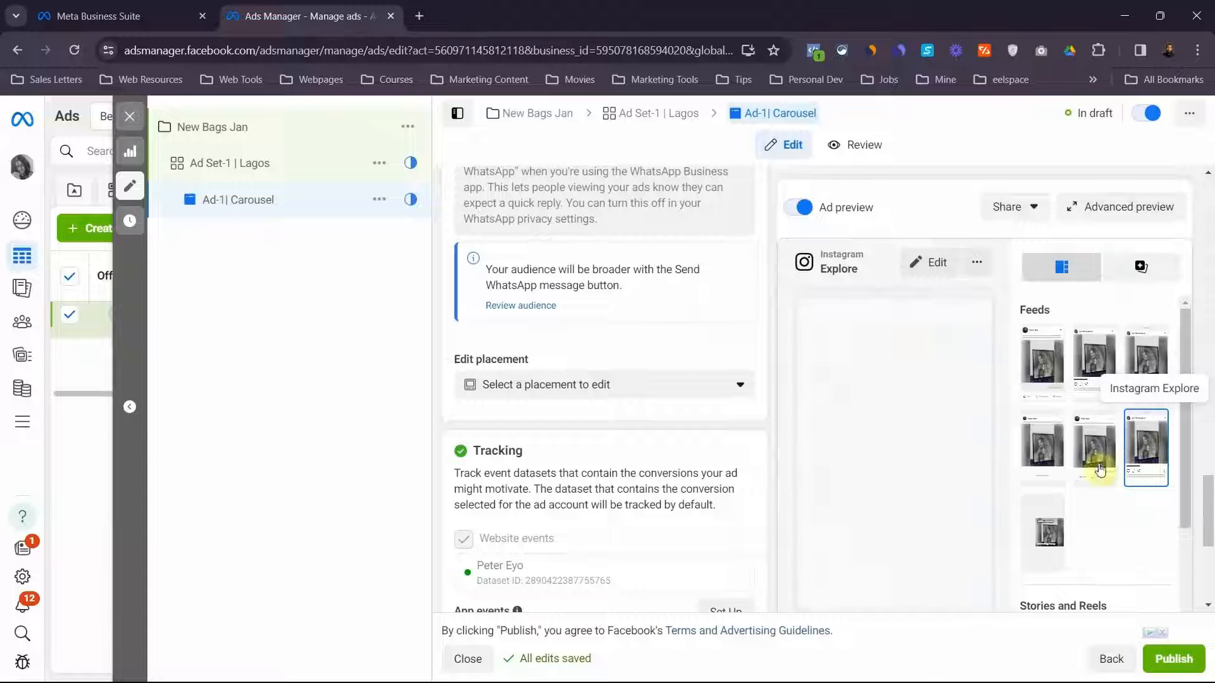
Examine the ad's Stories and Reels placements in the advanced preview and close it
left_click(1095, 212)
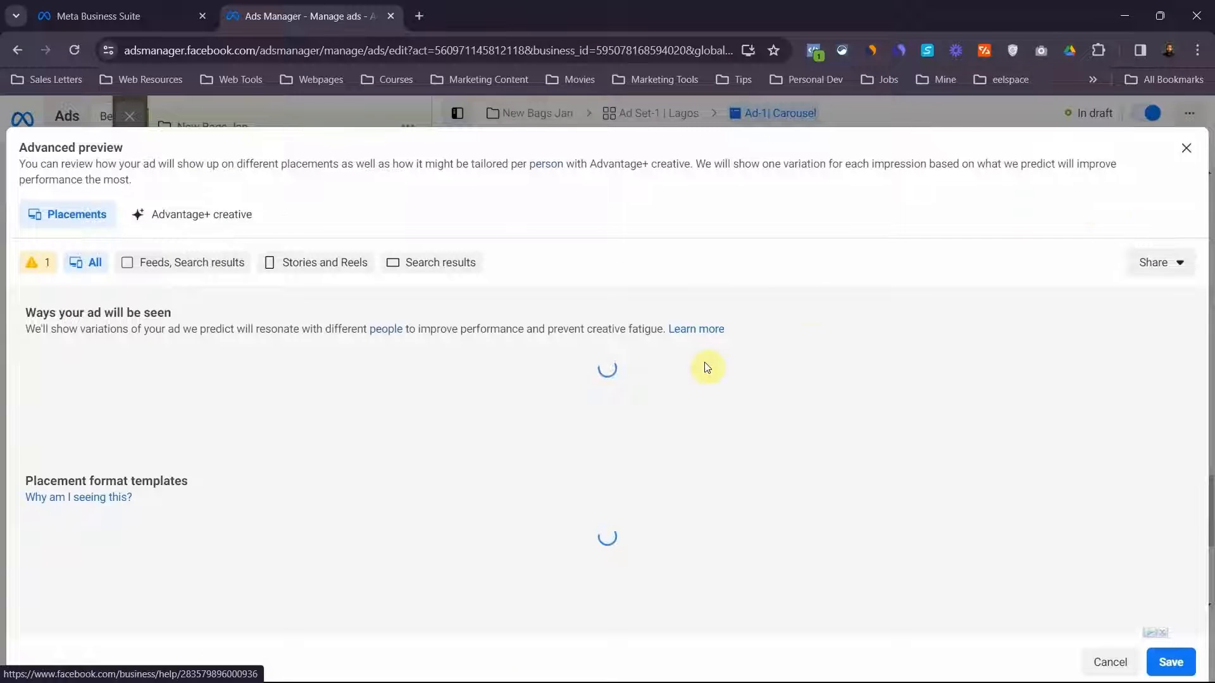
scroll(517, 454, "down", 5)
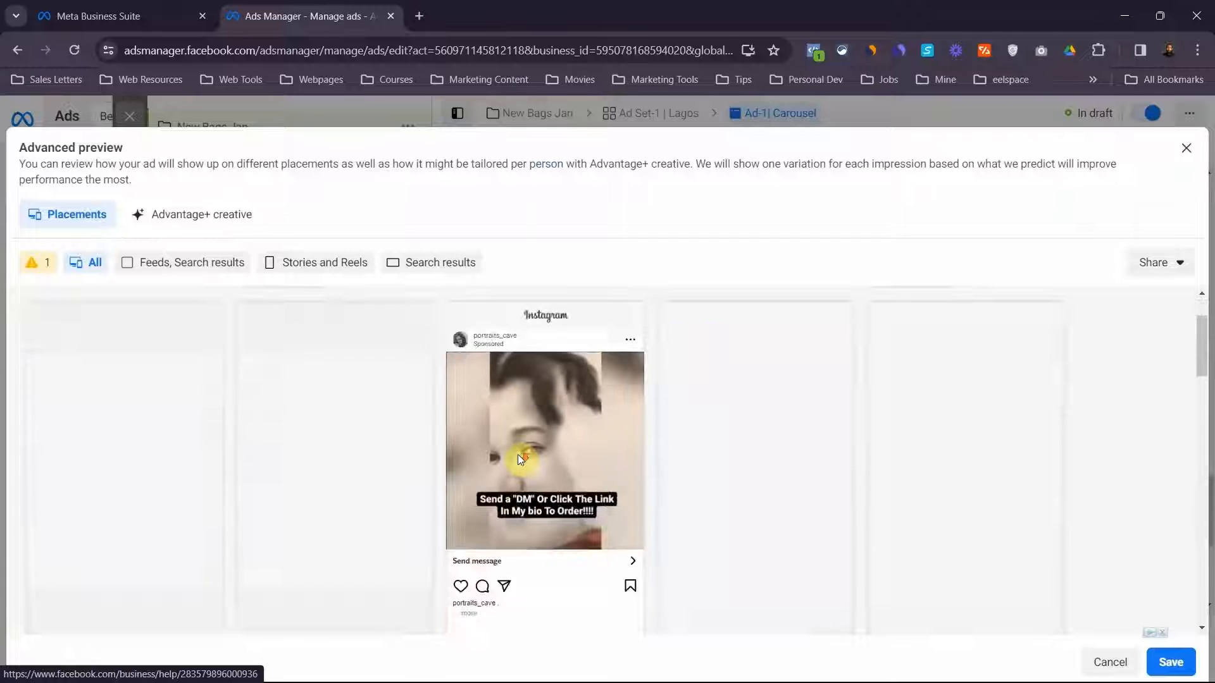
left_click(301, 264)
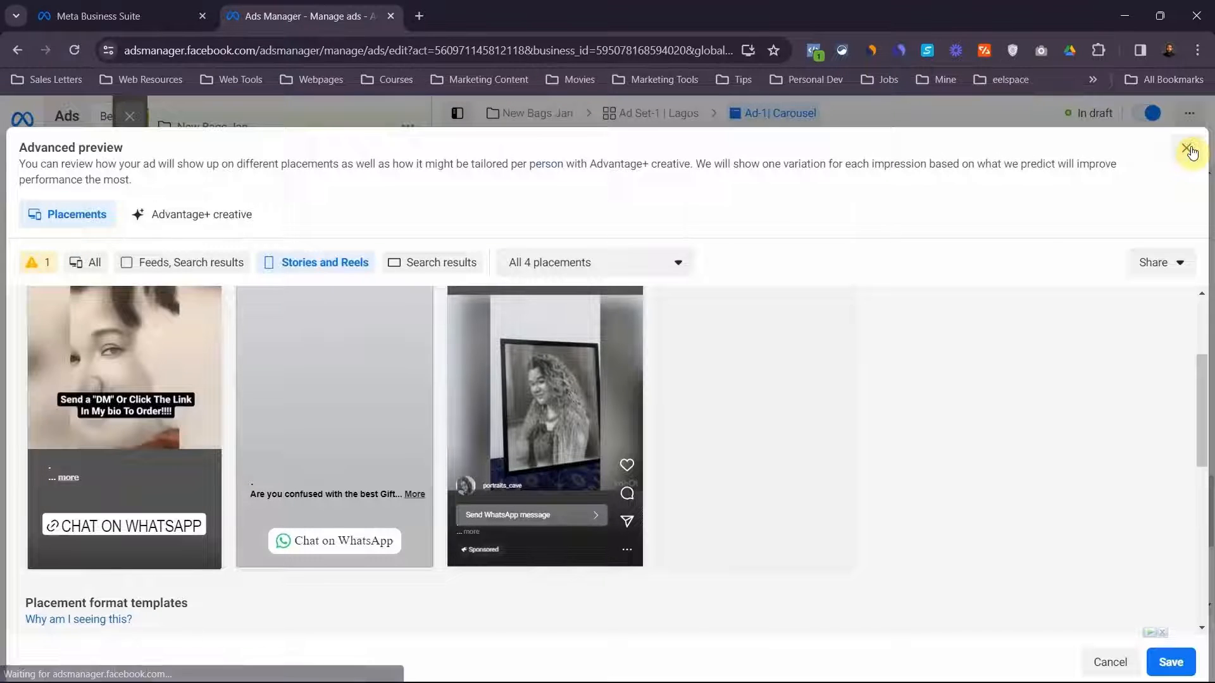
left_click(1187, 149)
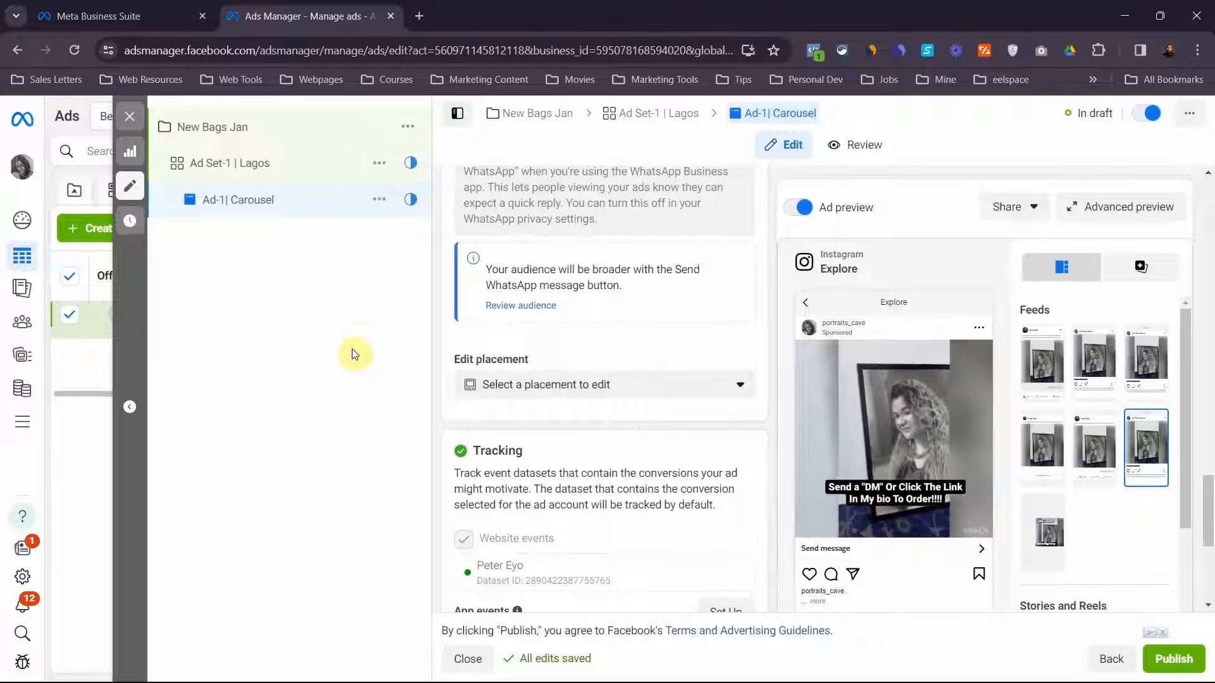
Duplicate the Ad-1| Carousel ad within the original campaign, making 1 copy
left_click(379, 201)
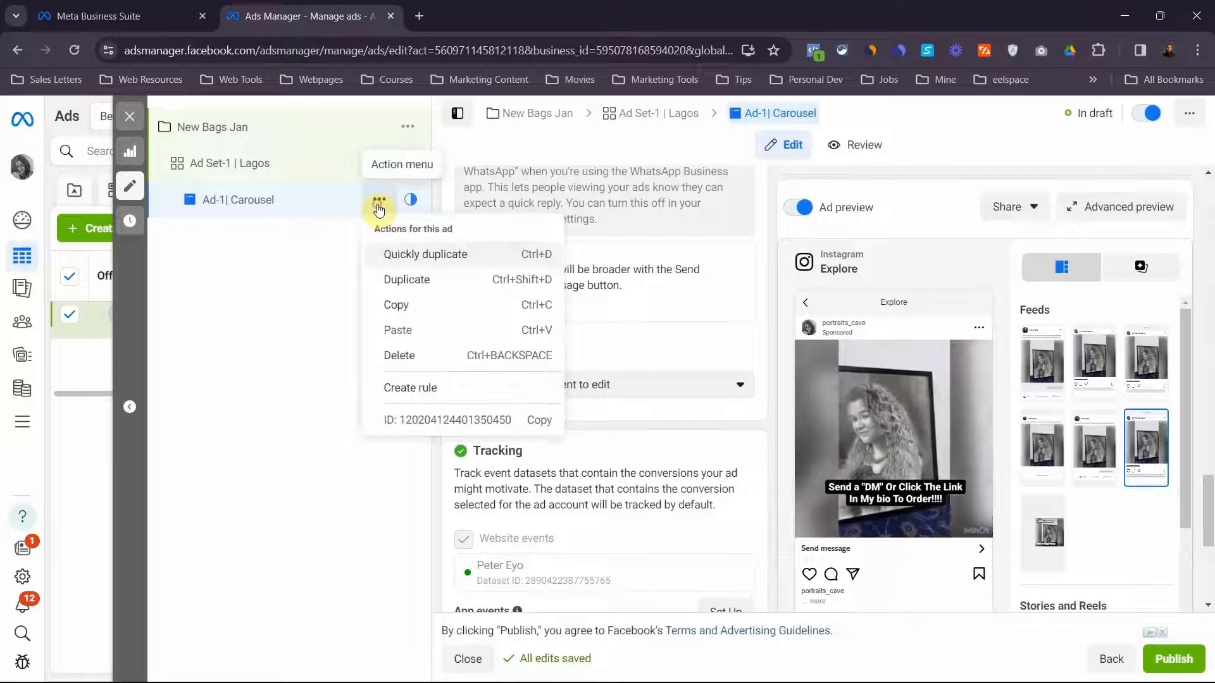
left_click(402, 290)
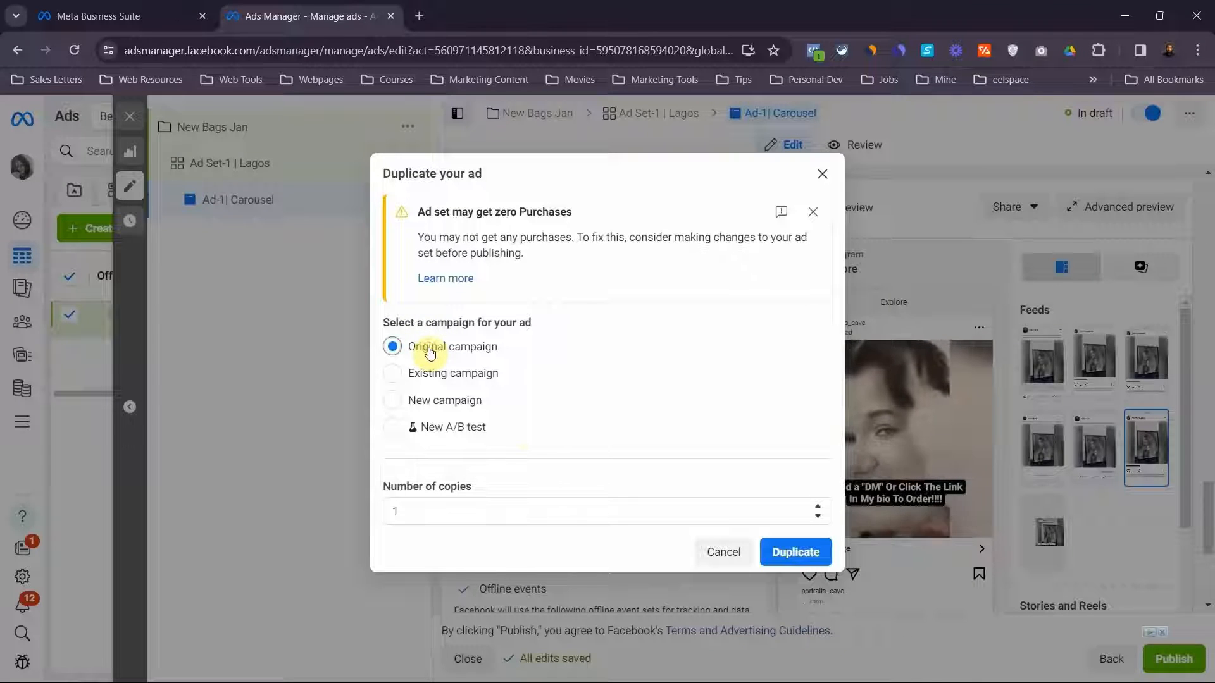
left_click(795, 553)
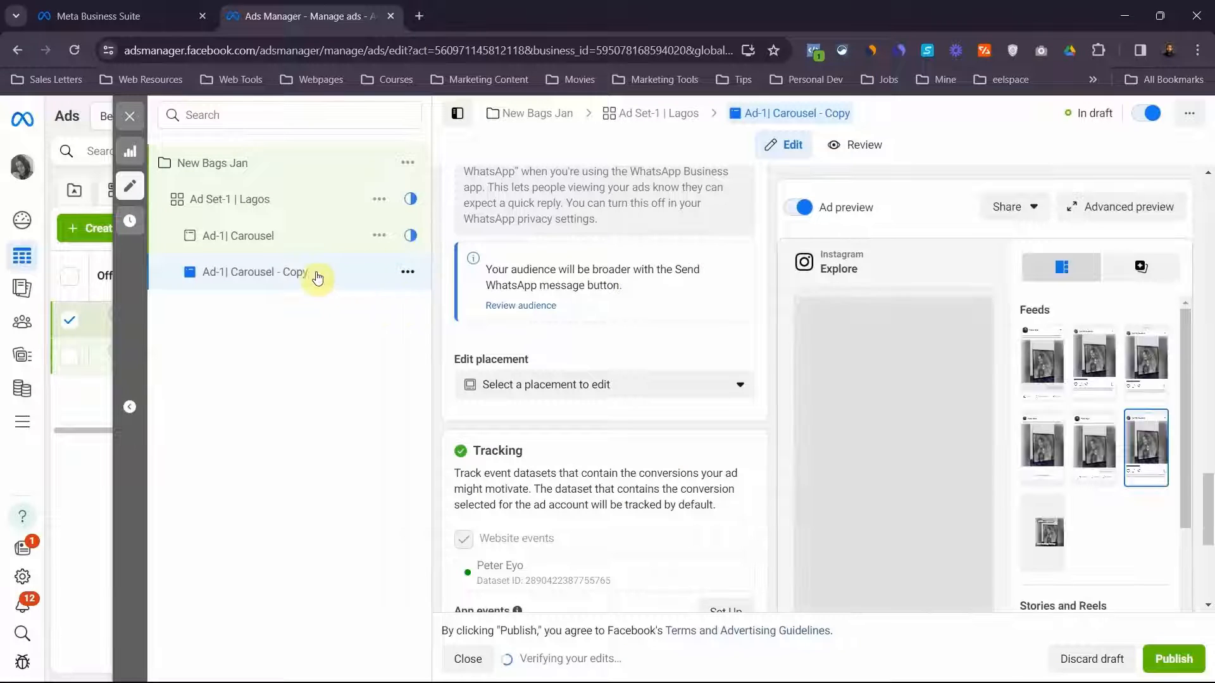
Rename the duplicated ad as "Ad-2 | Image"
double_click(256, 271)
type("Ad-2 |")
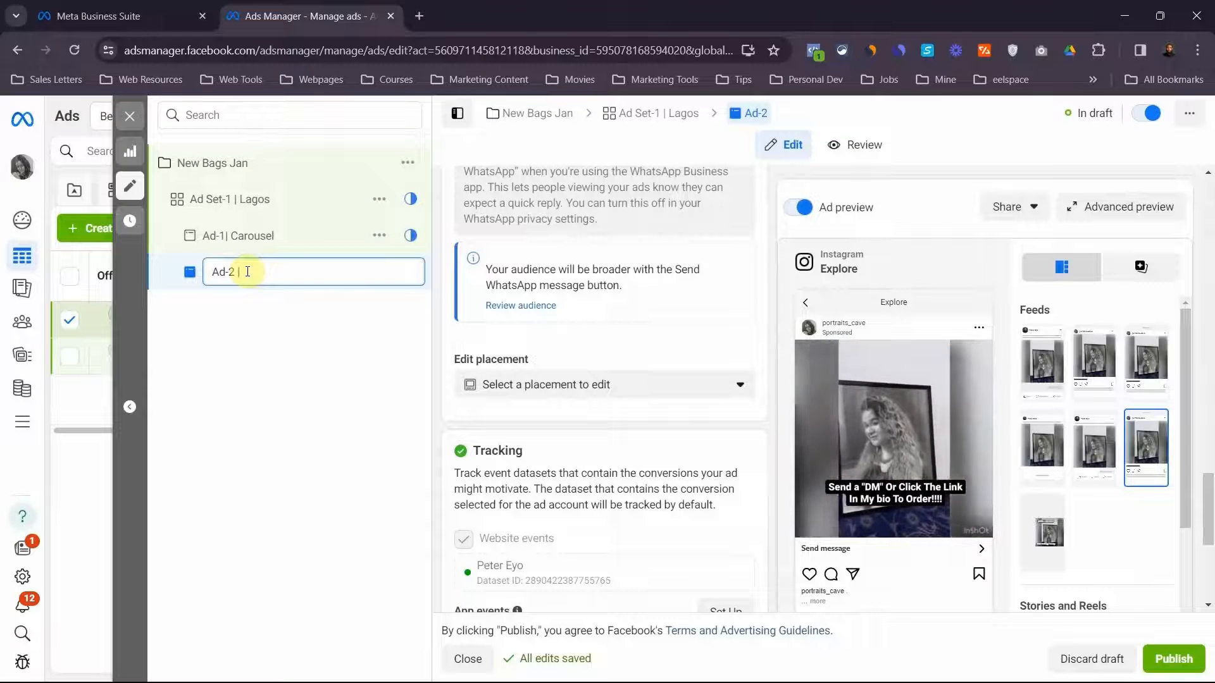
type(" In")
type("age")
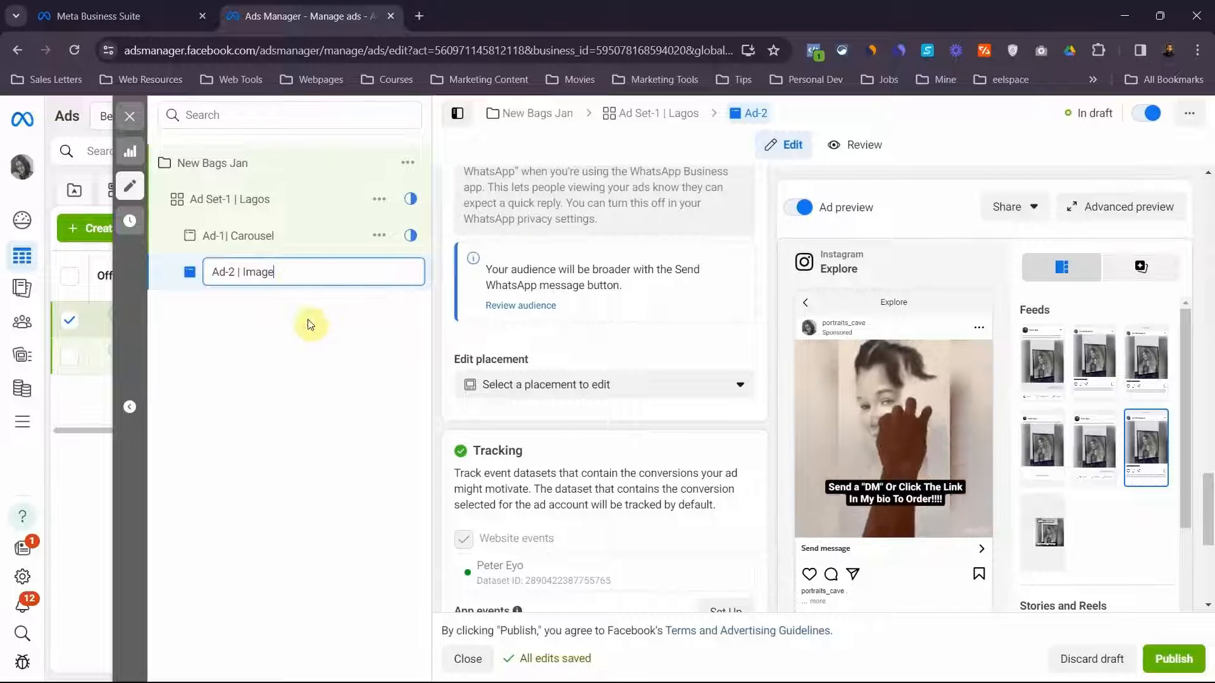
left_click(319, 337)
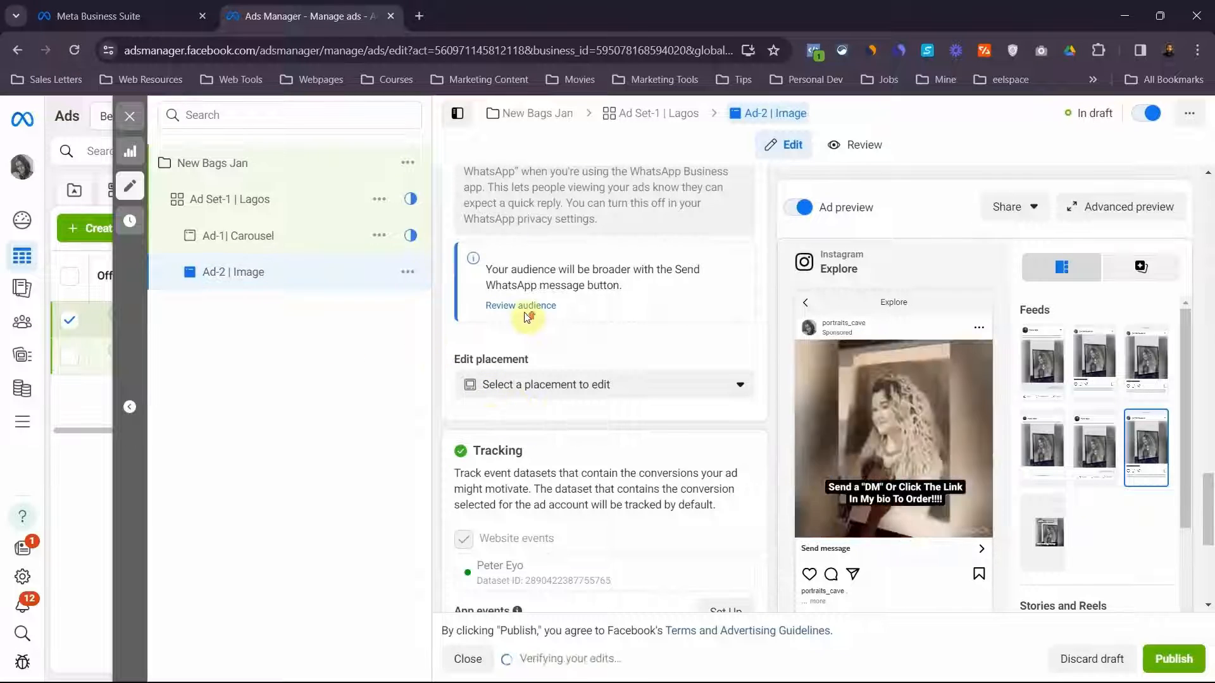
Change the post of Ad-2 | Image to the Instagram feed photo beginning "Birthday Commissioned portraits for our client"
scroll(530, 313, "up", 10)
scroll(525, 315, "up", 5)
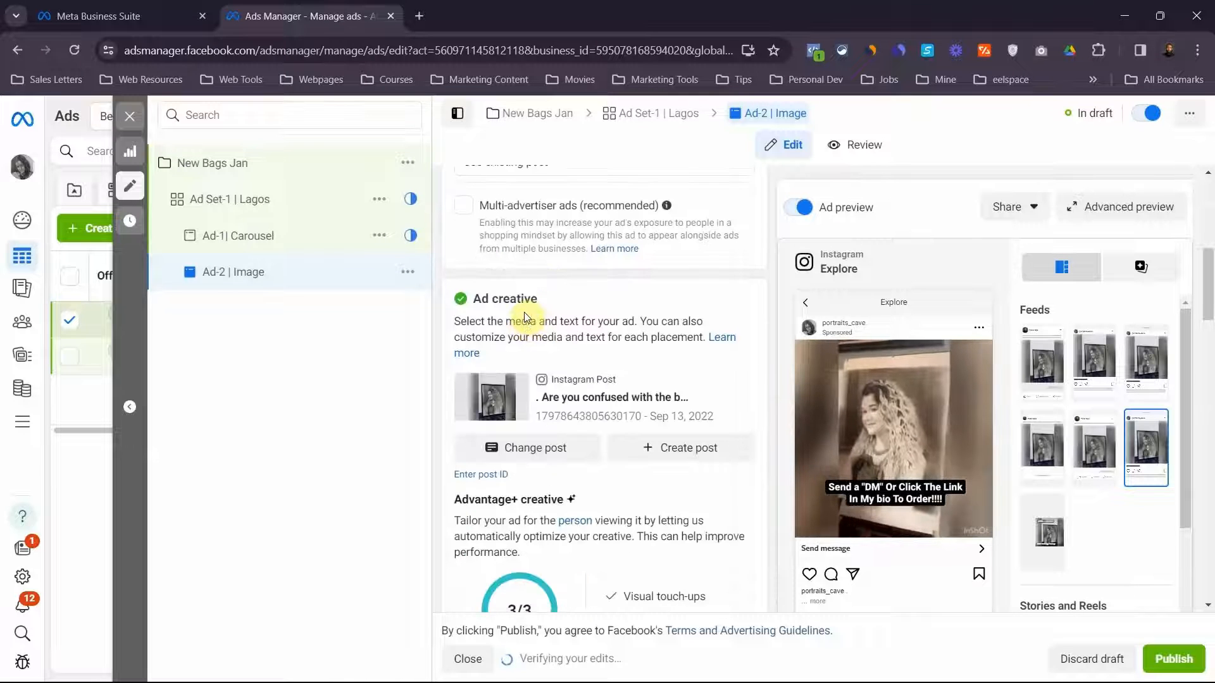
left_click(509, 475)
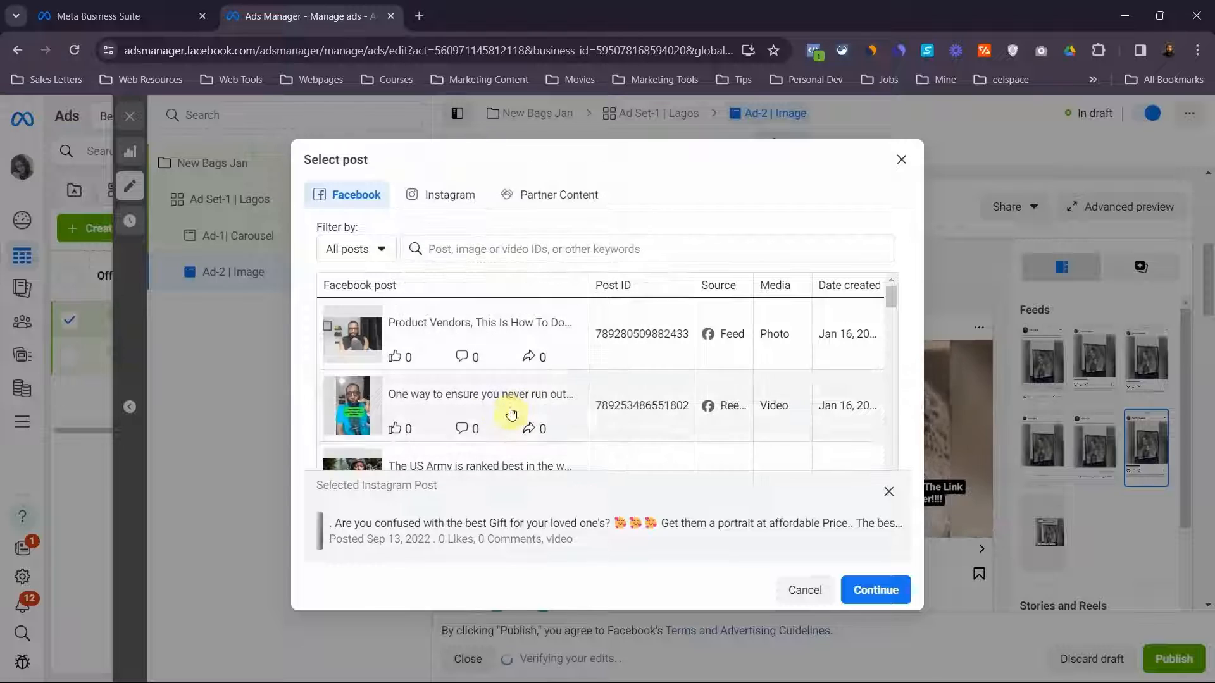
left_click(434, 203)
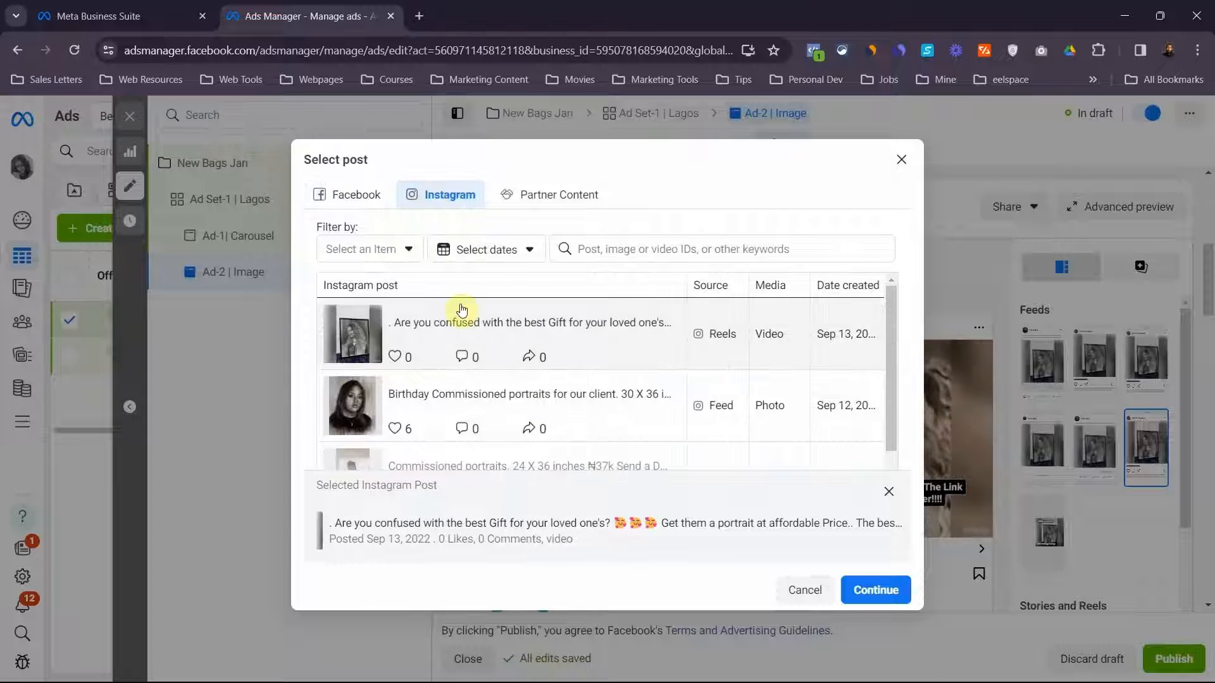
left_click(498, 413)
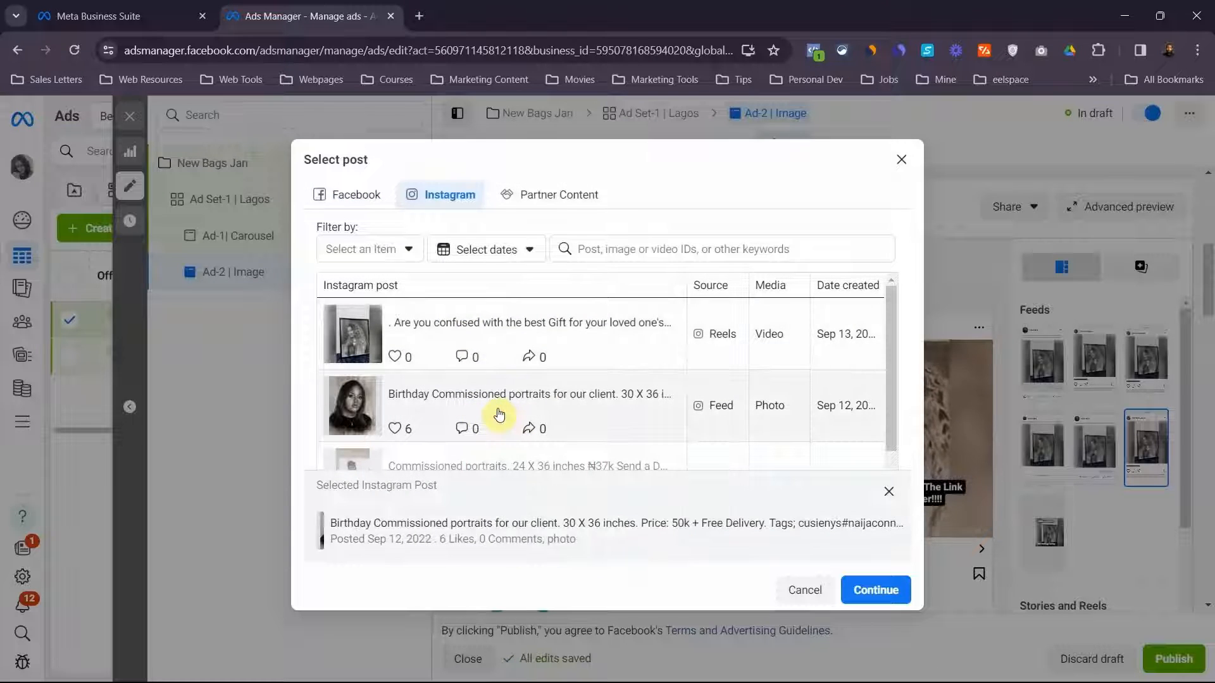
left_click(868, 592)
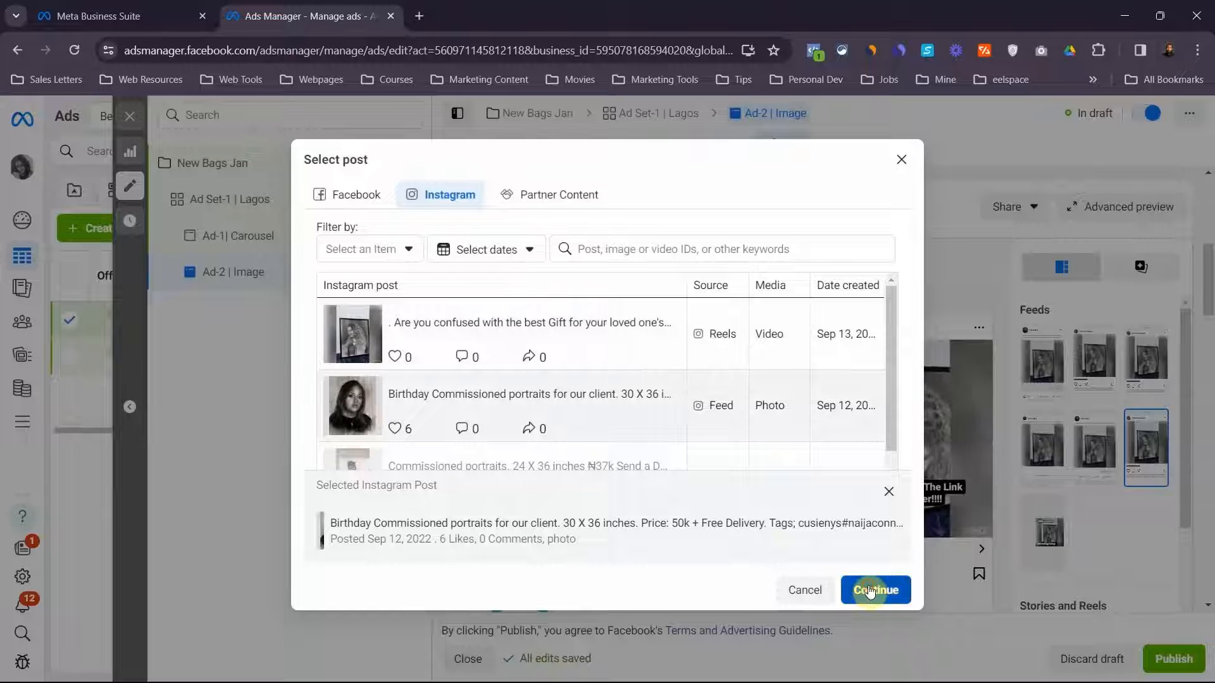